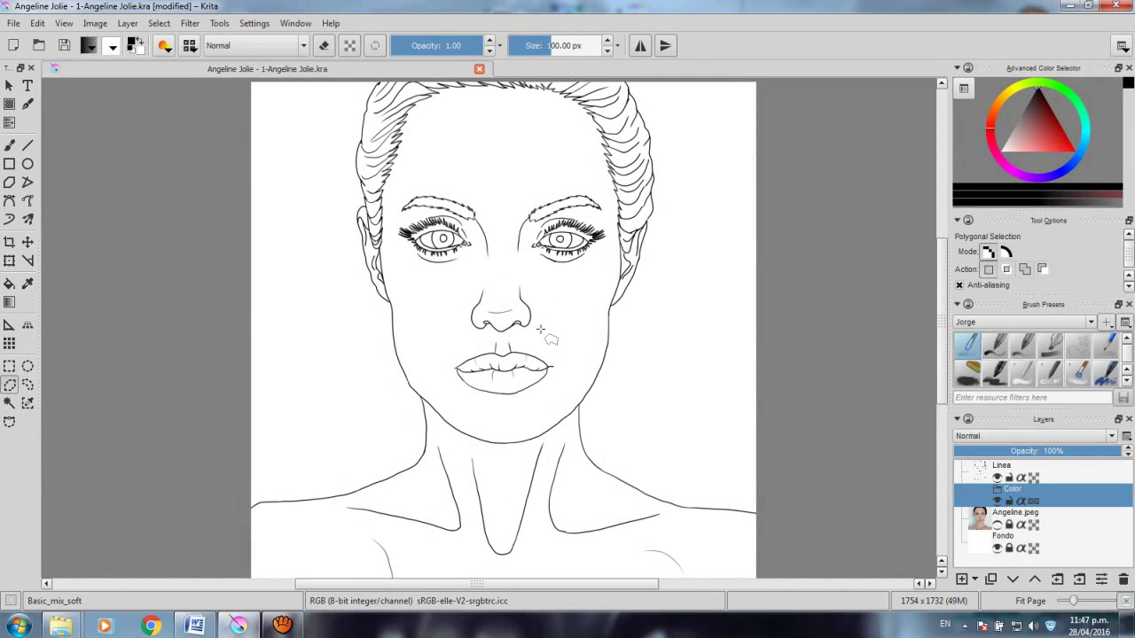
Step: Zoom the portrait view out and back in, then bring up the File menu
scroll(540, 330, down, 1)
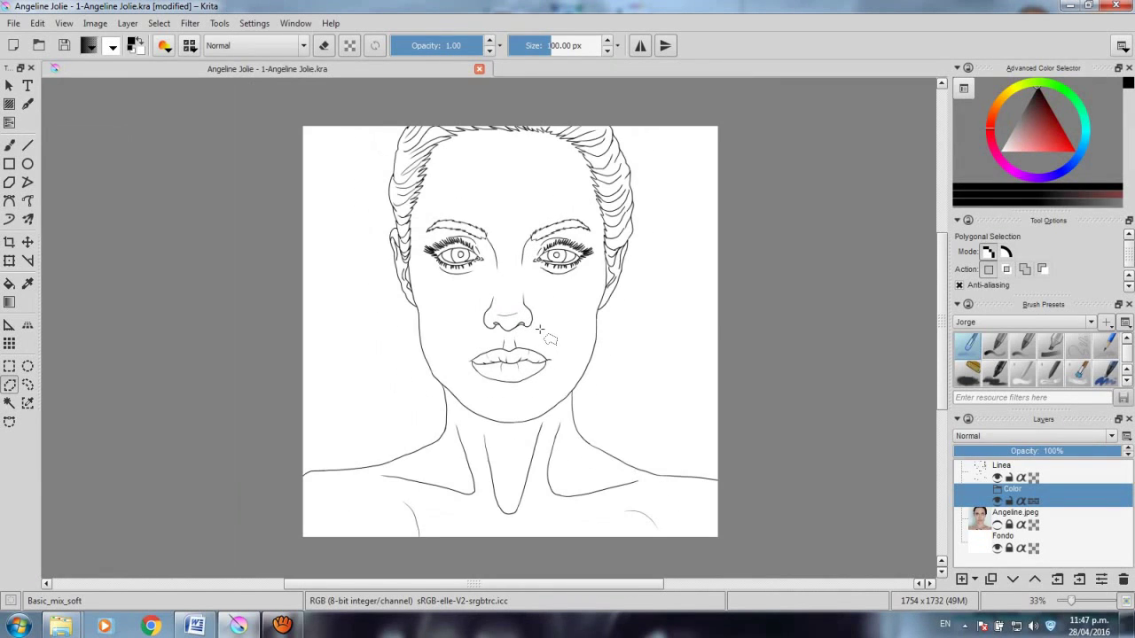
scroll(540, 330, up, 1)
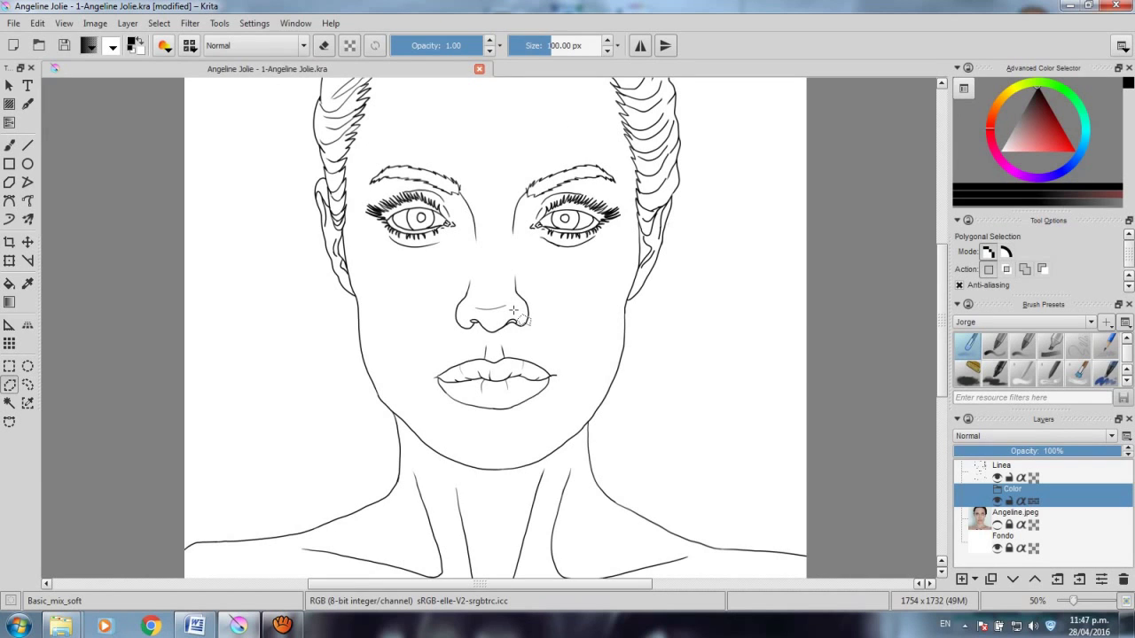
click(14, 23)
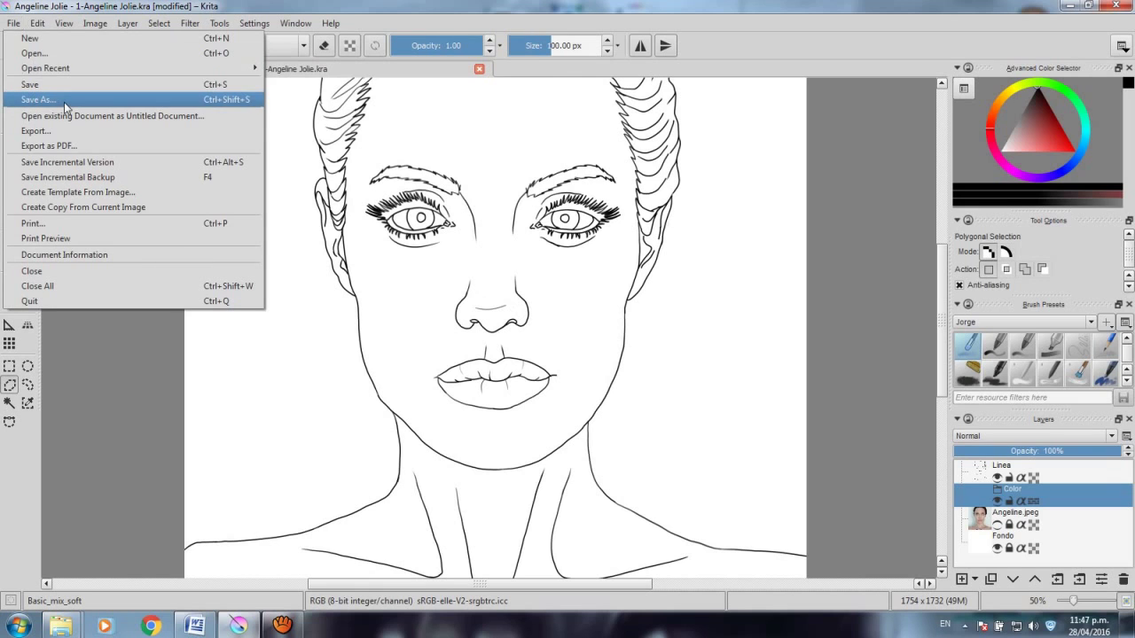
Step: Attempt Save As over 1-Angeline Jolie.kra, decline the overwrite, cancel, and zoom out
click(64, 102)
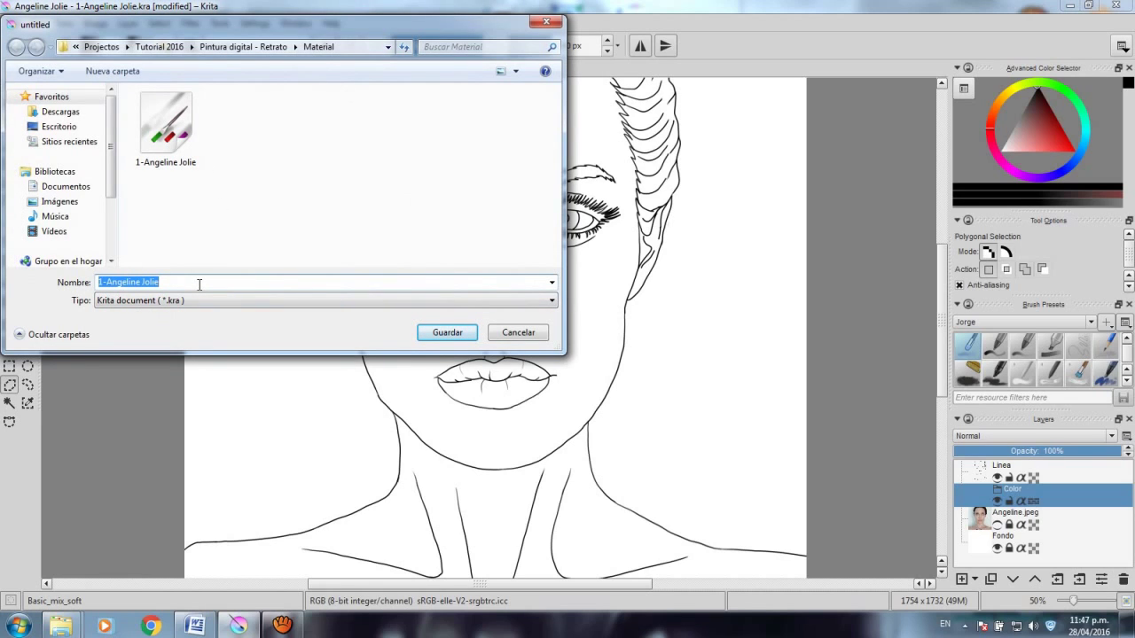
click(441, 332)
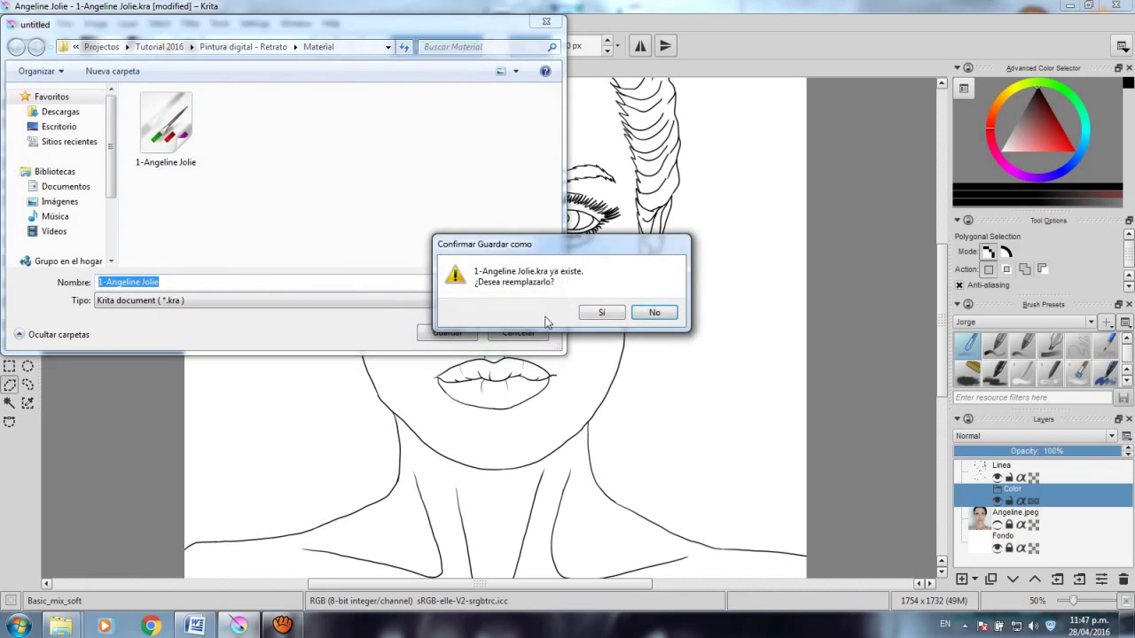
click(654, 312)
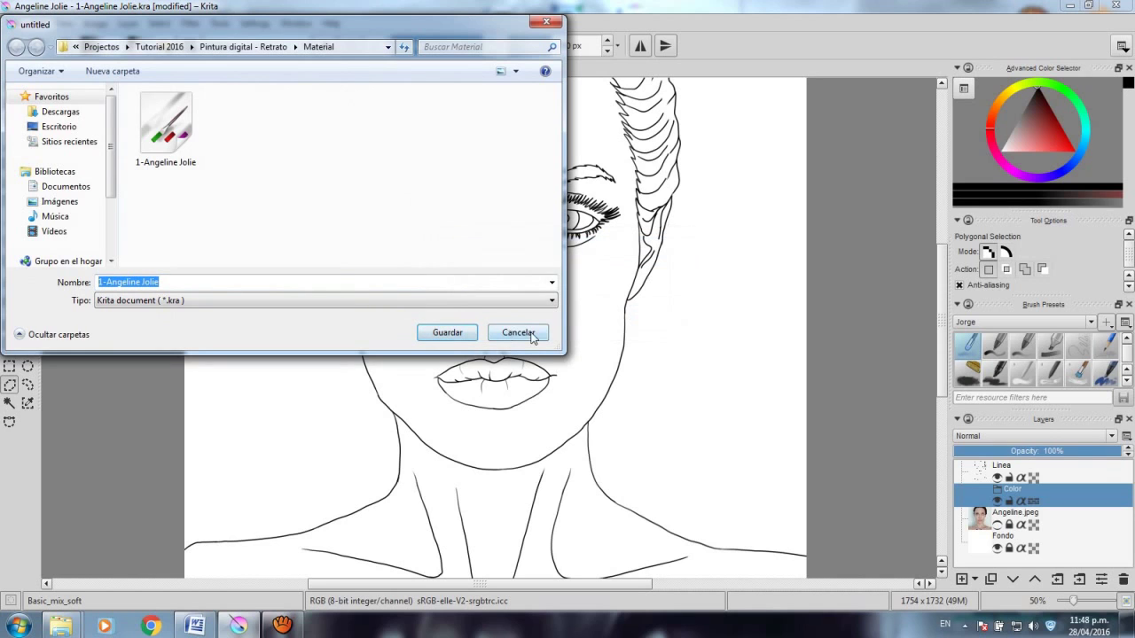
click(531, 335)
key(minus)
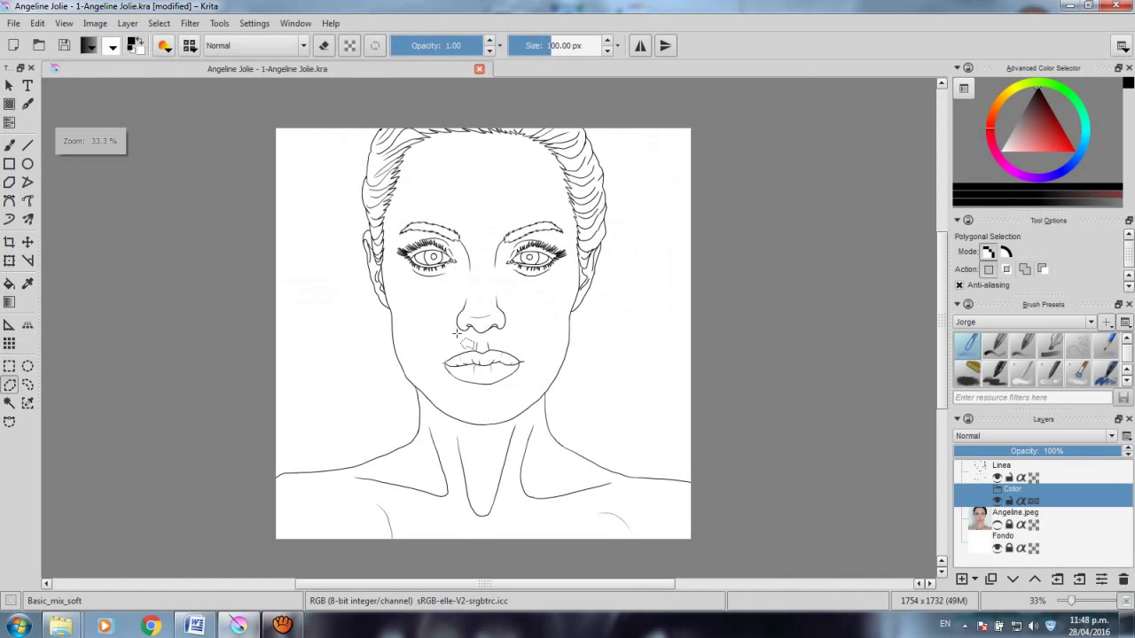
Step: Delete the Color layer, select the Angeline.jpeg layer and show the new-layer types
drag(452, 307, 473, 311)
drag(457, 370, 471, 354)
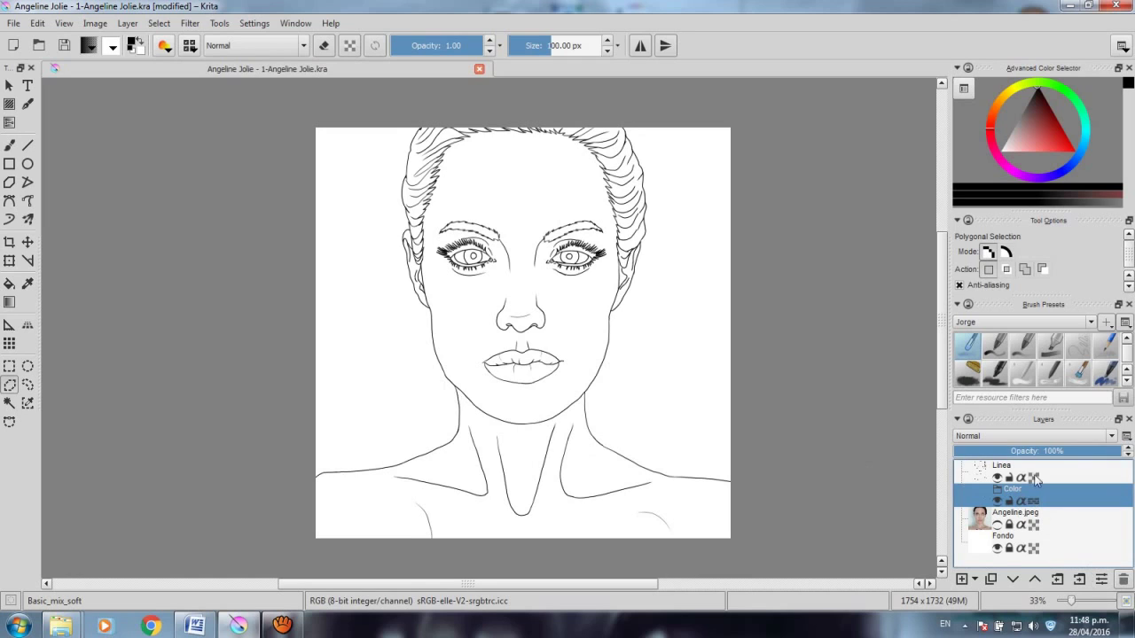
click(1123, 579)
click(982, 502)
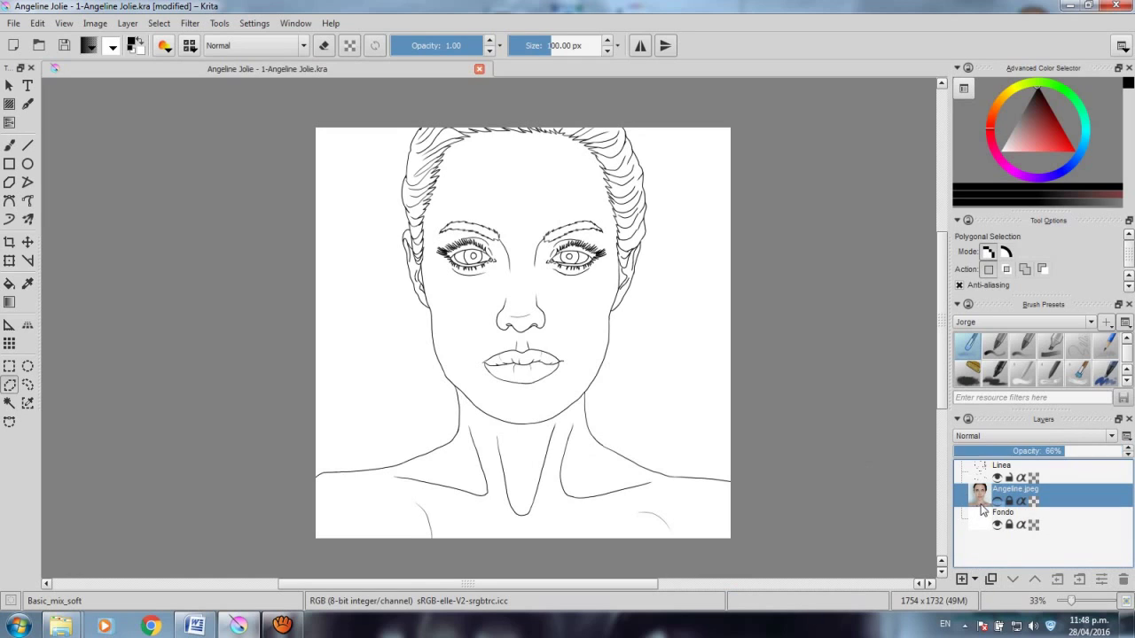
click(975, 578)
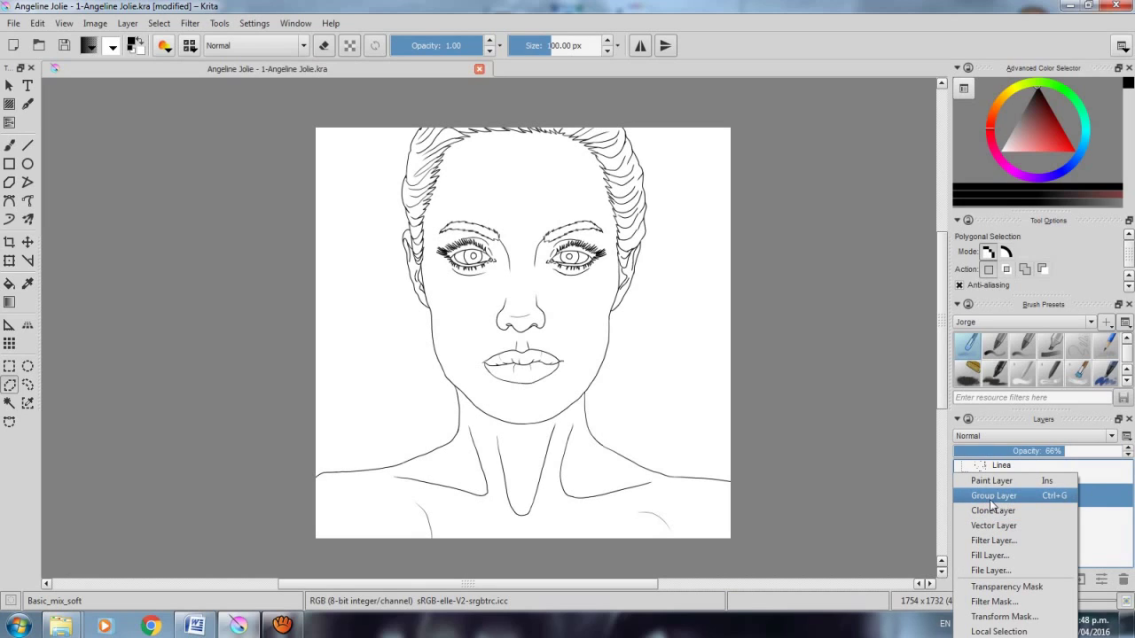
Step: Add a group layer and name it Color
click(990, 500)
double_click(998, 491)
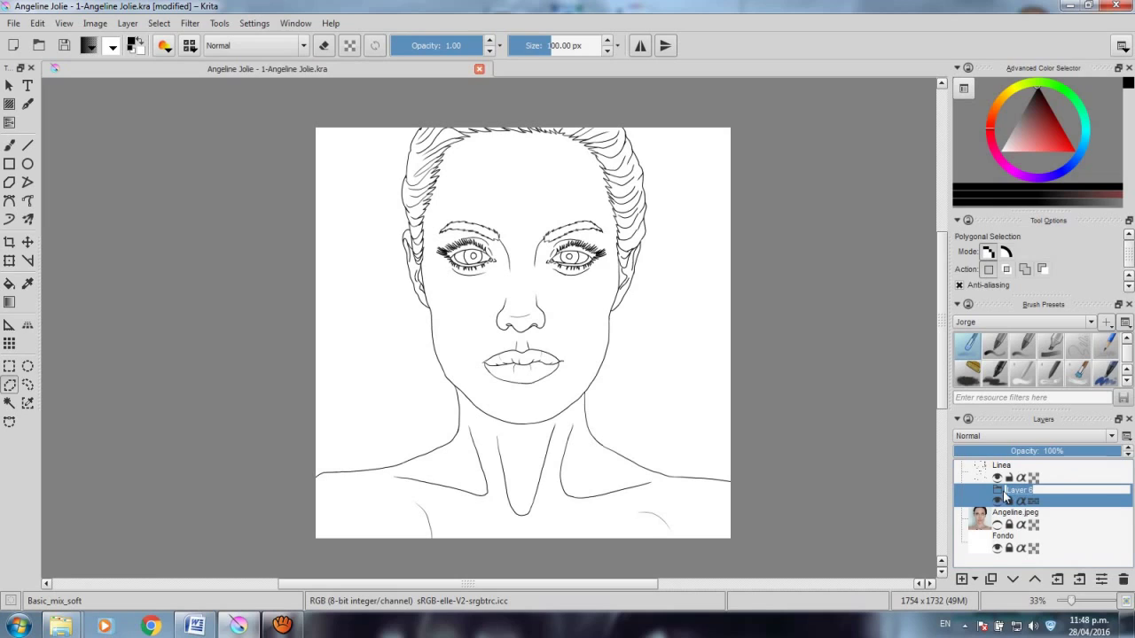
key(Caps_Lock)
text(Co)
key(Return)
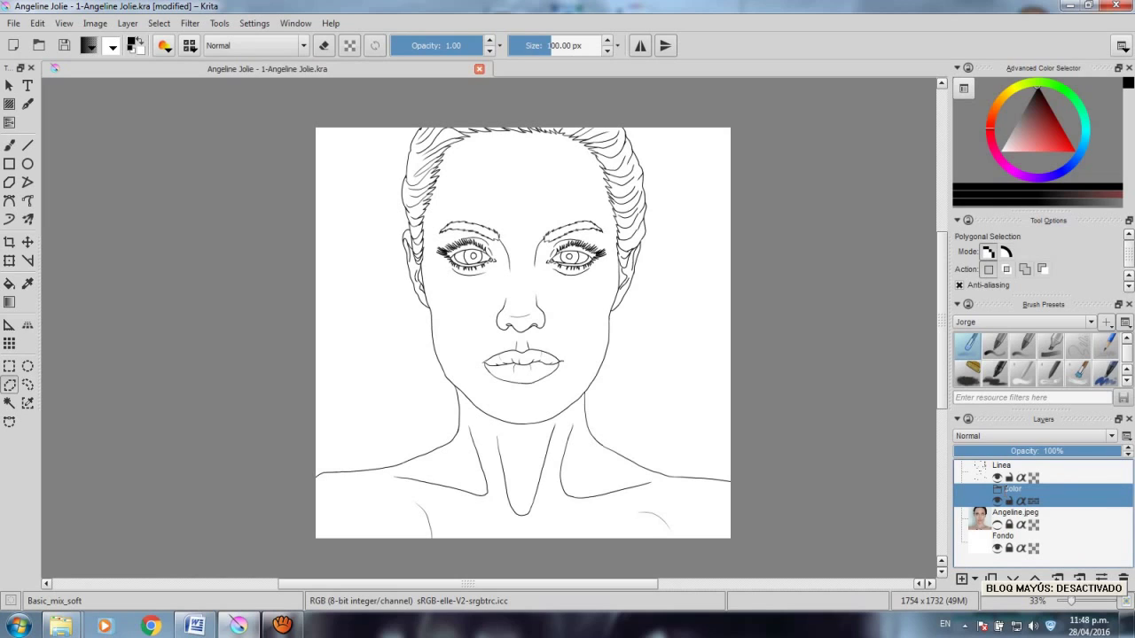
Step: Add a paint layer inside the Color group named Cuerpo
click(976, 580)
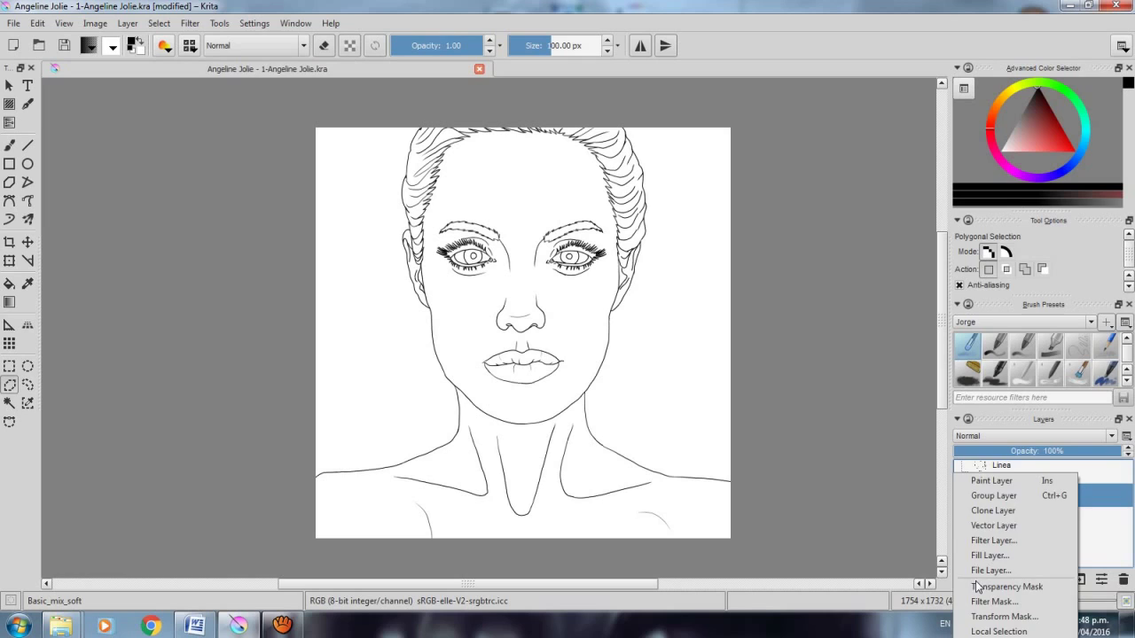
click(1000, 470)
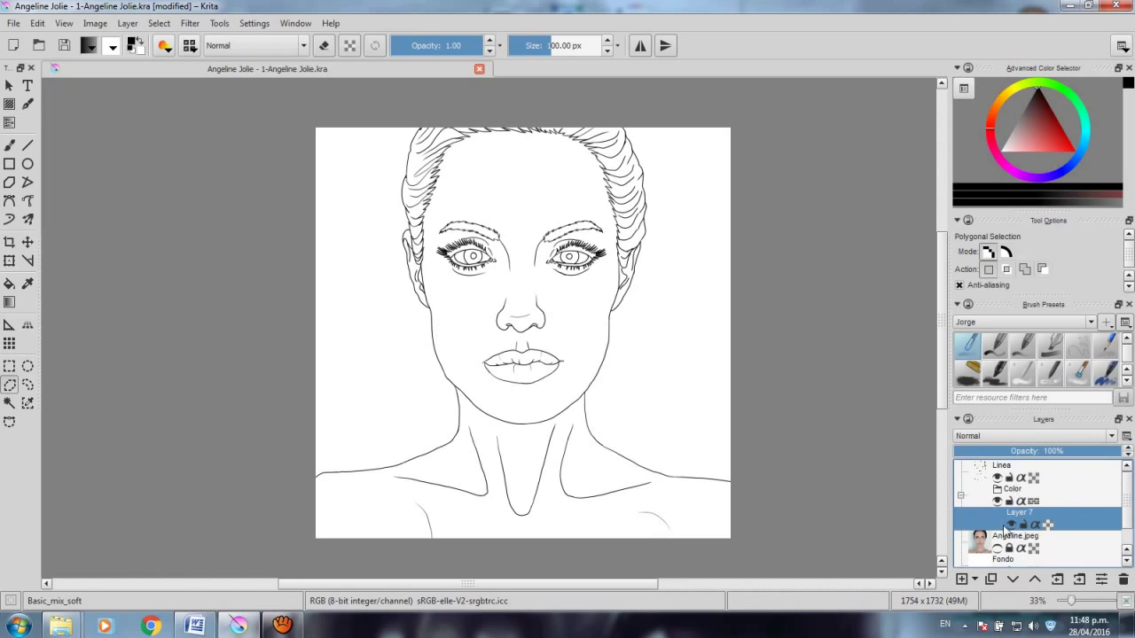
double_click(1017, 514)
text(Cuerpo)
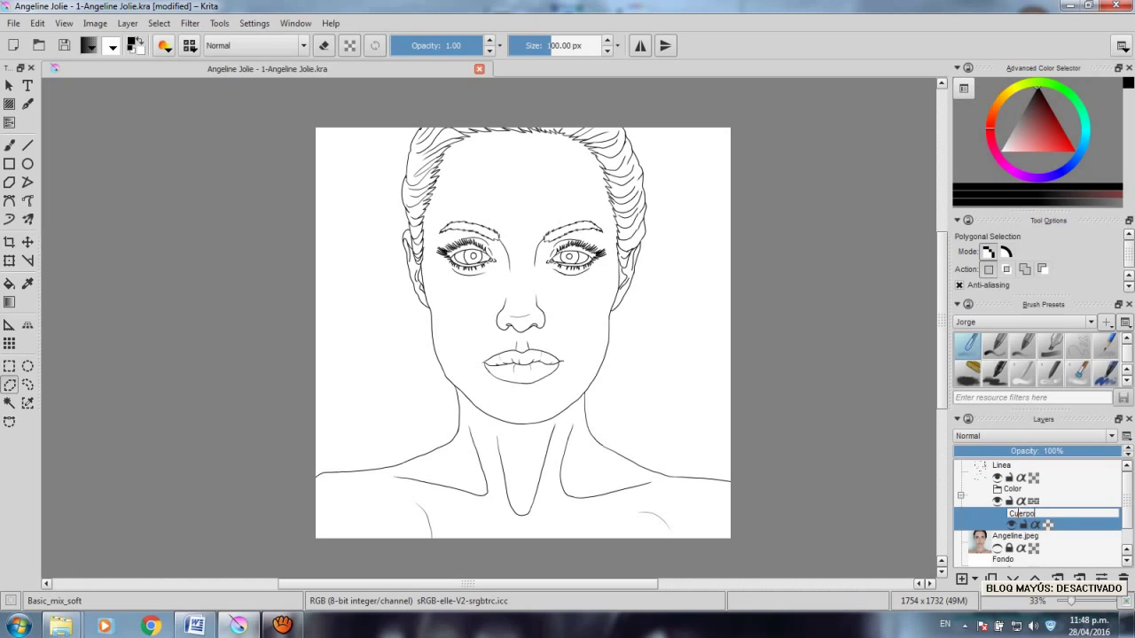
key(Return)
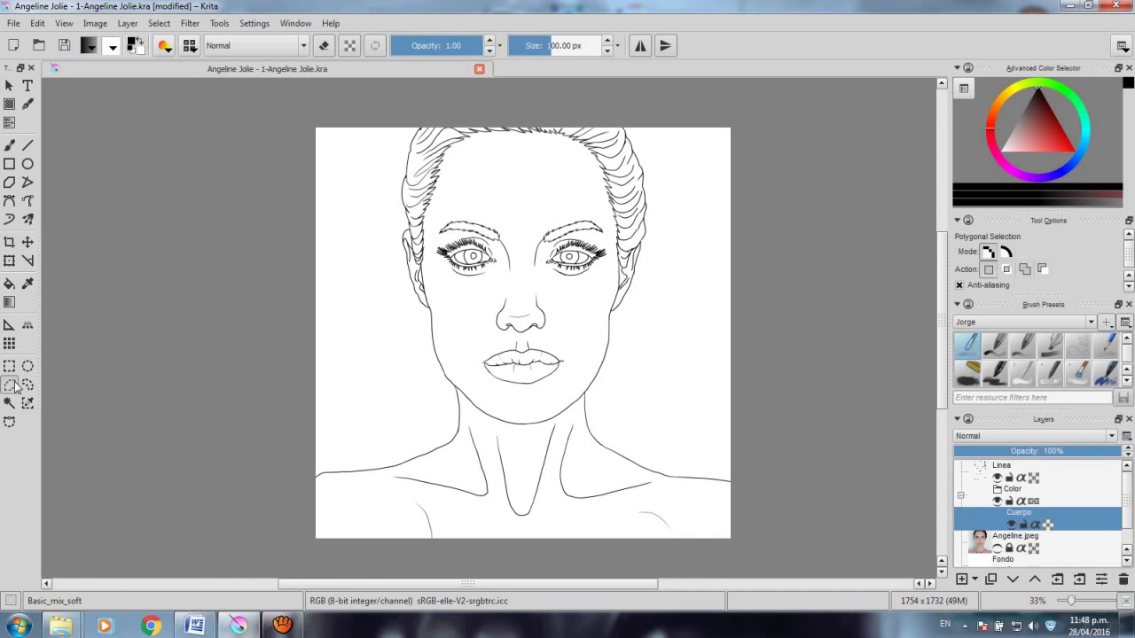
Step: Zoom in and place polygonal selection points from the left shoulder up the neck to the jaw
scroll(404, 502, up, 1)
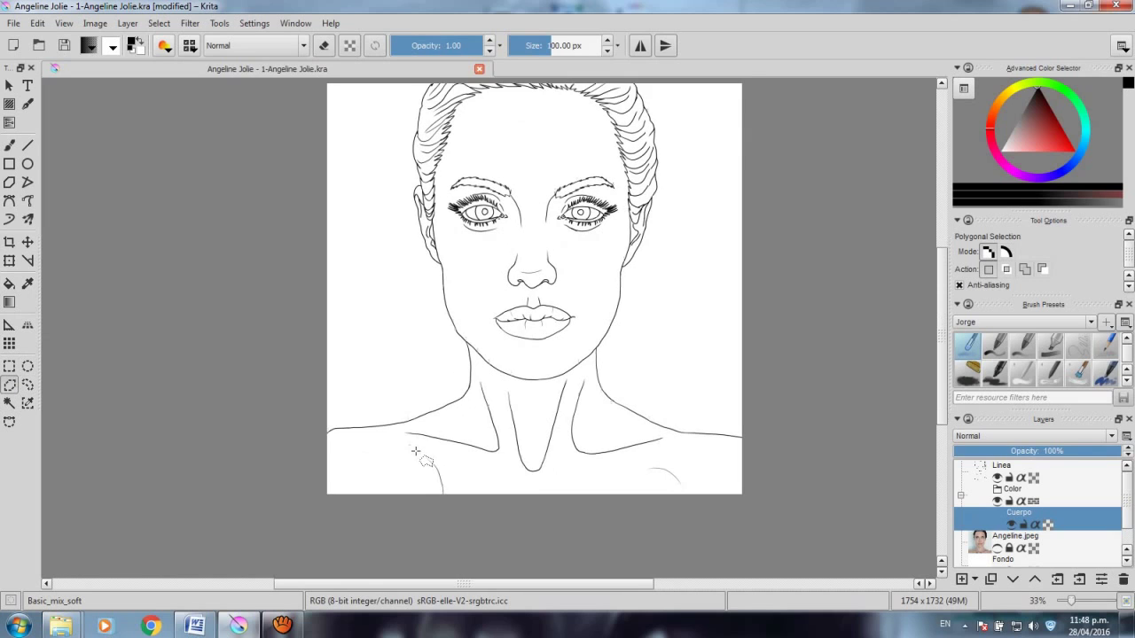
scroll(390, 456, up, 2)
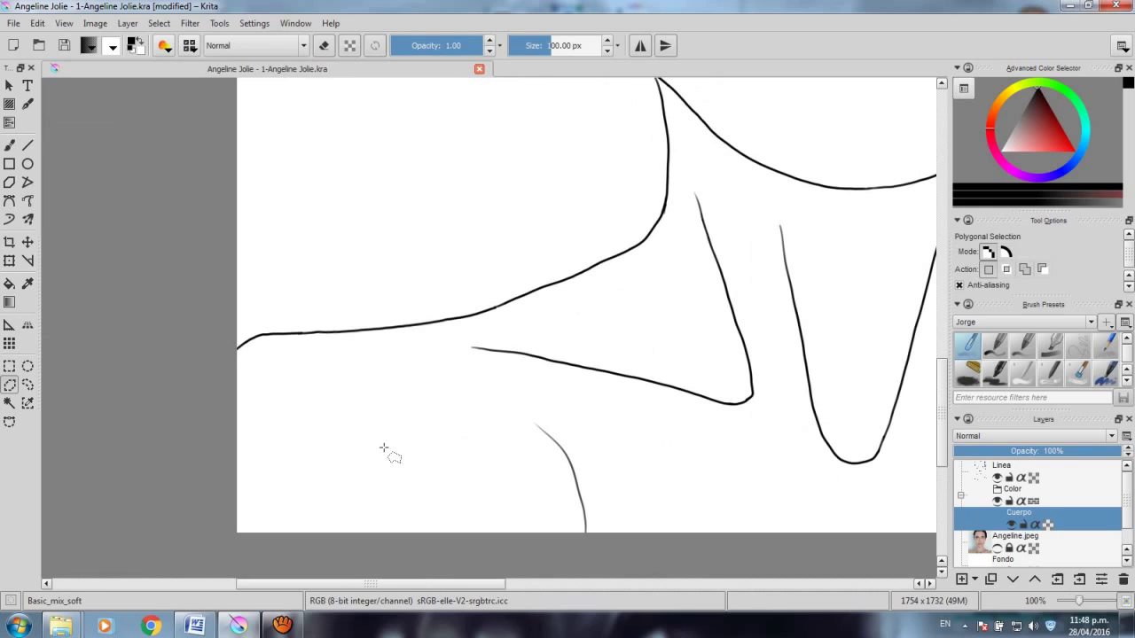
click(257, 334)
click(483, 317)
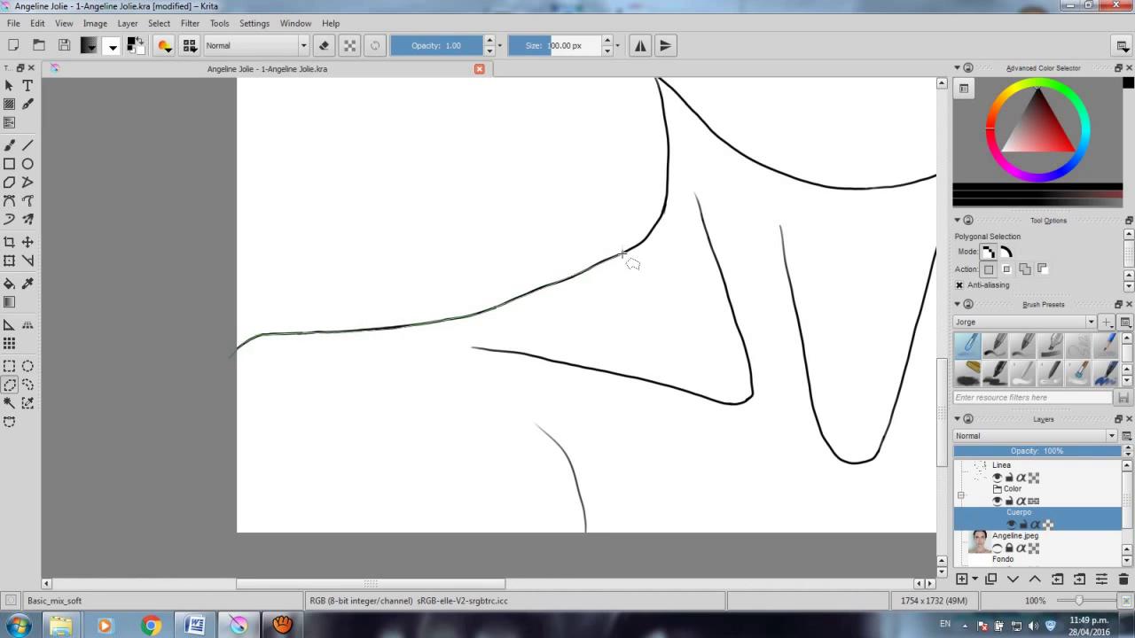
drag(627, 253, 553, 312)
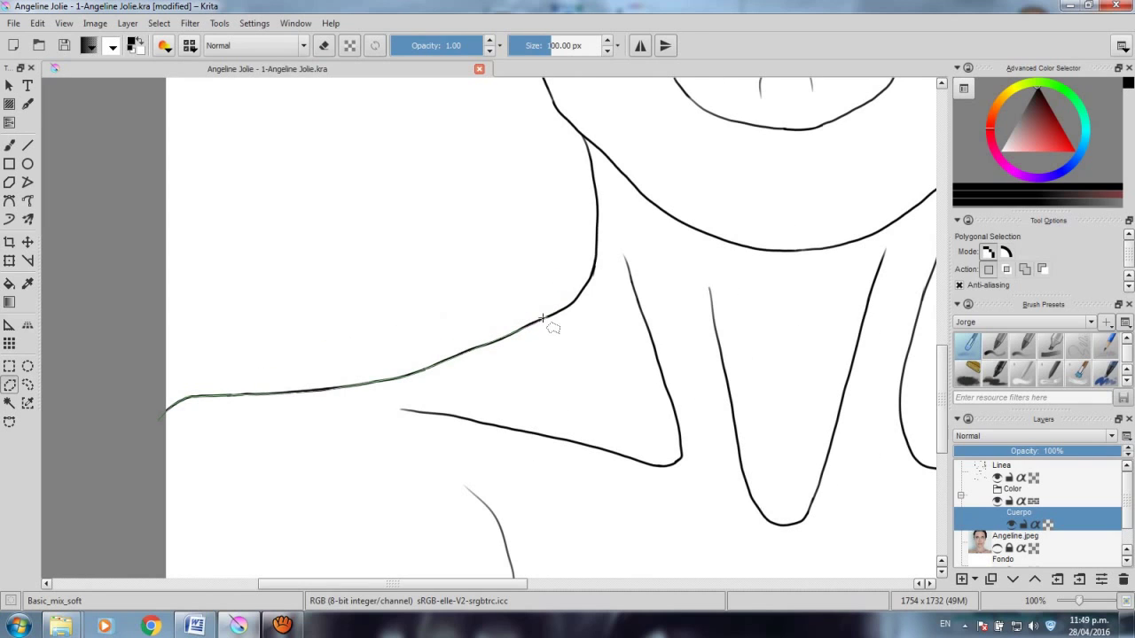
click(575, 303)
drag(598, 232, 560, 326)
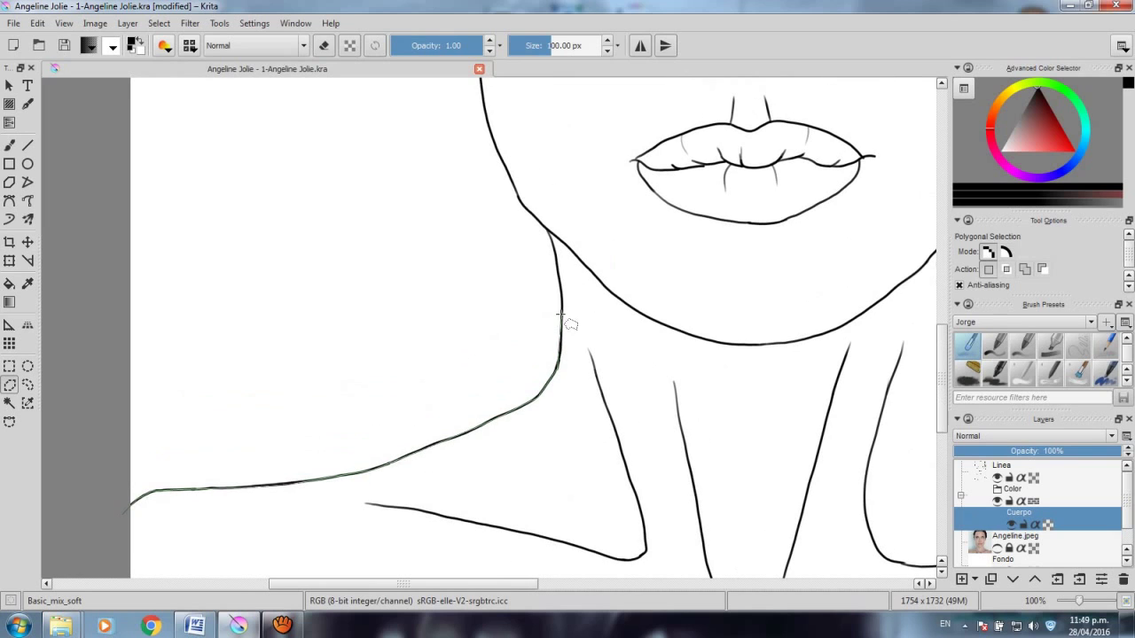
click(560, 282)
drag(549, 238, 500, 354)
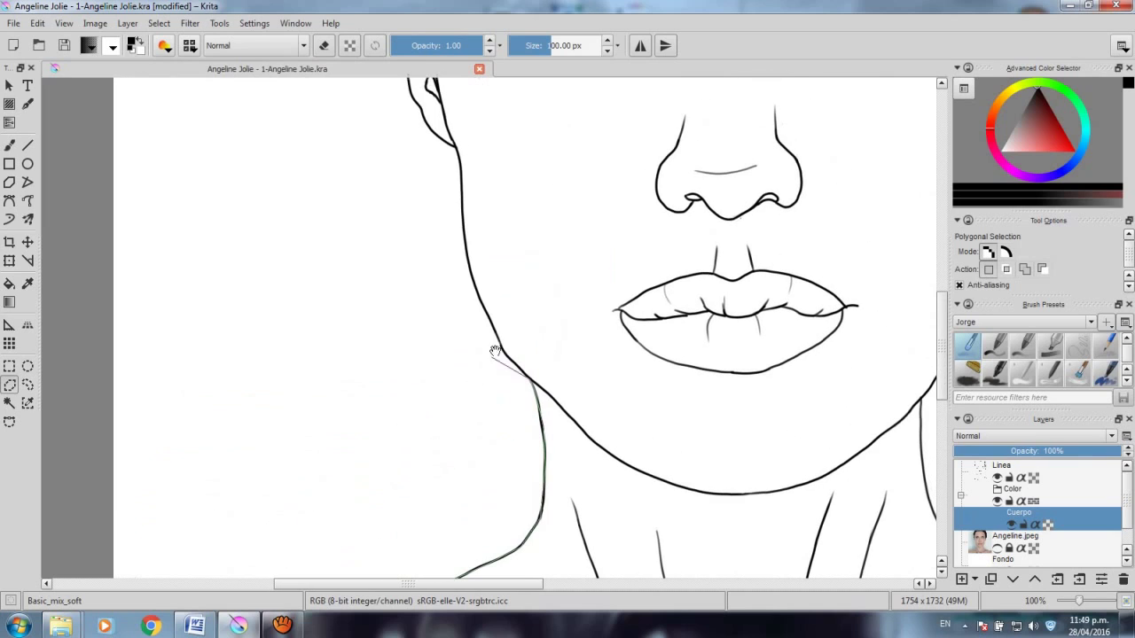
click(481, 296)
Step: Continue the selection outline up the ear's outer edge toward the hair
mouse_move(468, 246)
mouse_down()
mouse_move(445, 282)
mouse_move(444, 308)
mouse_up()
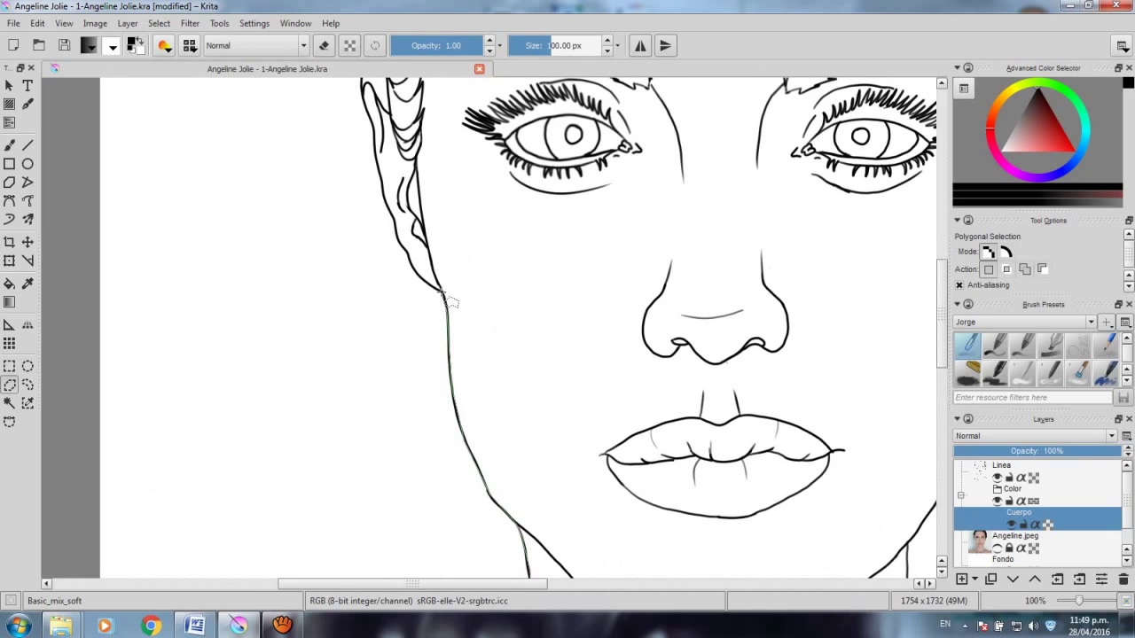
drag(409, 259, 420, 355)
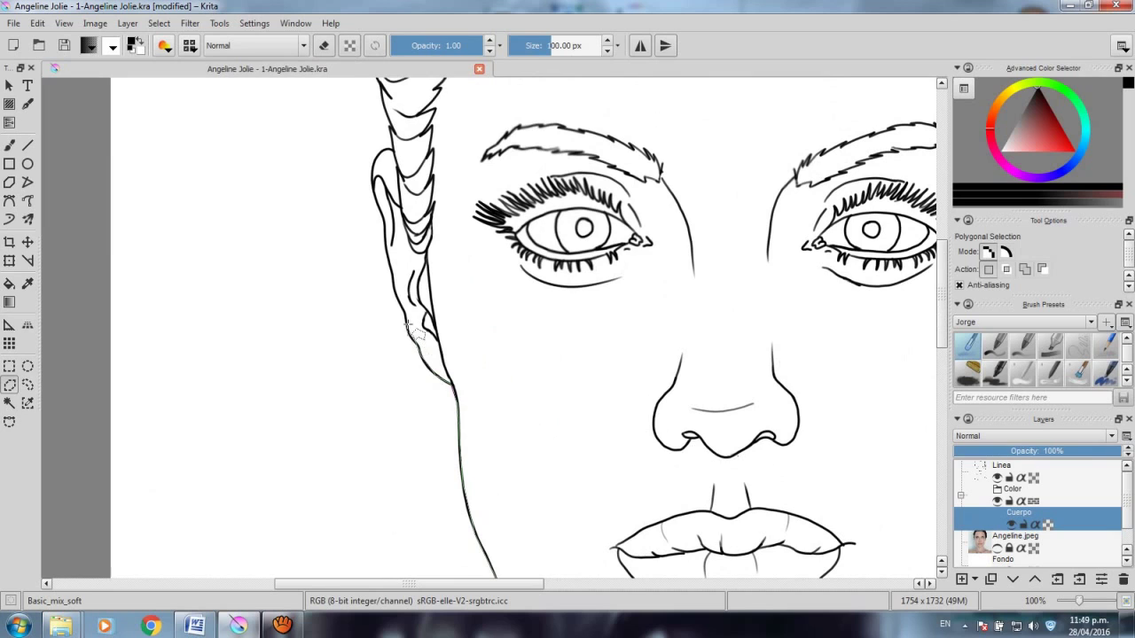
drag(392, 286, 402, 371)
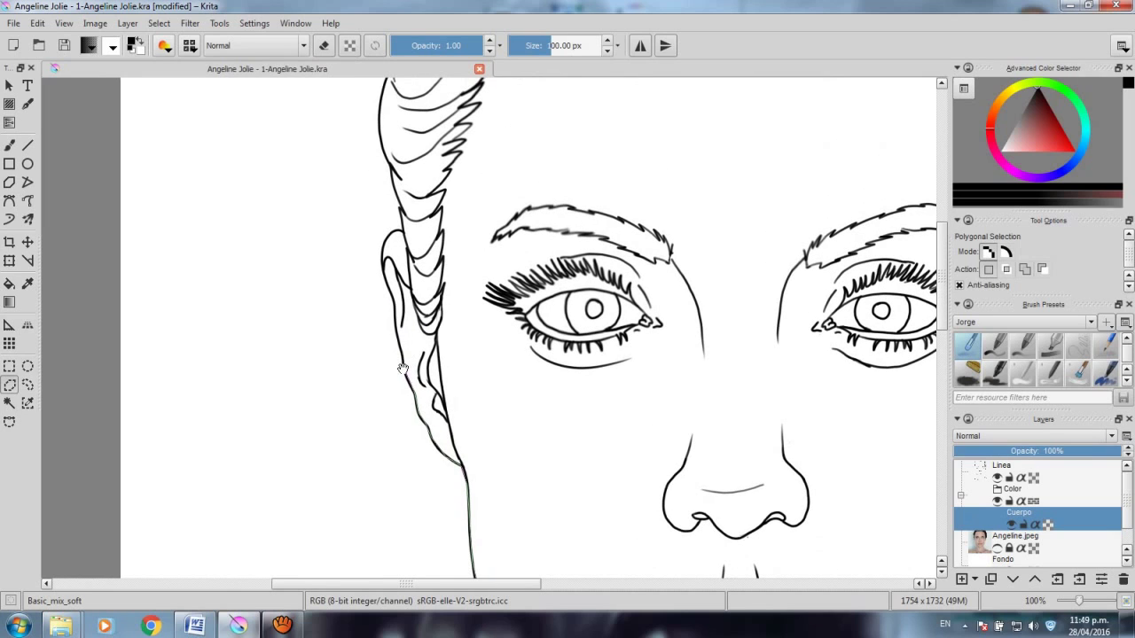
click(399, 353)
click(395, 328)
drag(383, 249, 386, 324)
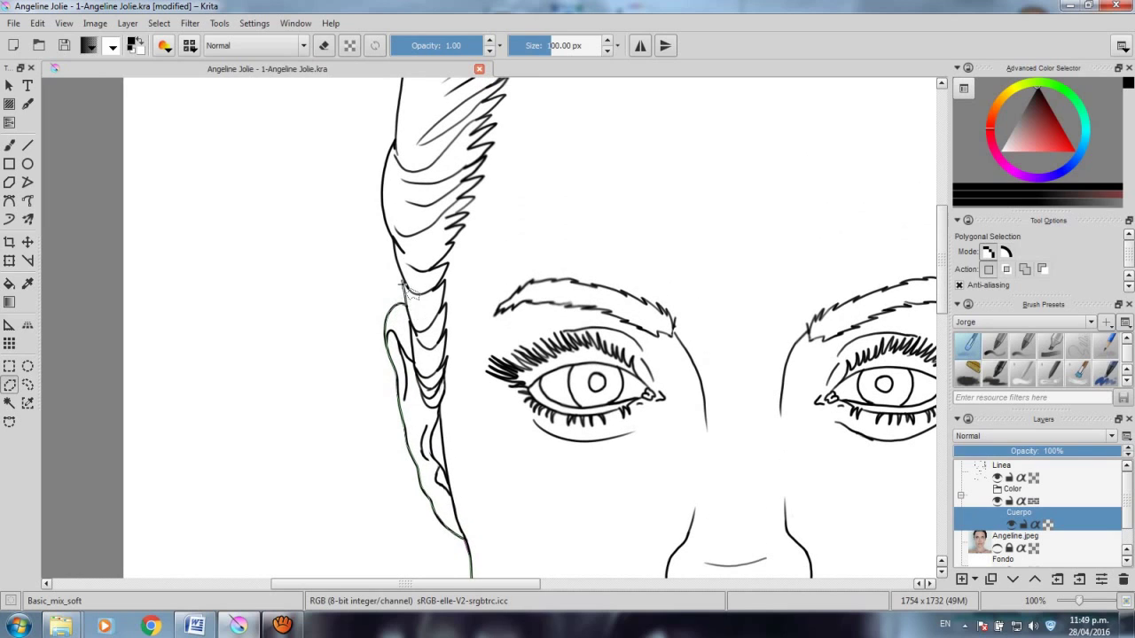
scroll(410, 295, up, 3)
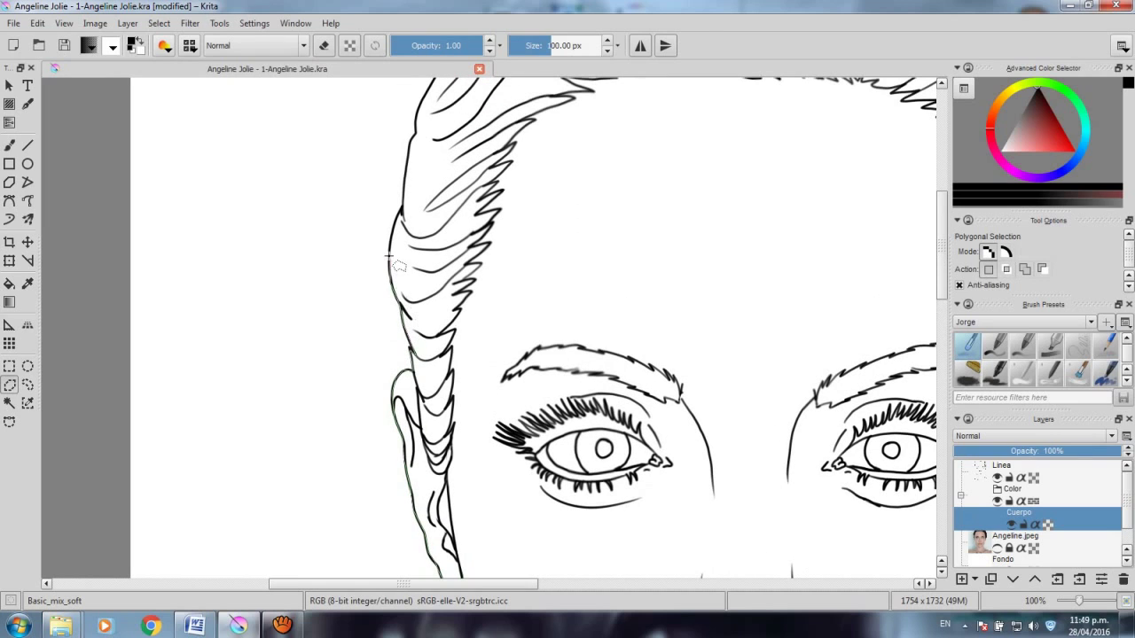
scroll(390, 246, up, 3)
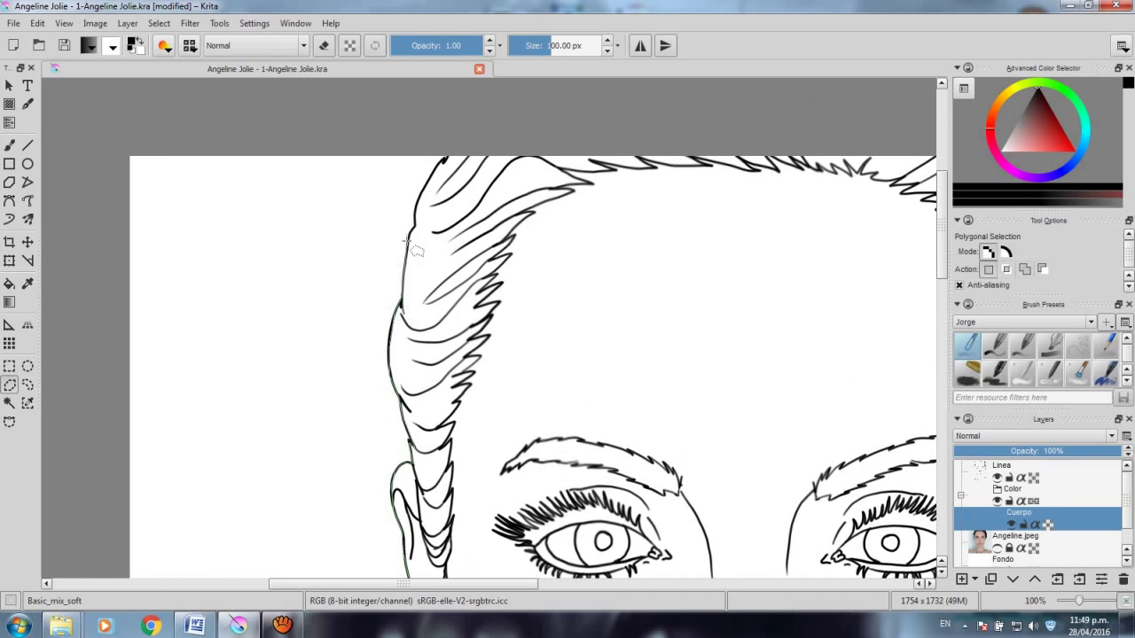
scroll(424, 229, up, 3)
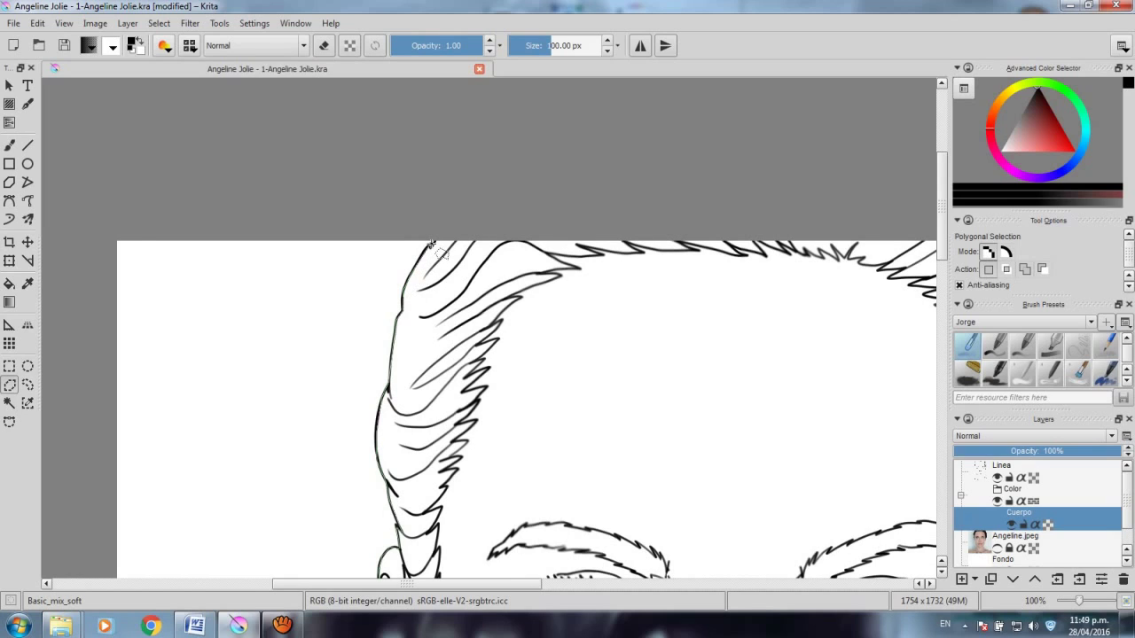
Step: Add selection corners over the top of the hair and down its right edge
drag(674, 195, 658, 193)
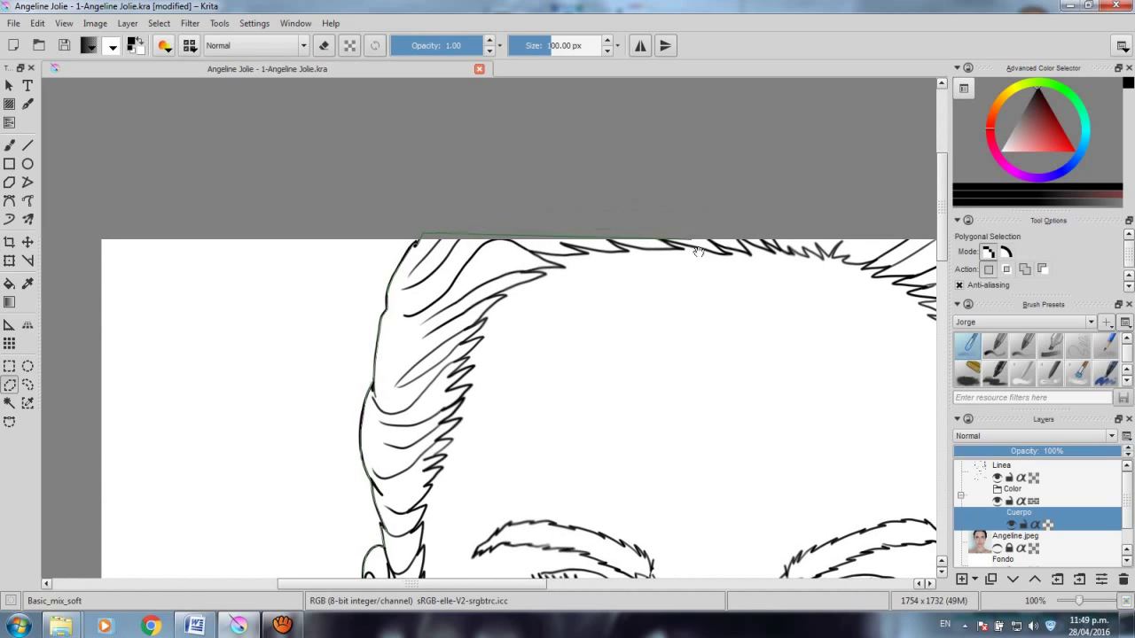
drag(724, 217, 625, 258)
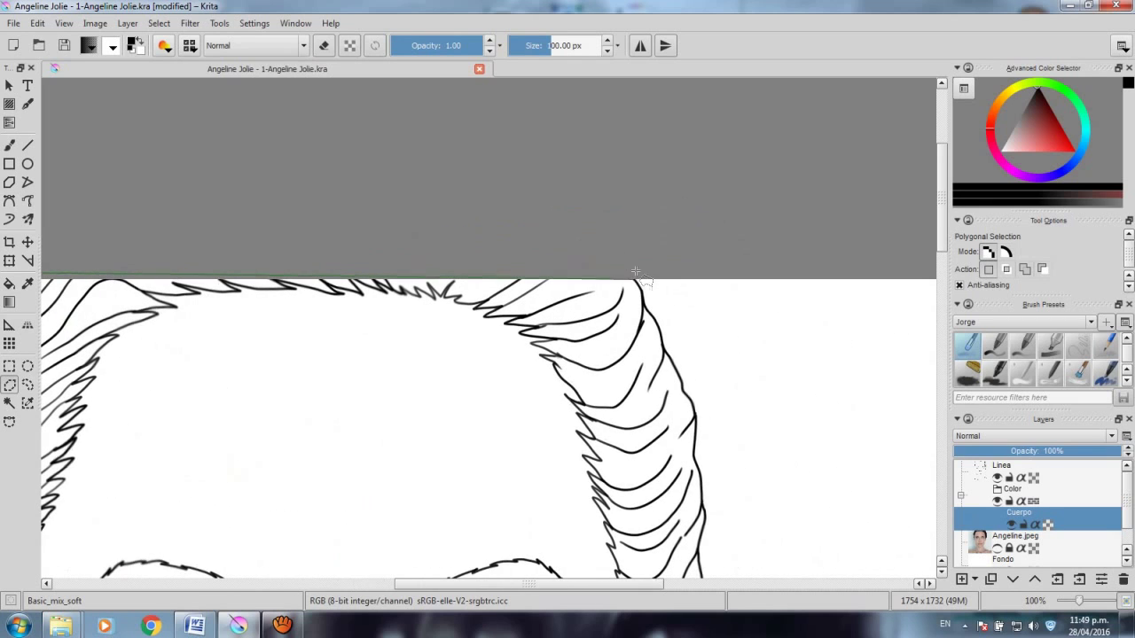
click(626, 258)
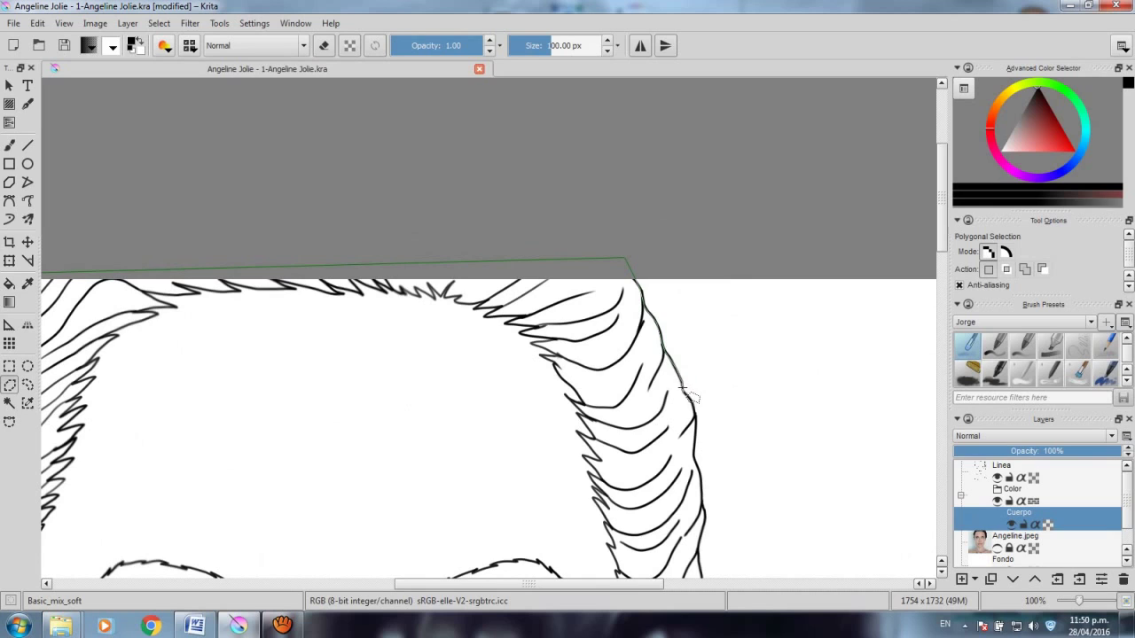
drag(690, 396, 665, 342)
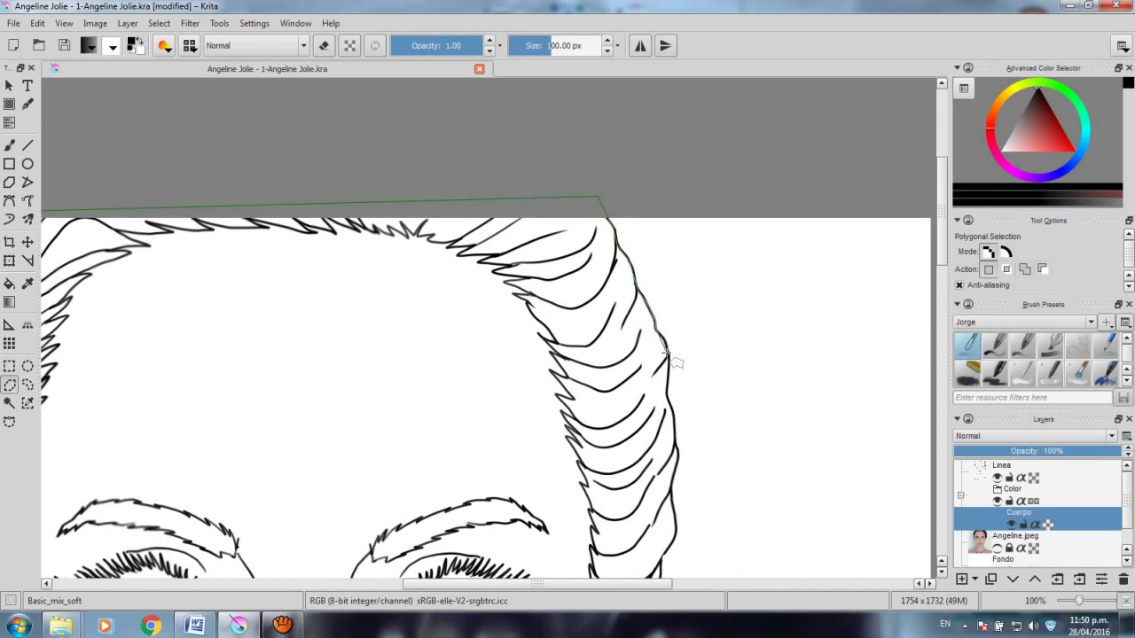
click(666, 356)
drag(679, 447, 689, 299)
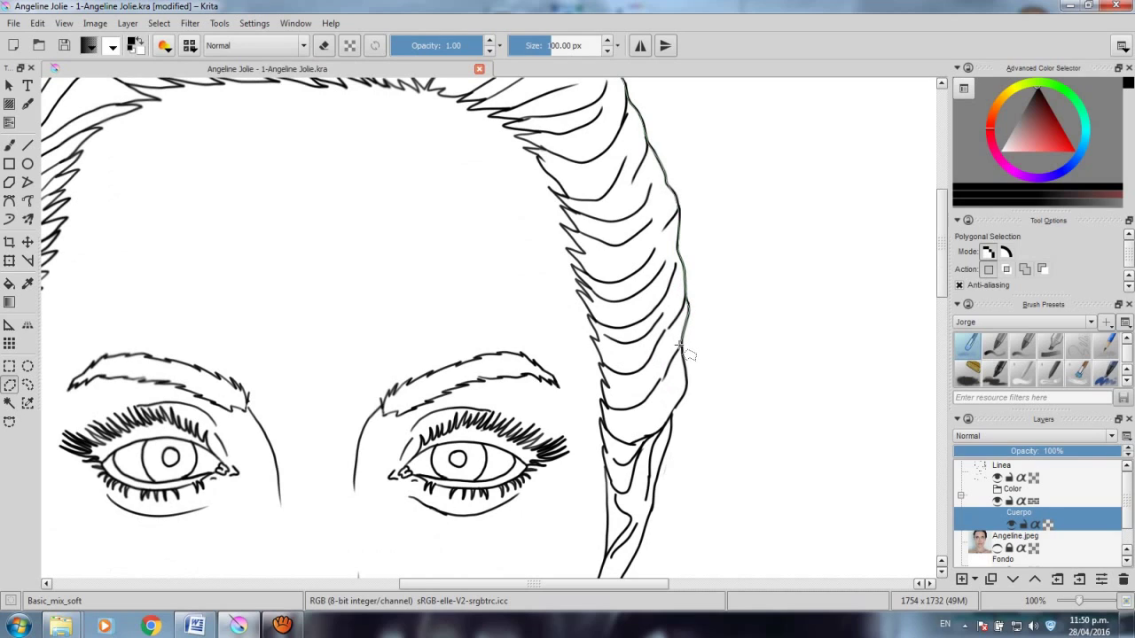
click(685, 388)
Step: Extend the selection down the right jaw, neck and along the shoulder line
scroll(671, 432, down, 5)
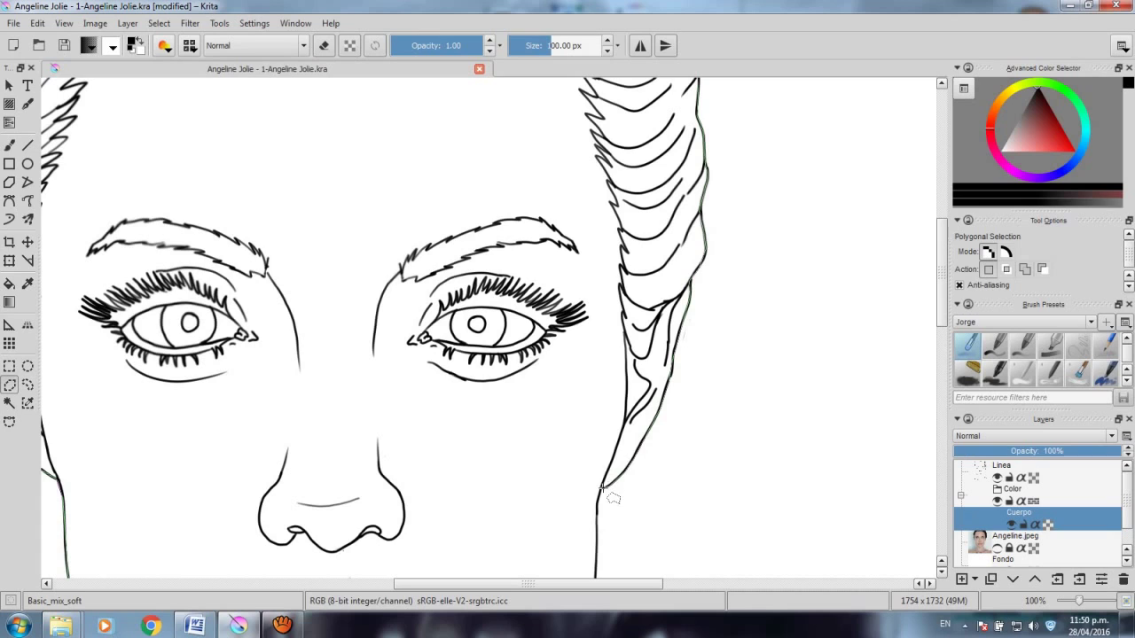
drag(580, 506, 603, 352)
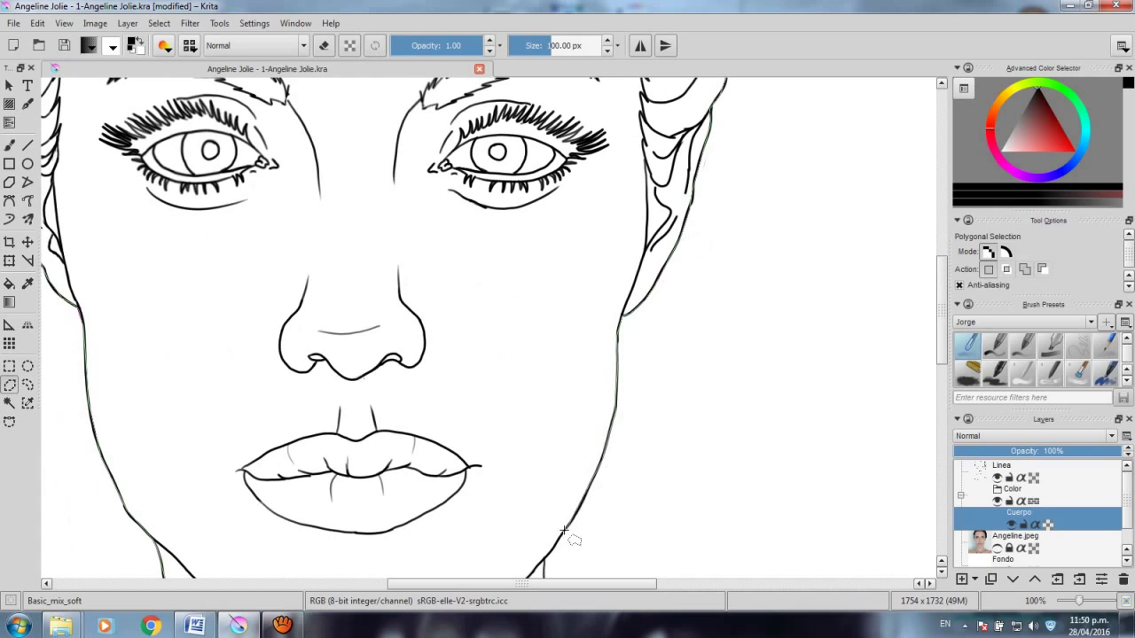
drag(577, 531, 614, 369)
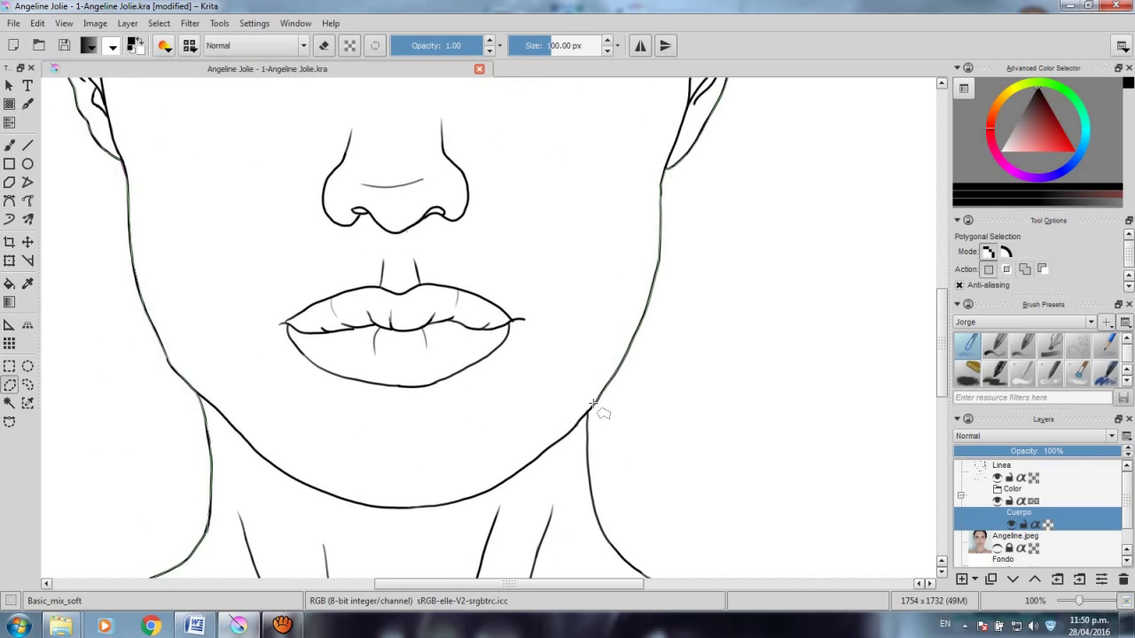
scroll(589, 413, down, 2)
scroll(592, 372, down, 2)
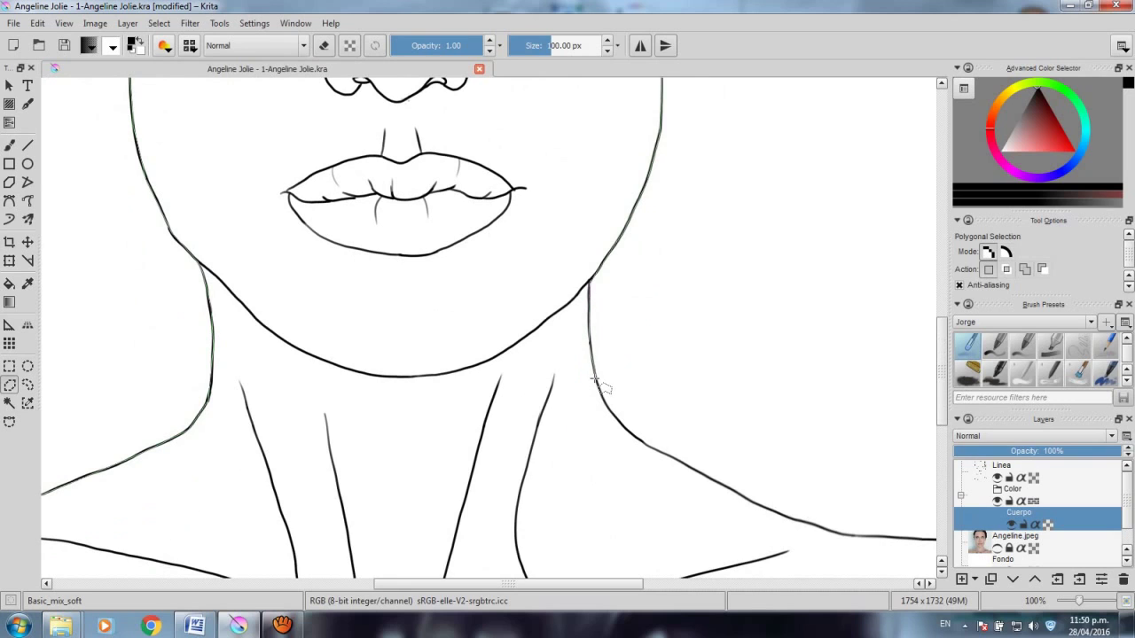
drag(614, 446, 523, 382)
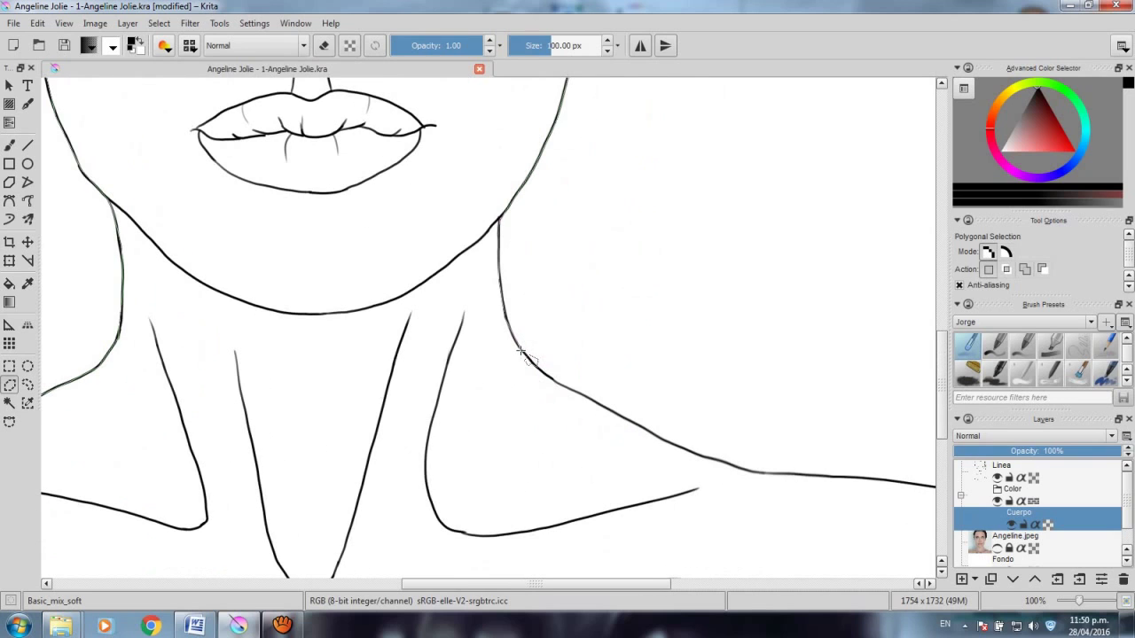
click(548, 380)
click(730, 461)
drag(758, 469, 627, 467)
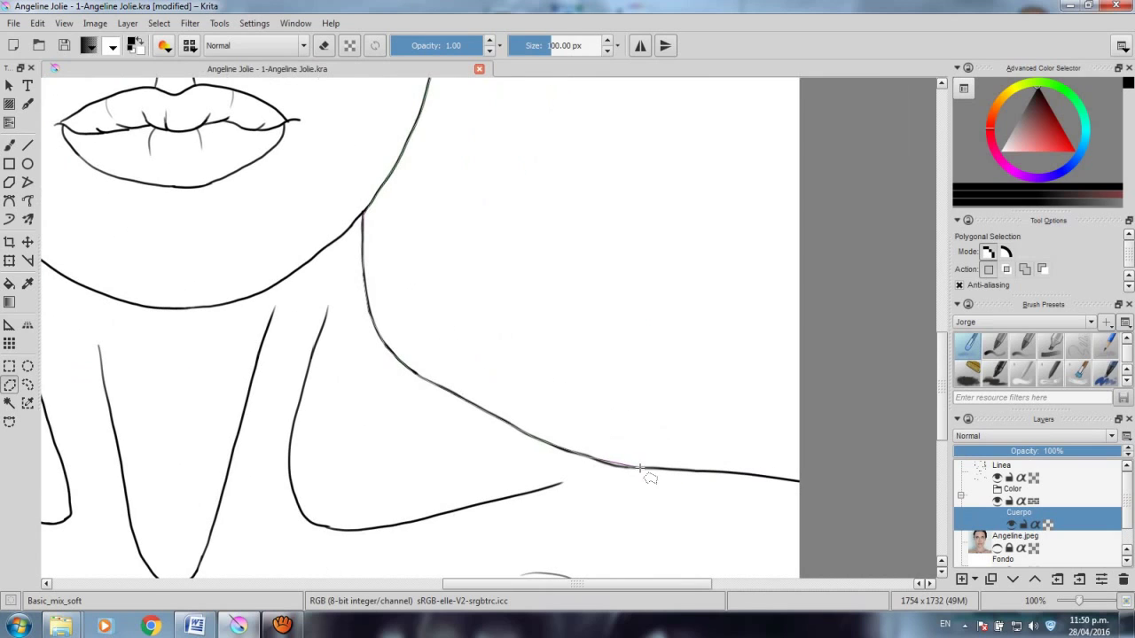
click(675, 471)
Step: Add points past the right shoulder, below the drawing and by the left shoulder, closing the selection
key(2)
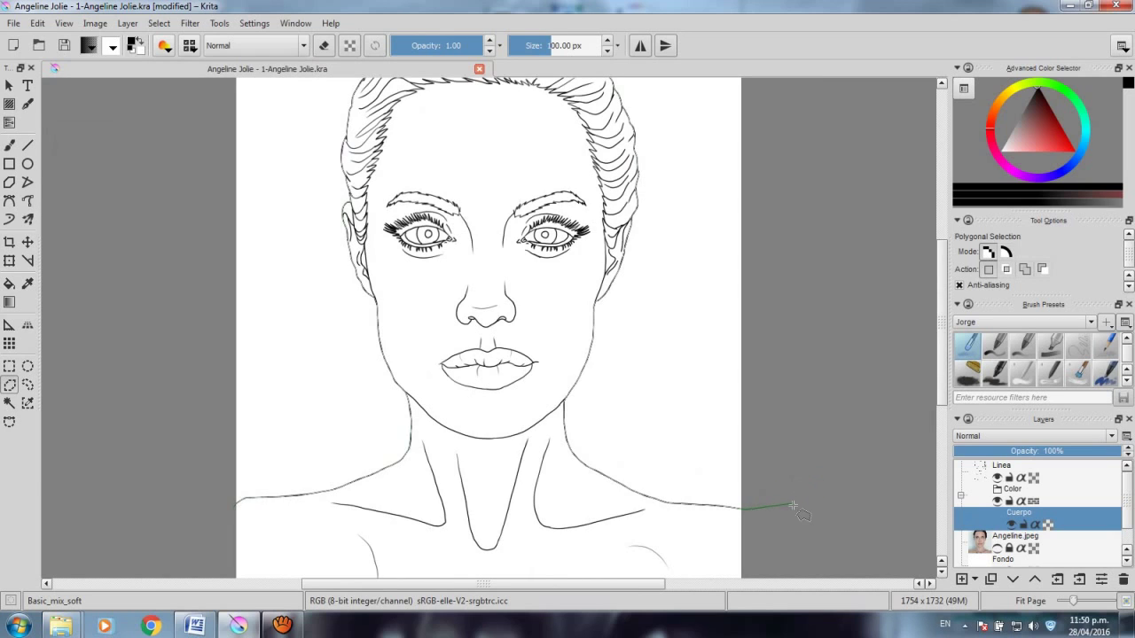
scroll(774, 384, down, 2)
scroll(774, 384, down, 2)
click(761, 474)
click(527, 508)
click(216, 481)
click(170, 441)
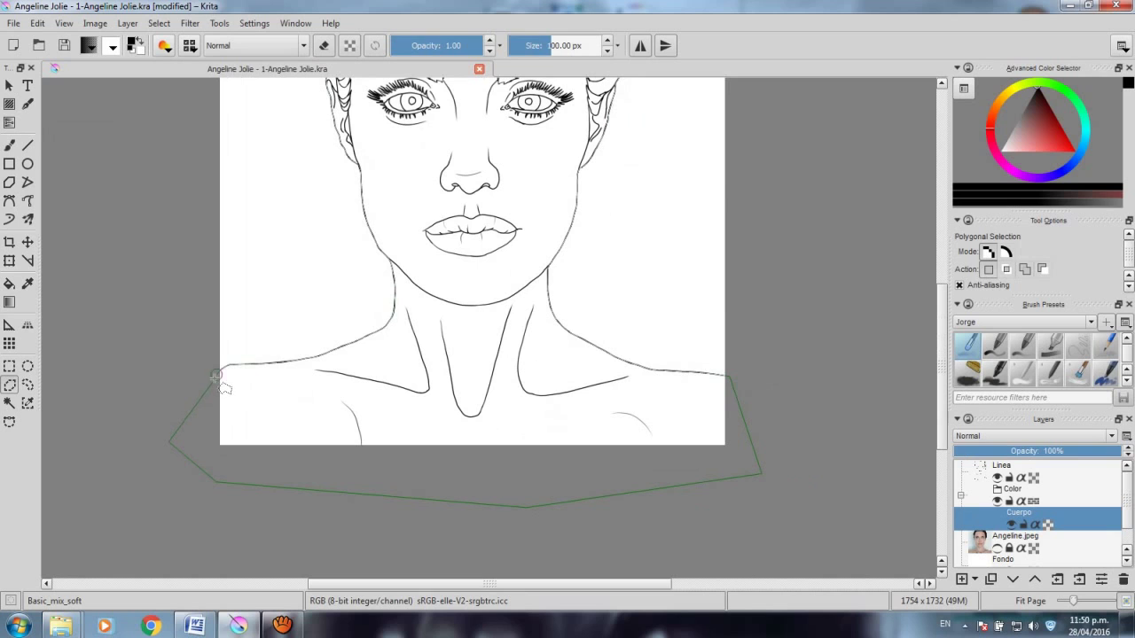
click(217, 376)
drag(468, 284, 435, 438)
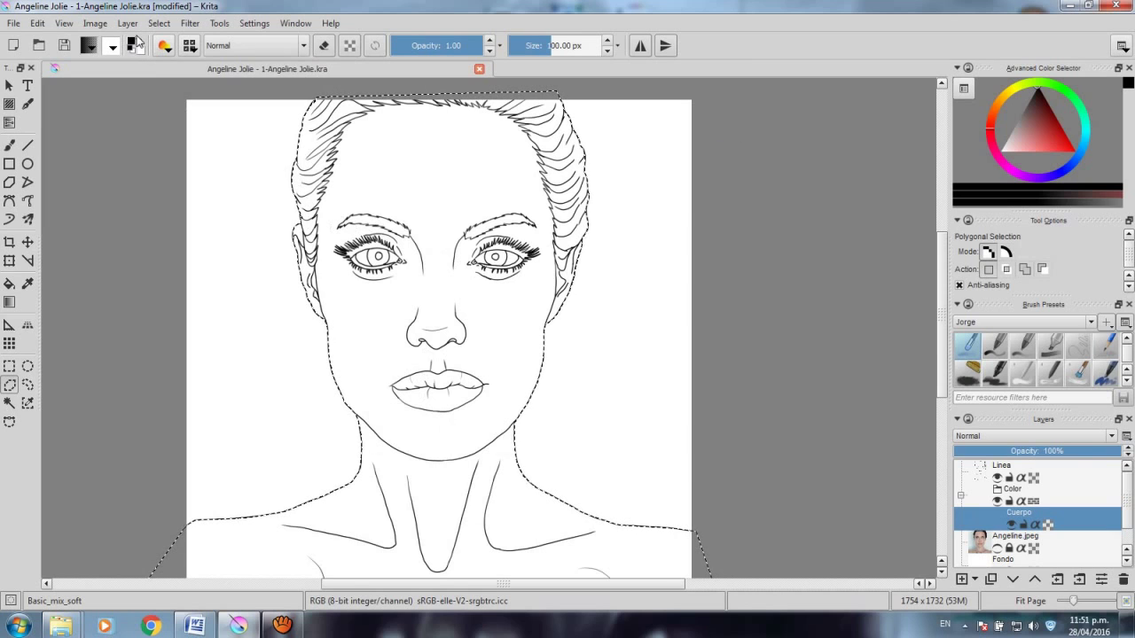
Step: Set the background colour to #DCDCDC and fill the silhouette selection with it
click(134, 44)
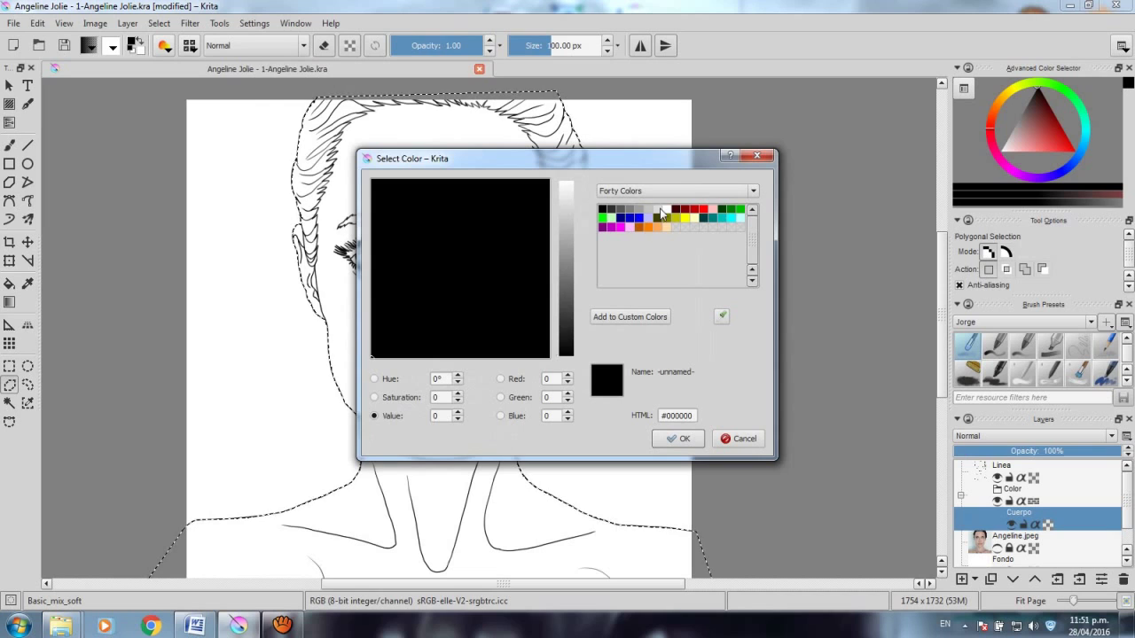
click(657, 210)
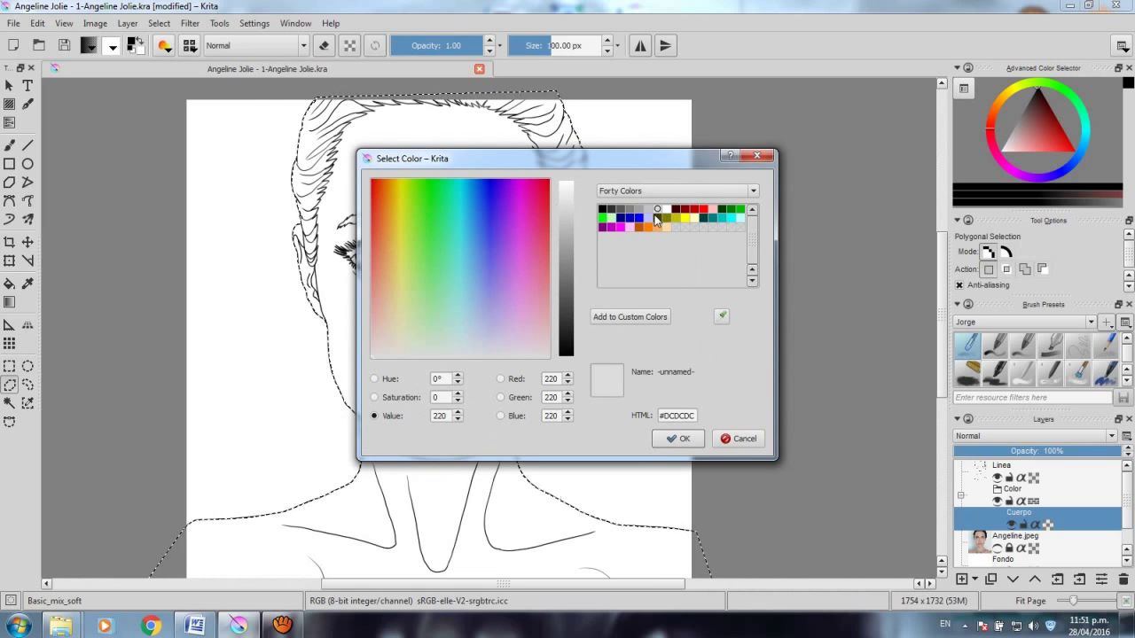
click(678, 439)
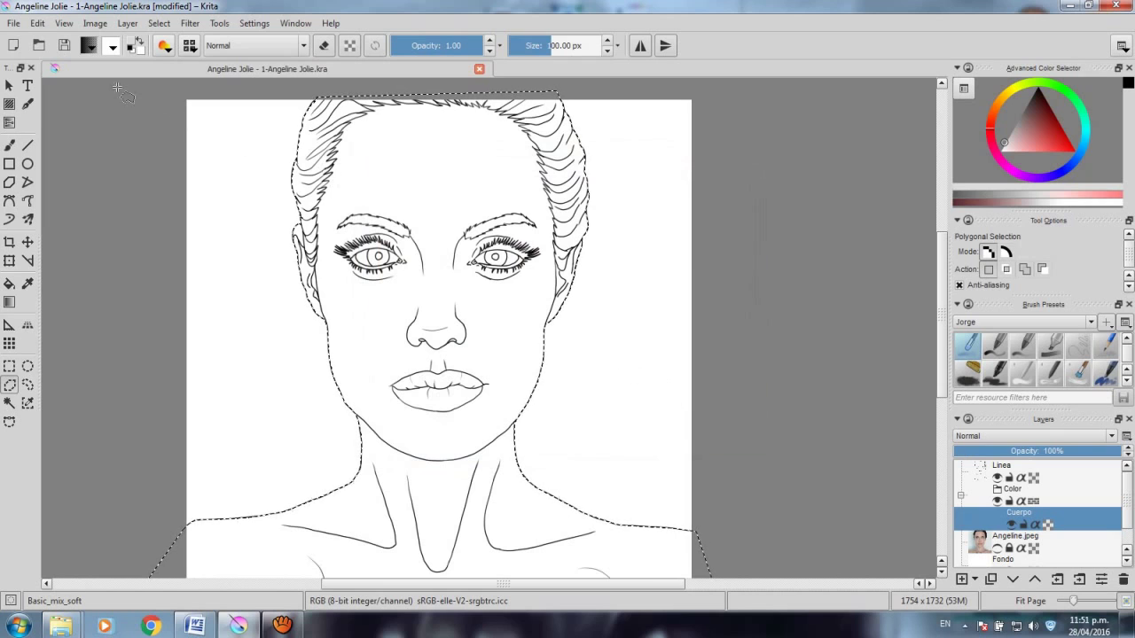
click(37, 23)
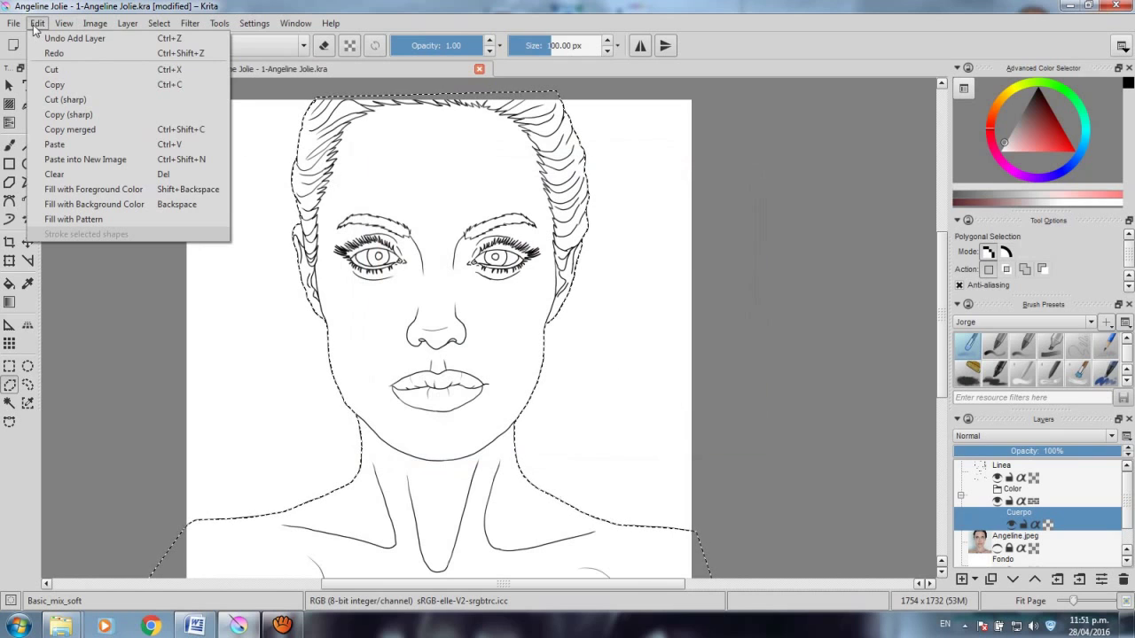
click(119, 204)
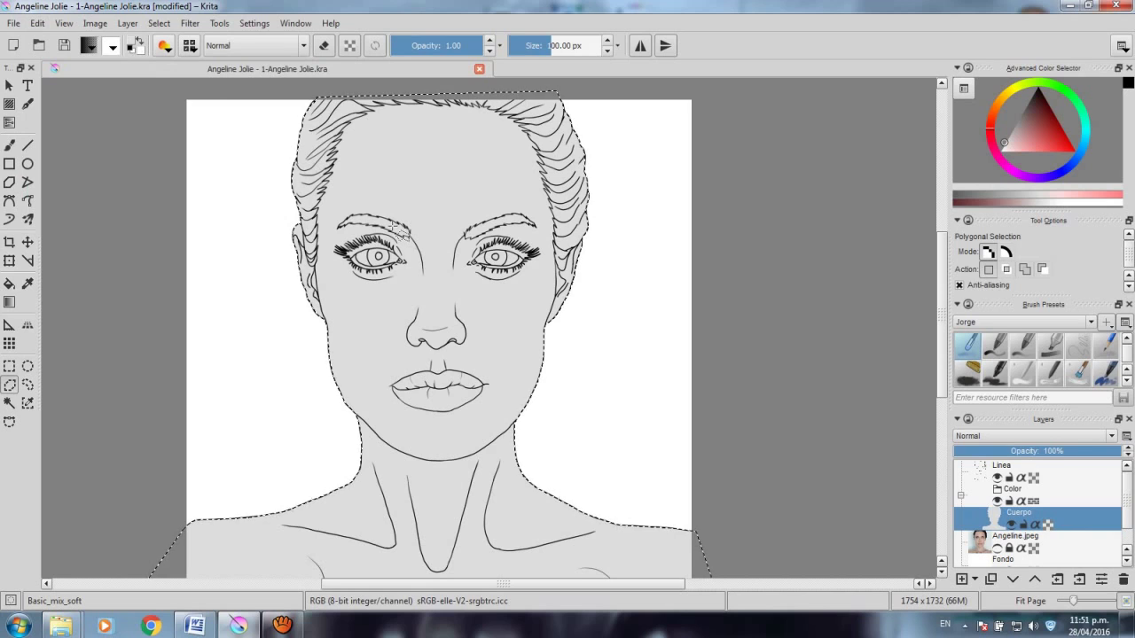
Step: Clear the selection and recentre on the face at actual size
key(ctrl+shift+a)
click(159, 23)
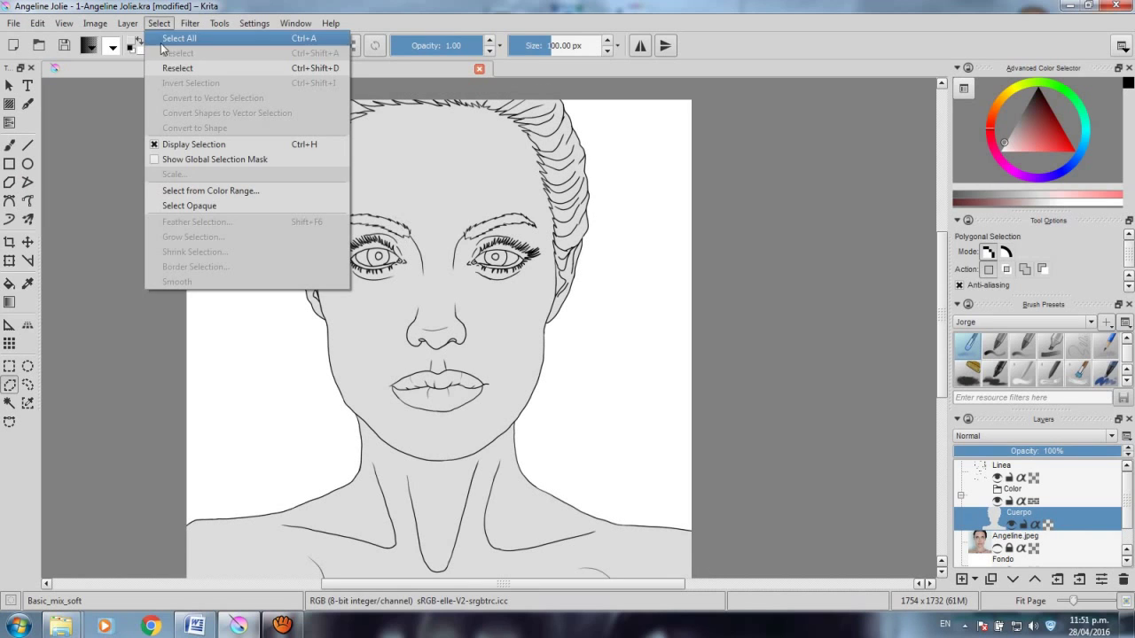
click(113, 149)
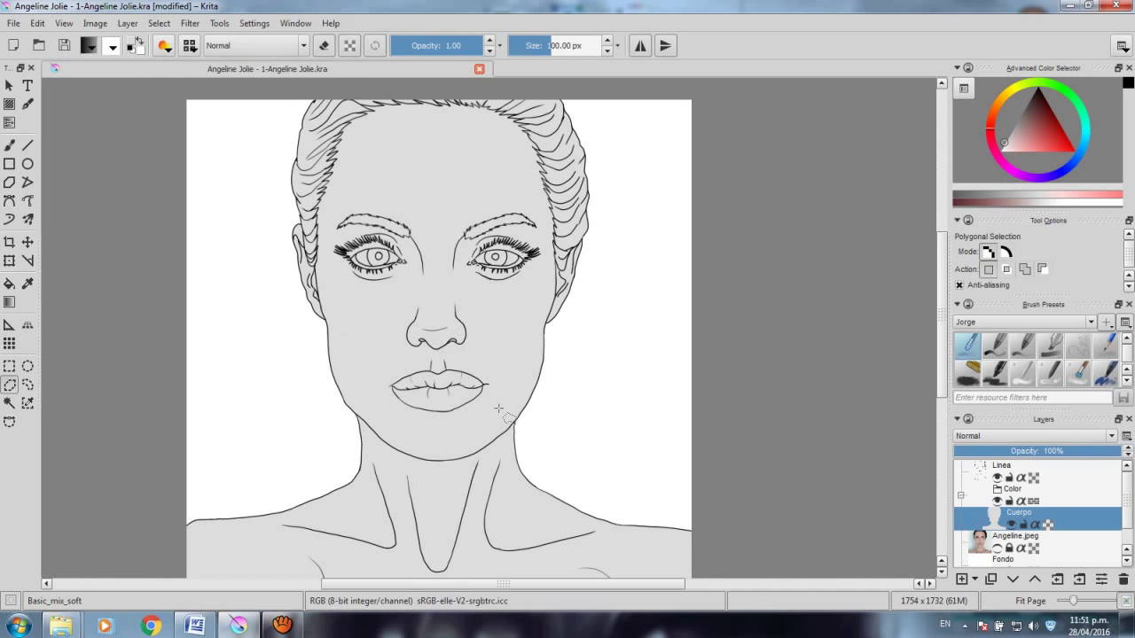
drag(474, 432, 499, 375)
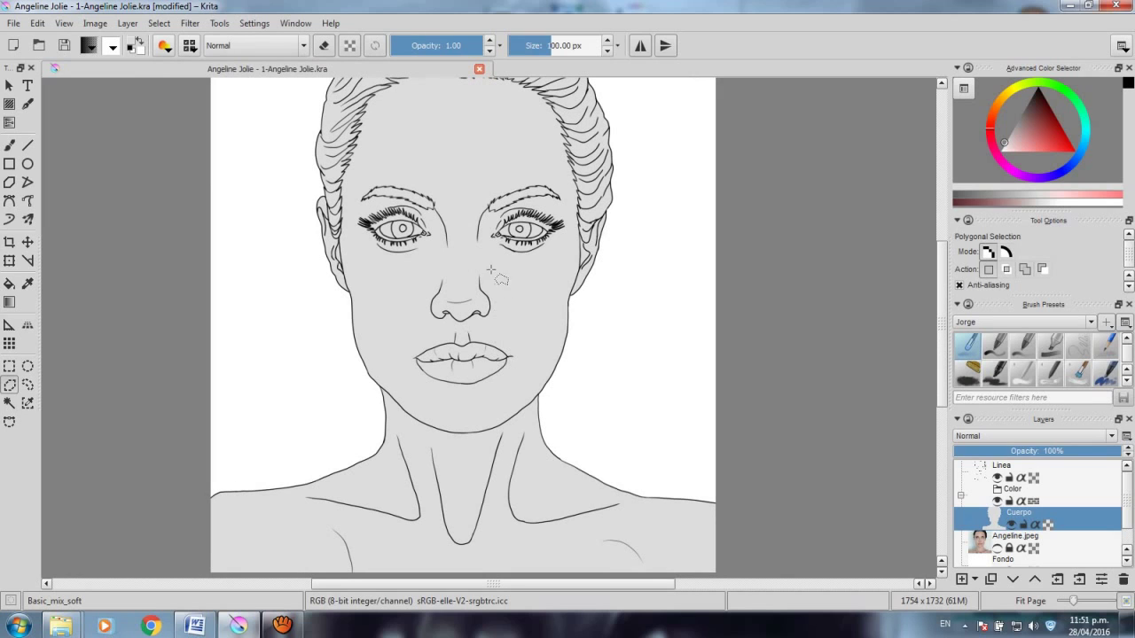
drag(490, 274, 486, 336)
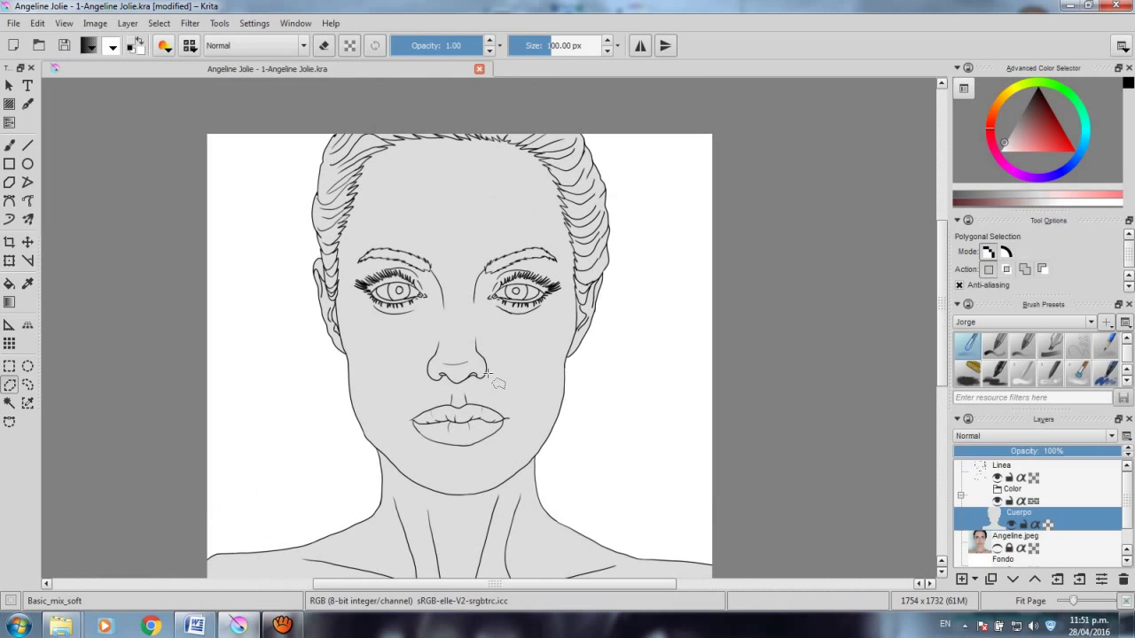
key(1)
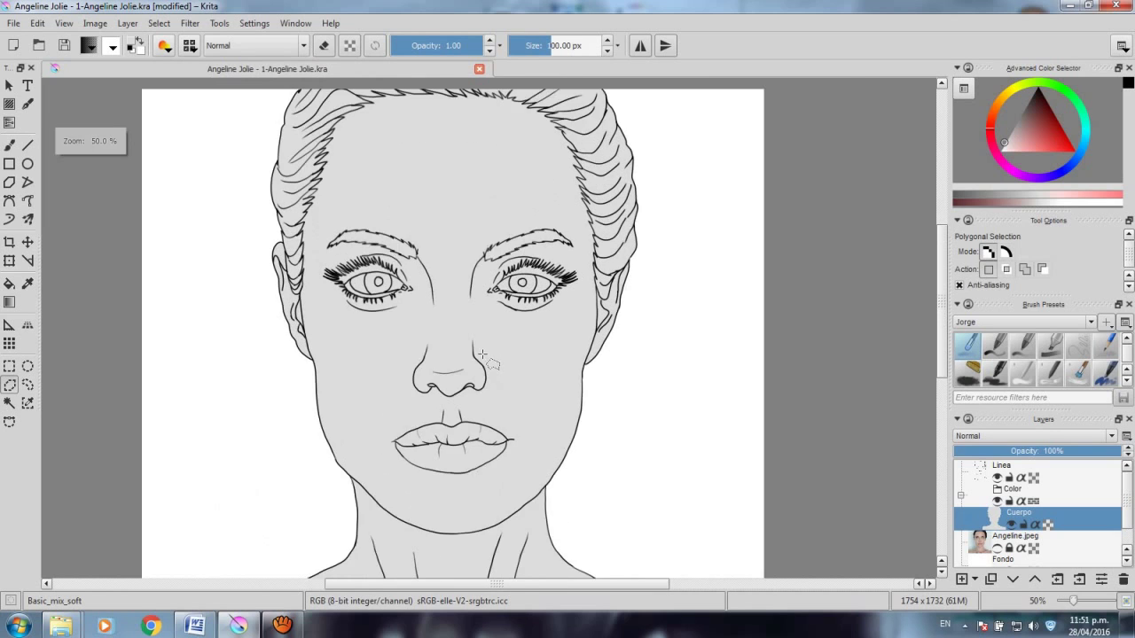
Step: Draw a small polygonal selection on the left hair strands
mouse_move(119, 185)
mouse_down()
mouse_move(246, 312)
mouse_move(278, 403)
mouse_up()
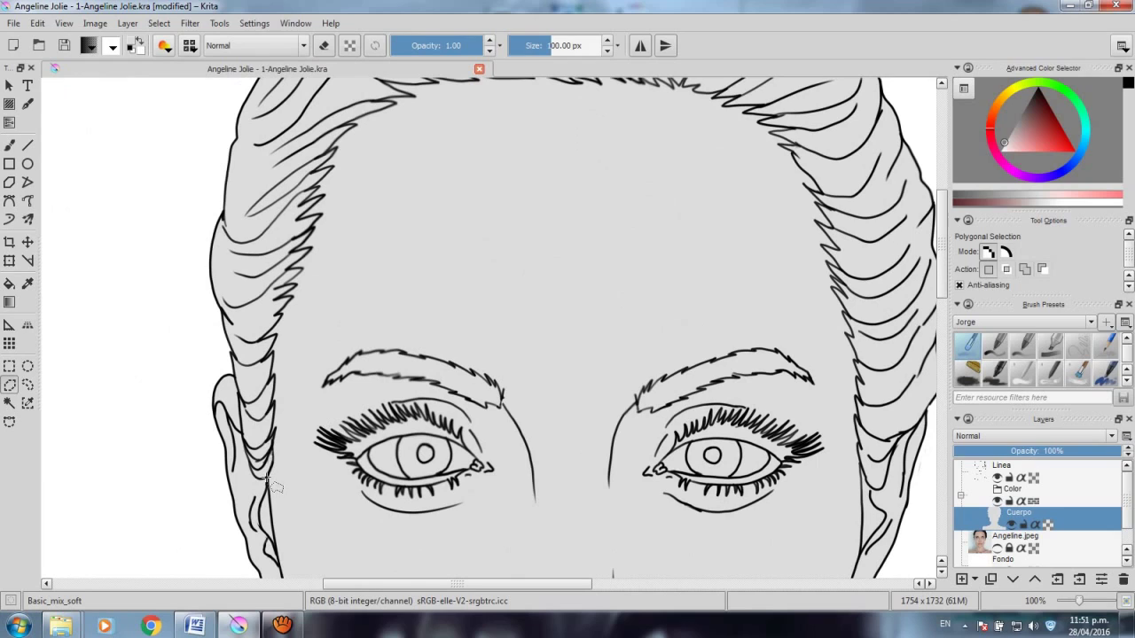
click(273, 406)
click(292, 431)
double_click(270, 457)
Step: Add a new layer above Cuerpo named Cabello
click(961, 579)
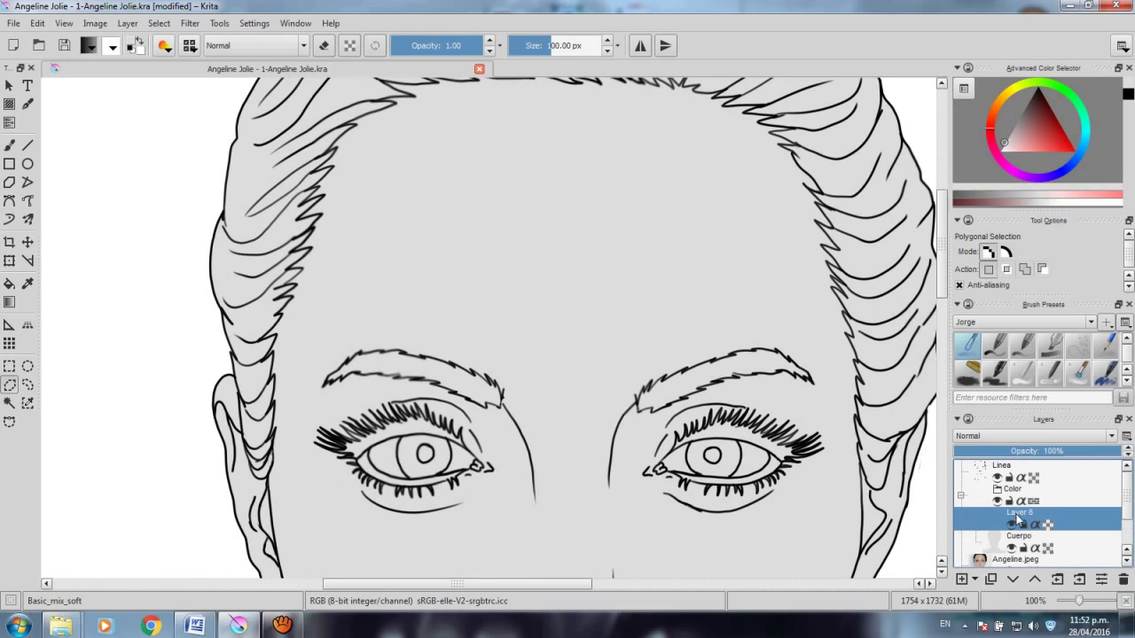
double_click(1019, 514)
key(Caps_Lock)
text(Cabello)
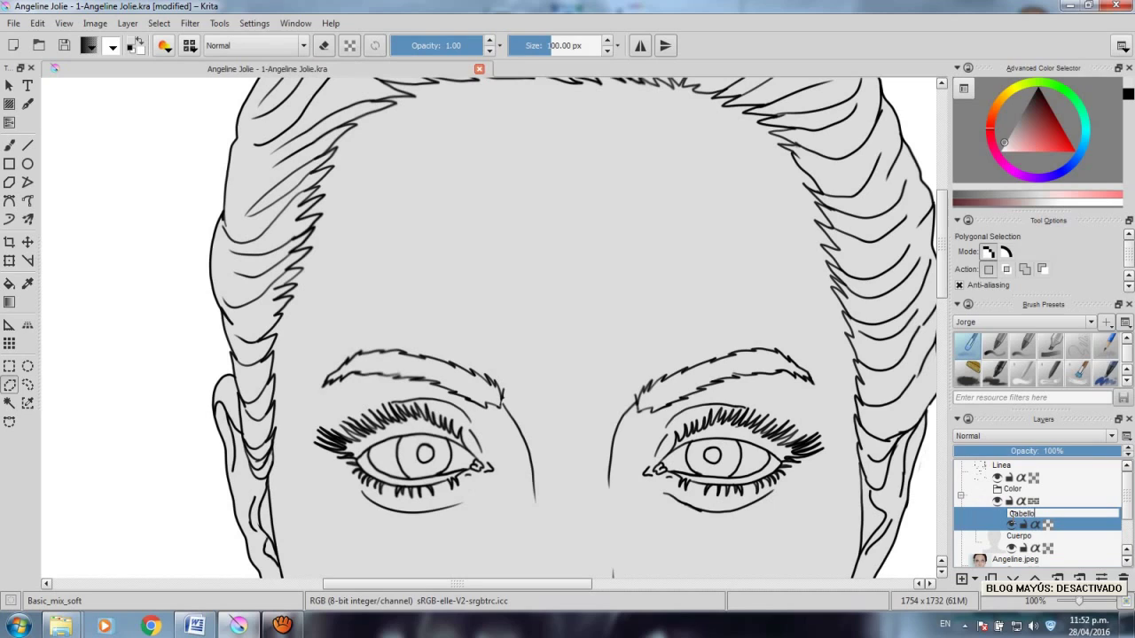
key(Return)
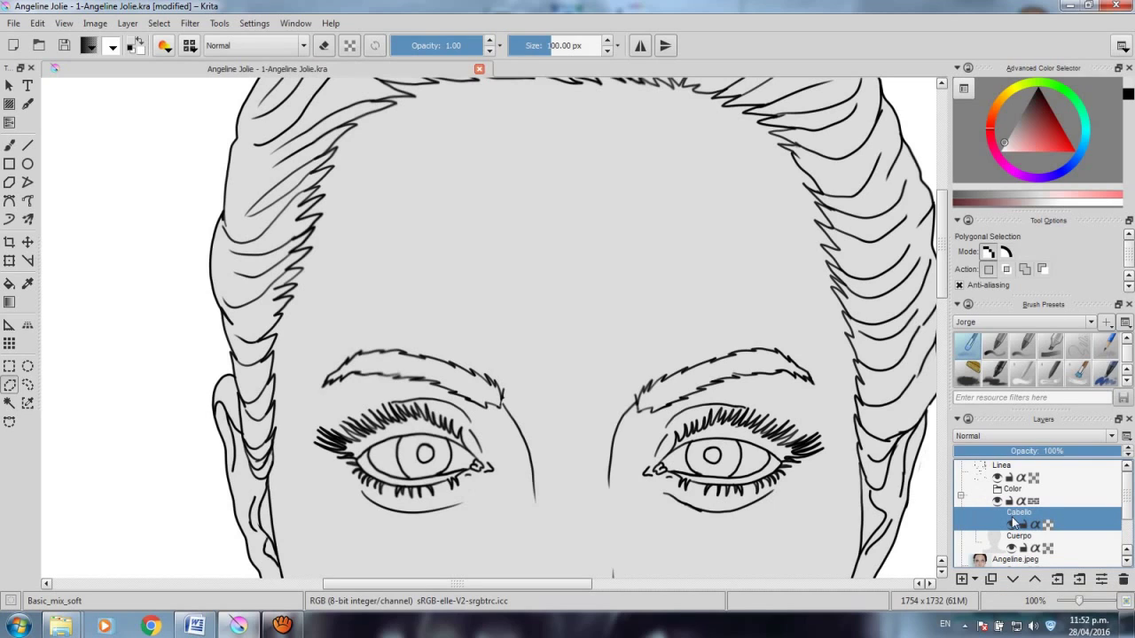
Step: Start the hair selection near the ear and trace up the left hairline to the top
click(245, 448)
click(230, 353)
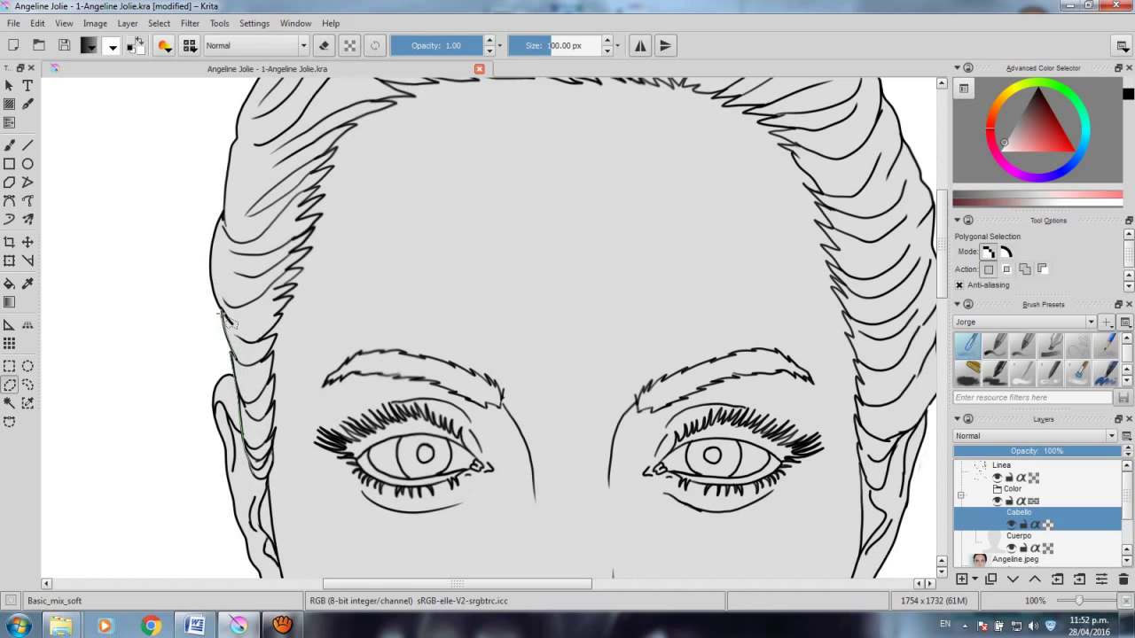
drag(229, 319, 223, 374)
click(224, 378)
click(225, 347)
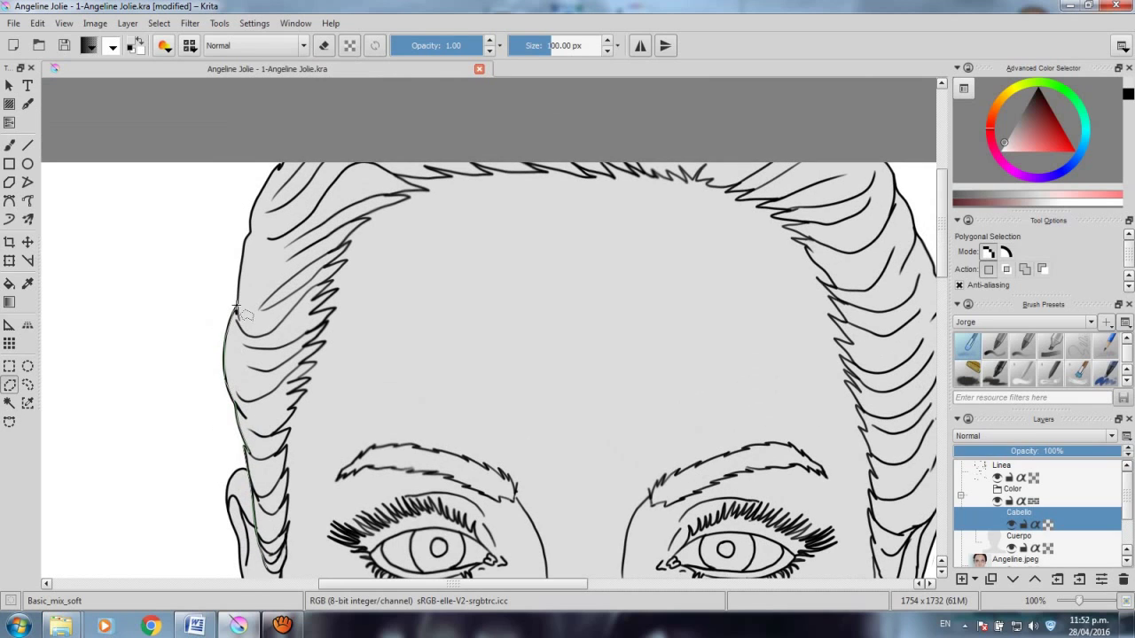
scroll(239, 328, up, 3)
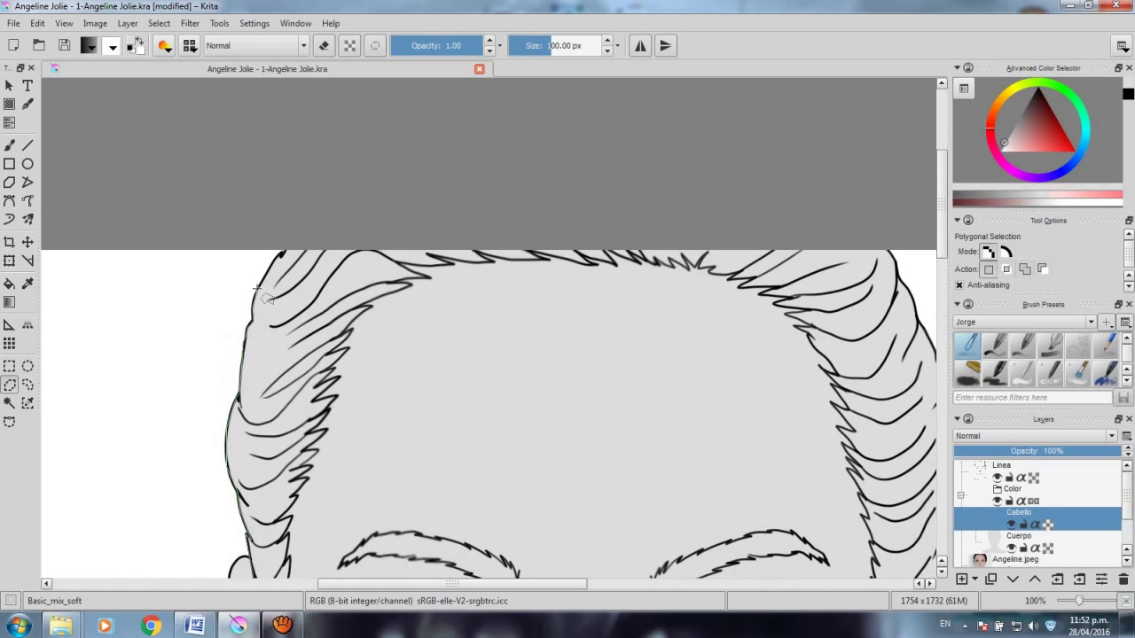
click(310, 226)
Step: Add selection points along the right hair edge down to the ear and back up
drag(836, 215, 559, 248)
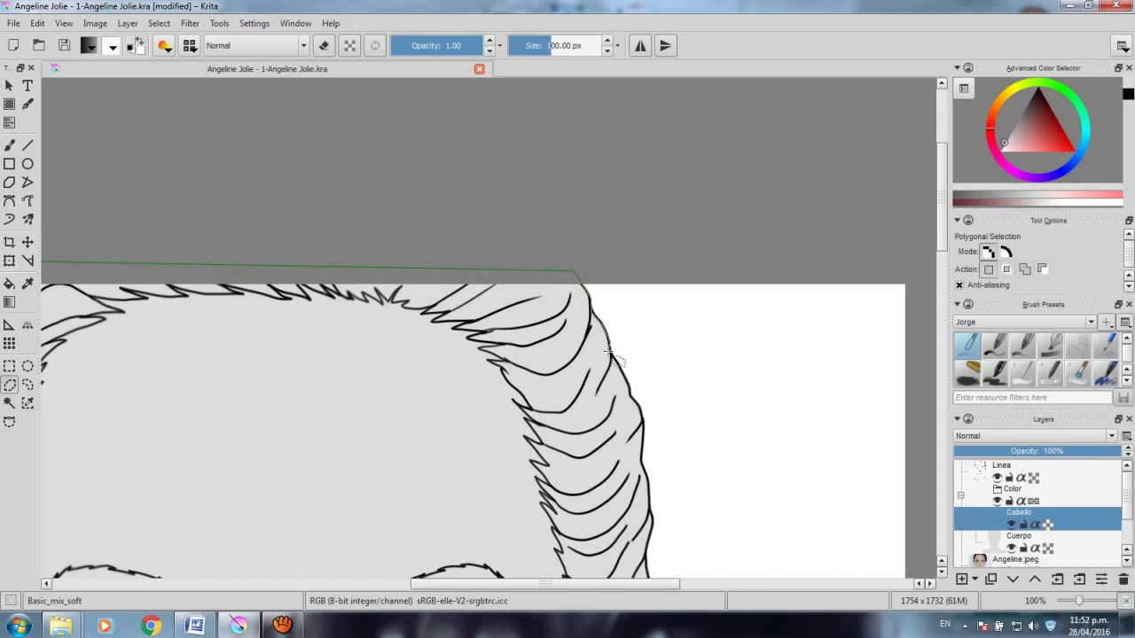
drag(605, 359, 574, 285)
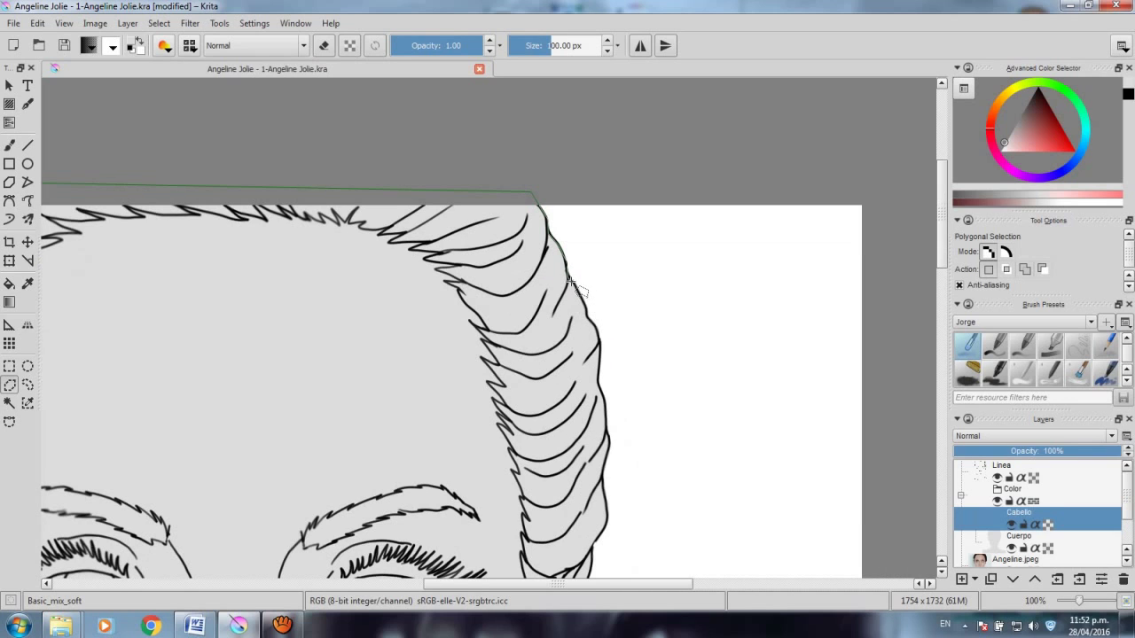
drag(596, 327, 576, 266)
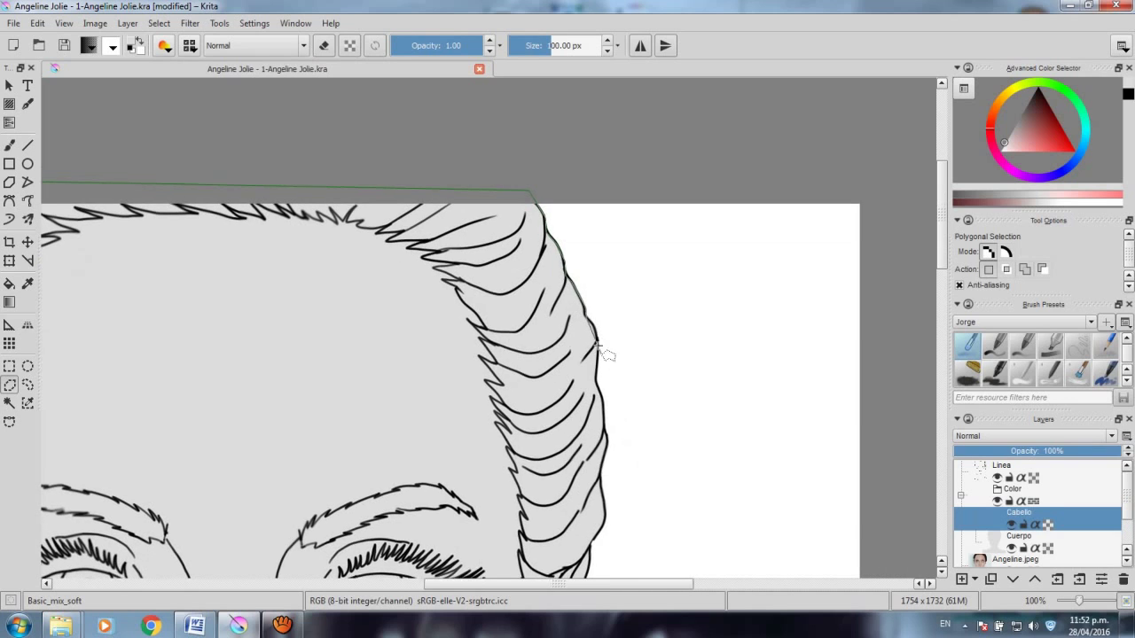
click(578, 285)
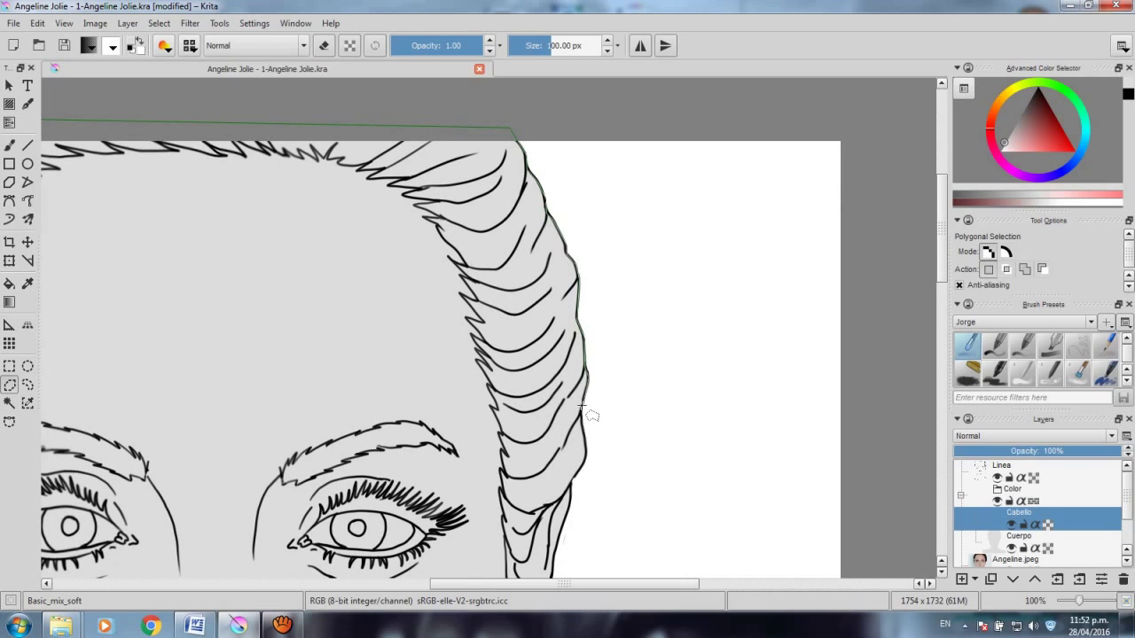
scroll(590, 340, down, 1)
drag(589, 340, 616, 257)
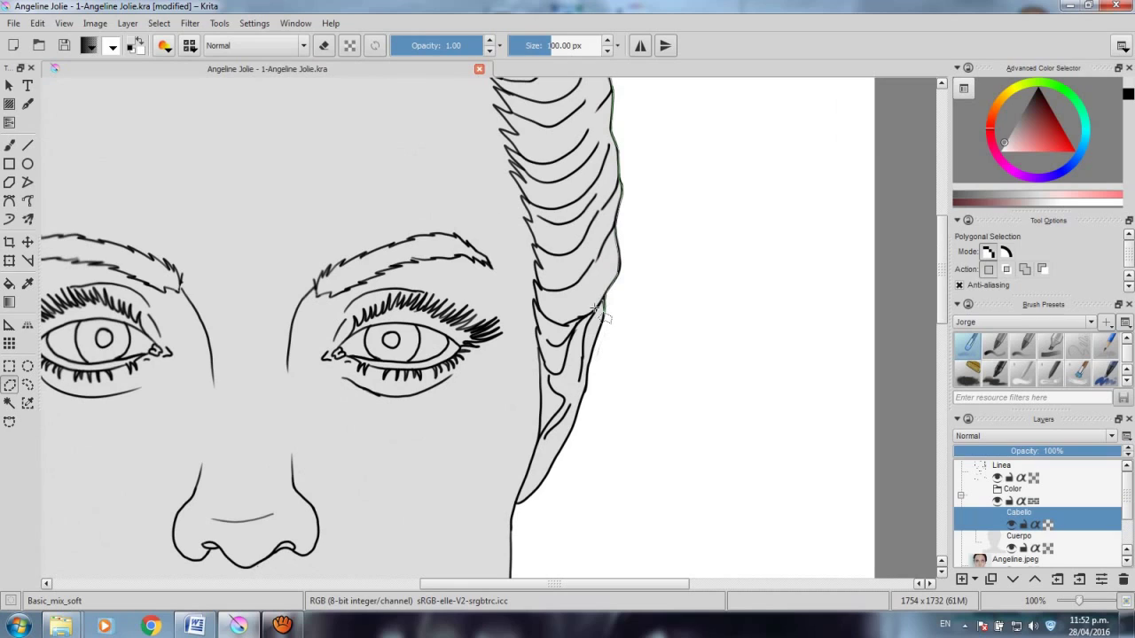
click(546, 371)
scroll(544, 328, up, 2)
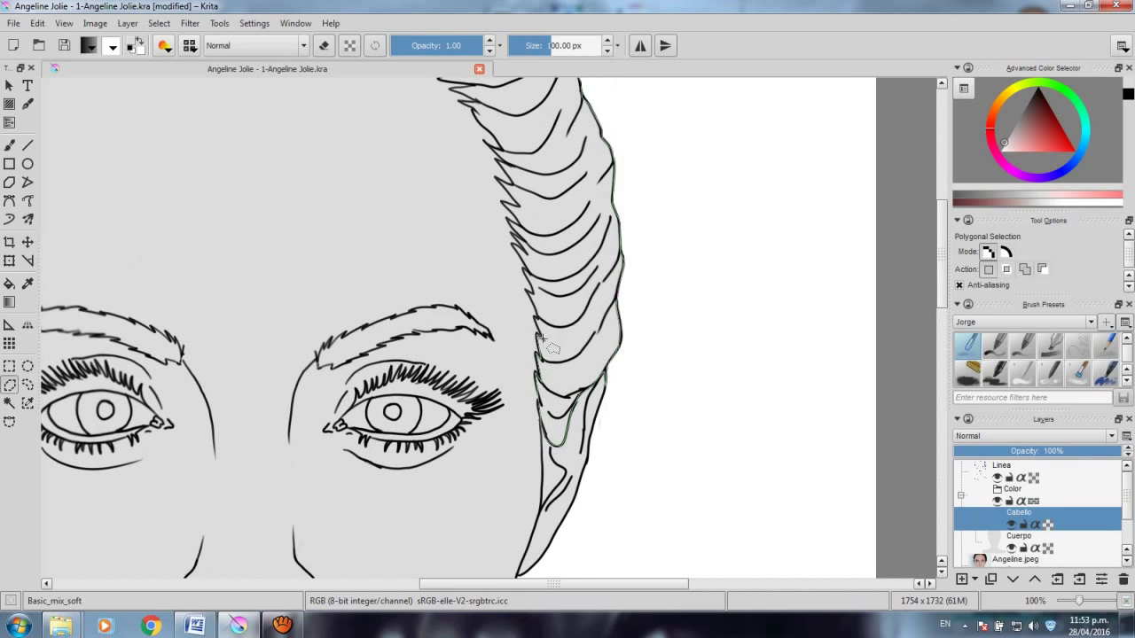
scroll(541, 337, up, 2)
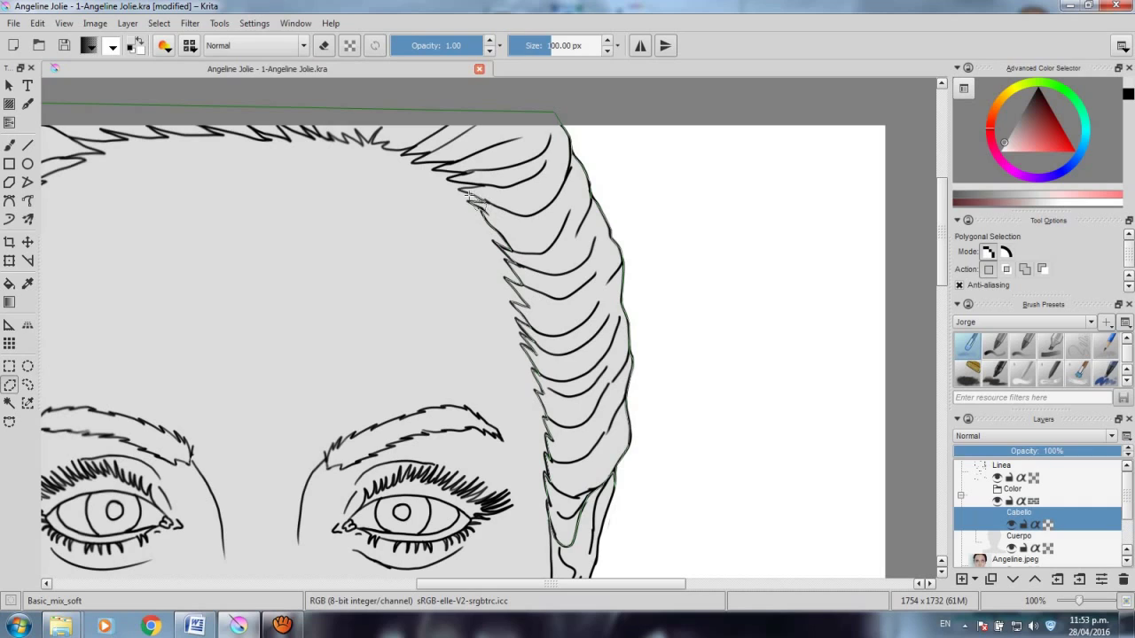
click(484, 188)
Step: Trace the hairline above the forehead and close the selection around both hair masses
click(460, 173)
click(410, 160)
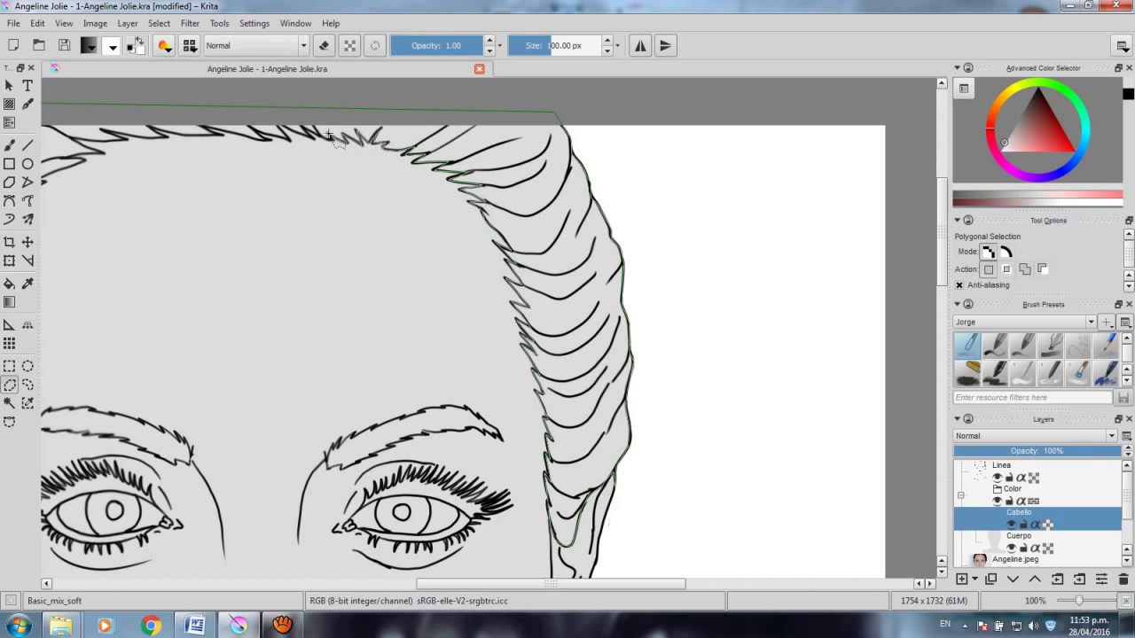
drag(327, 136, 383, 218)
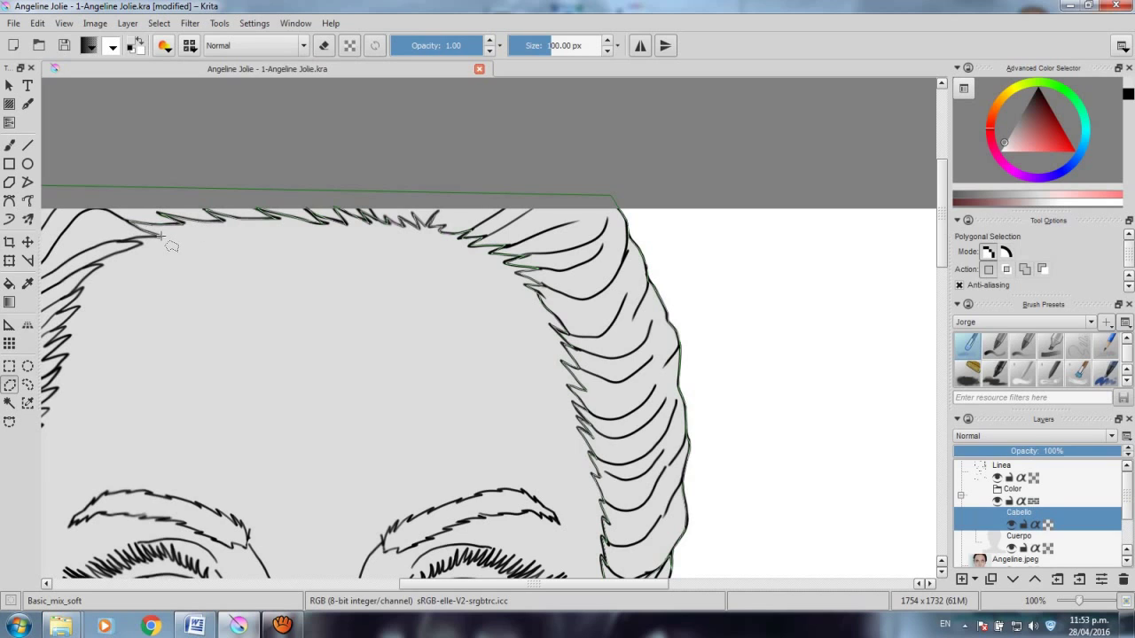
drag(160, 235, 295, 179)
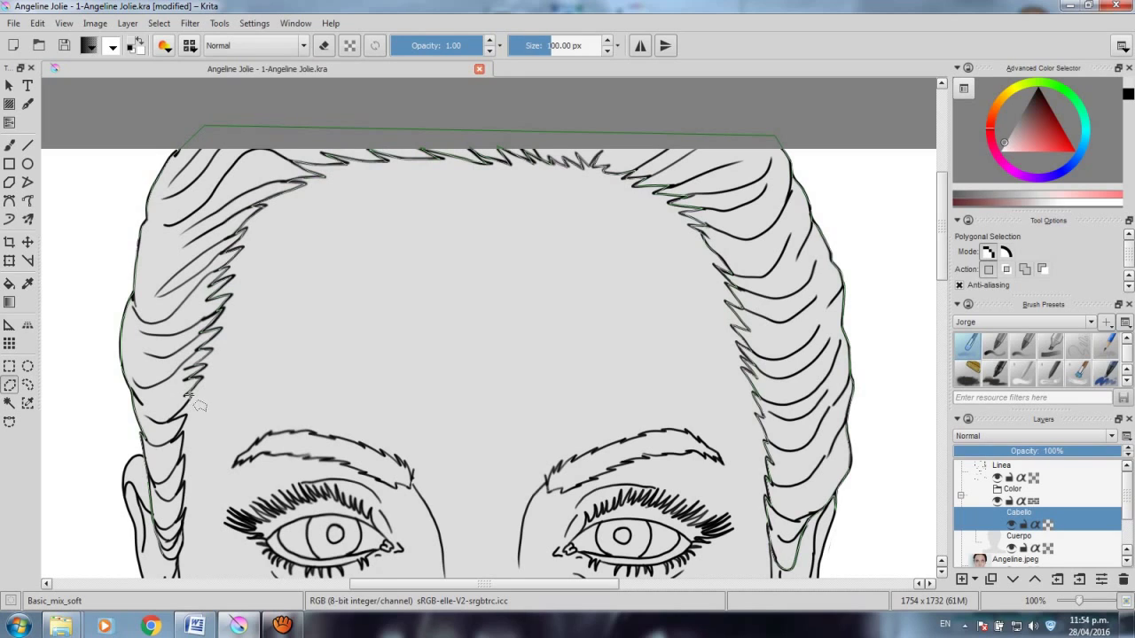
scroll(182, 404, down, 1)
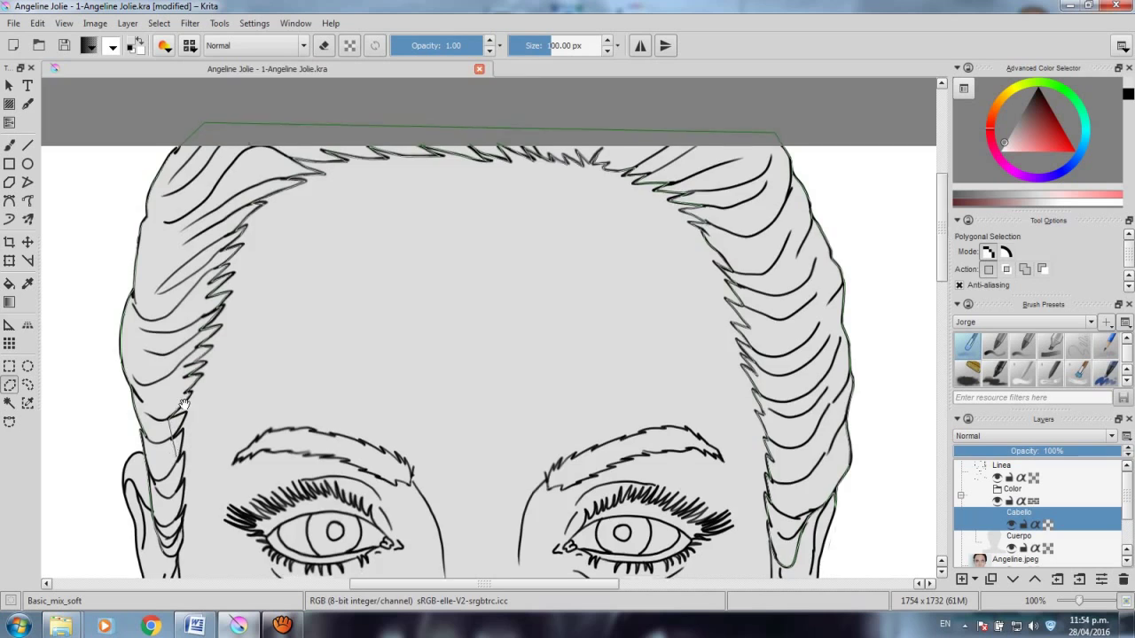
drag(182, 404, 248, 248)
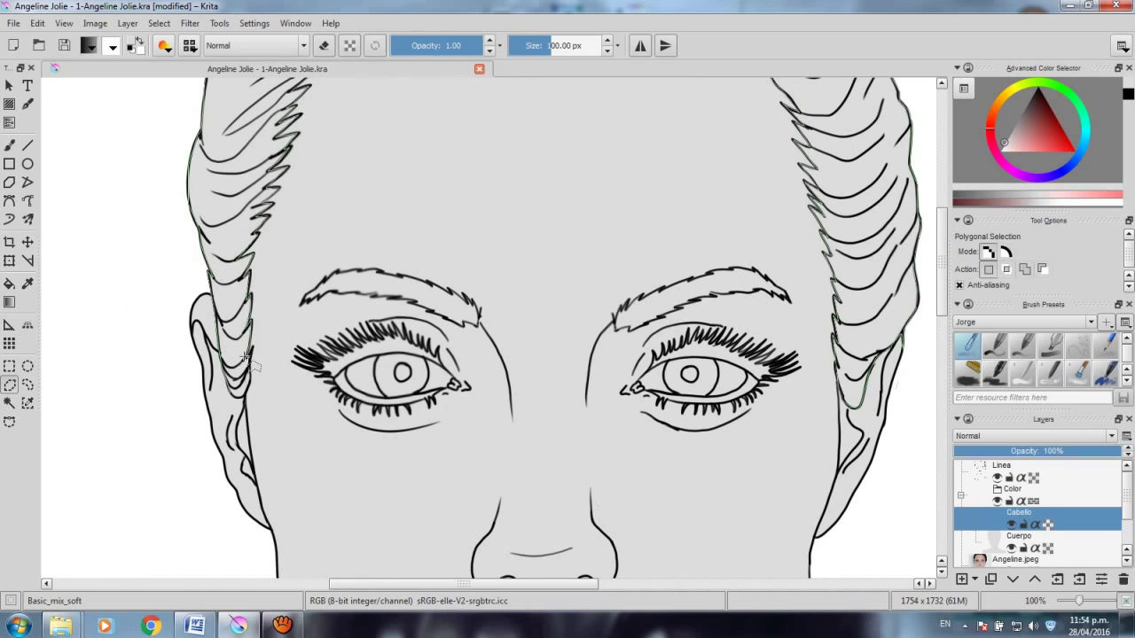
double_click(238, 403)
drag(537, 286, 431, 398)
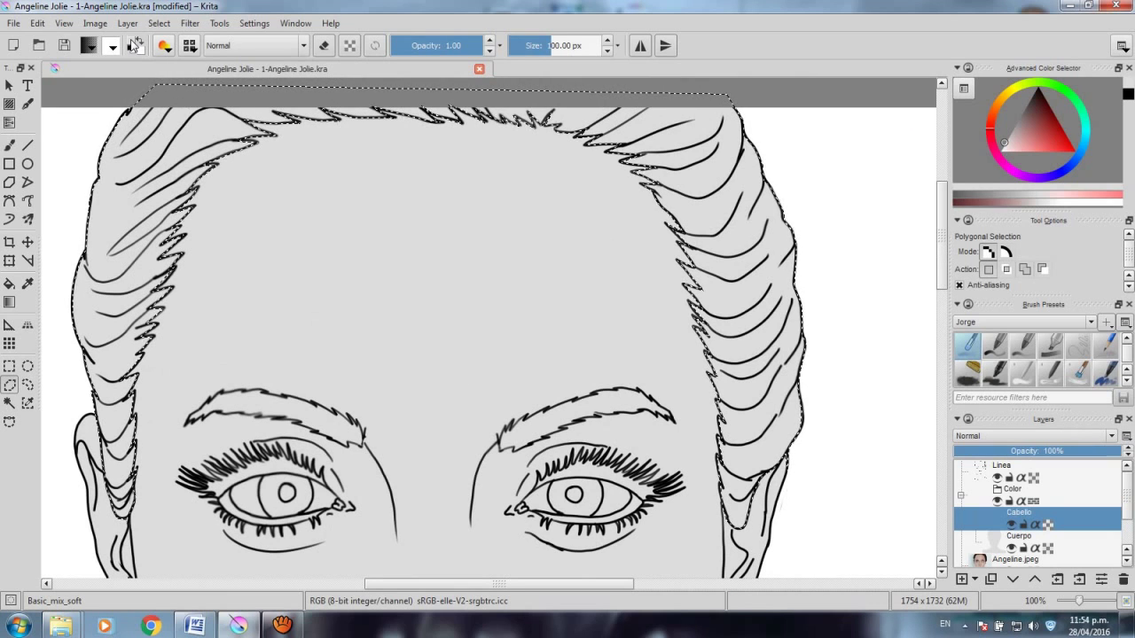
Step: Set the foreground colour to dark grey #303030
click(88, 46)
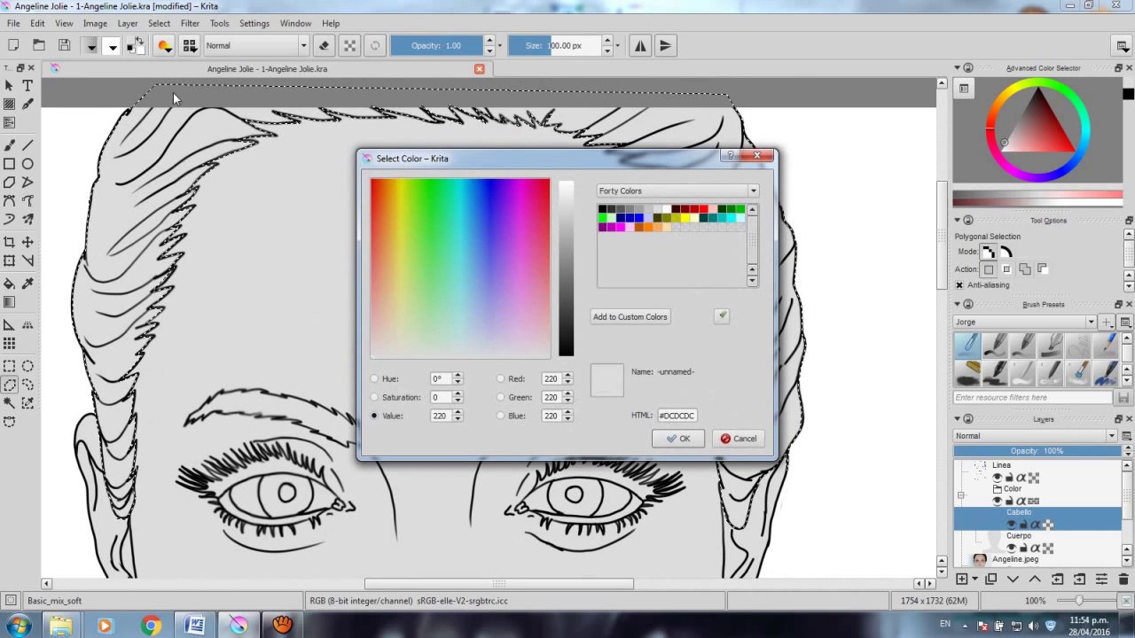
click(611, 209)
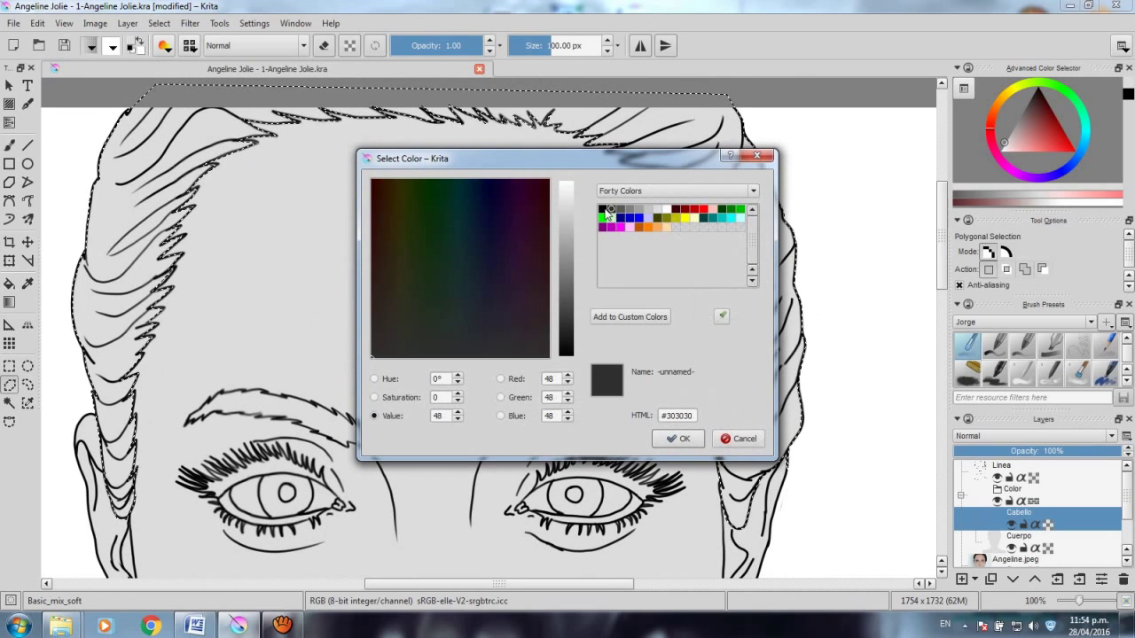
click(679, 438)
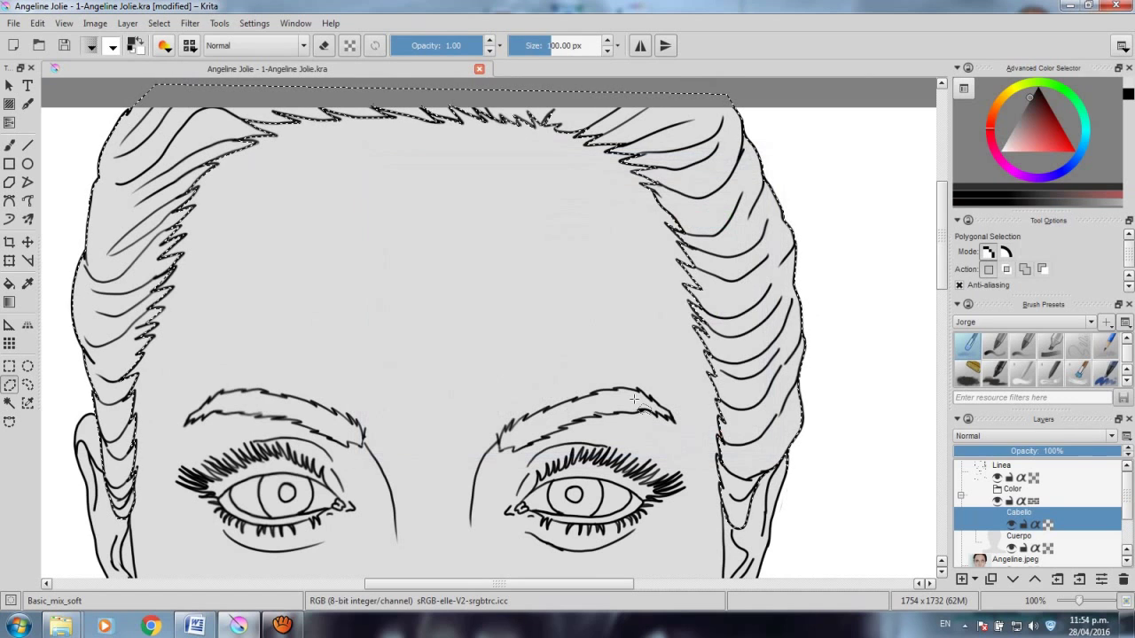
Step: Fill the hair selection with the dark grey and deselect
click(37, 23)
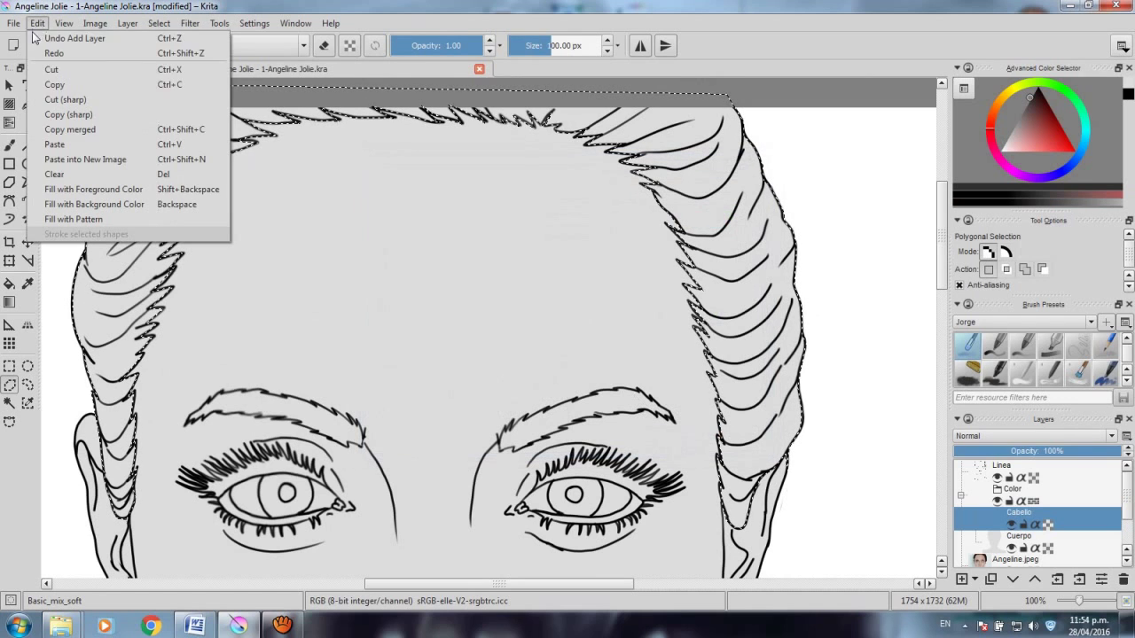
click(128, 193)
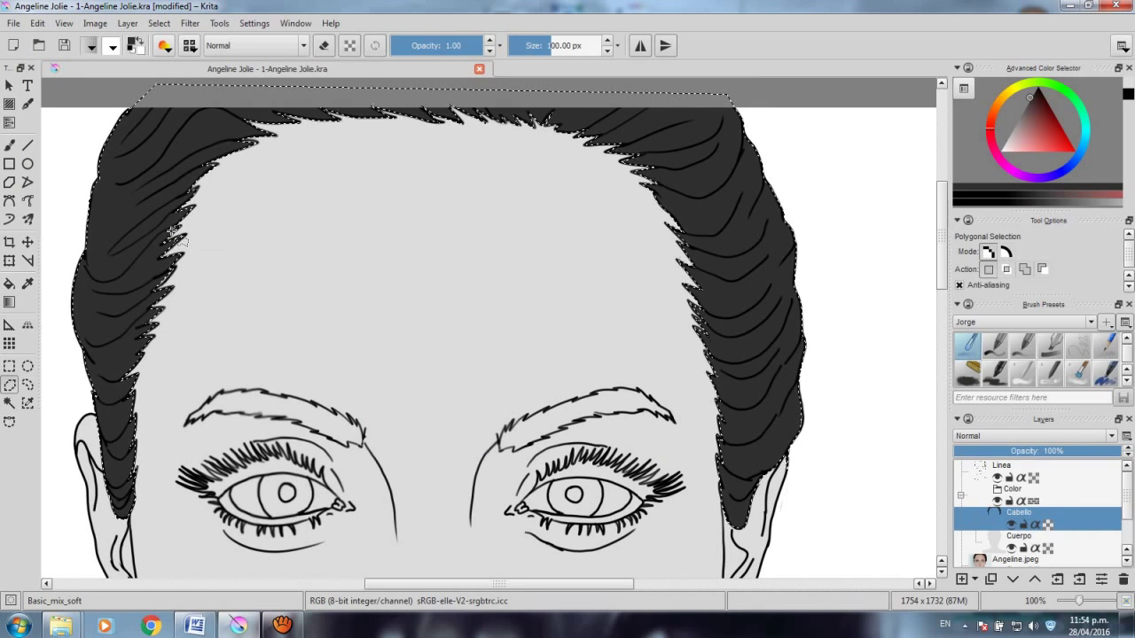
key(ctrl+shift+a)
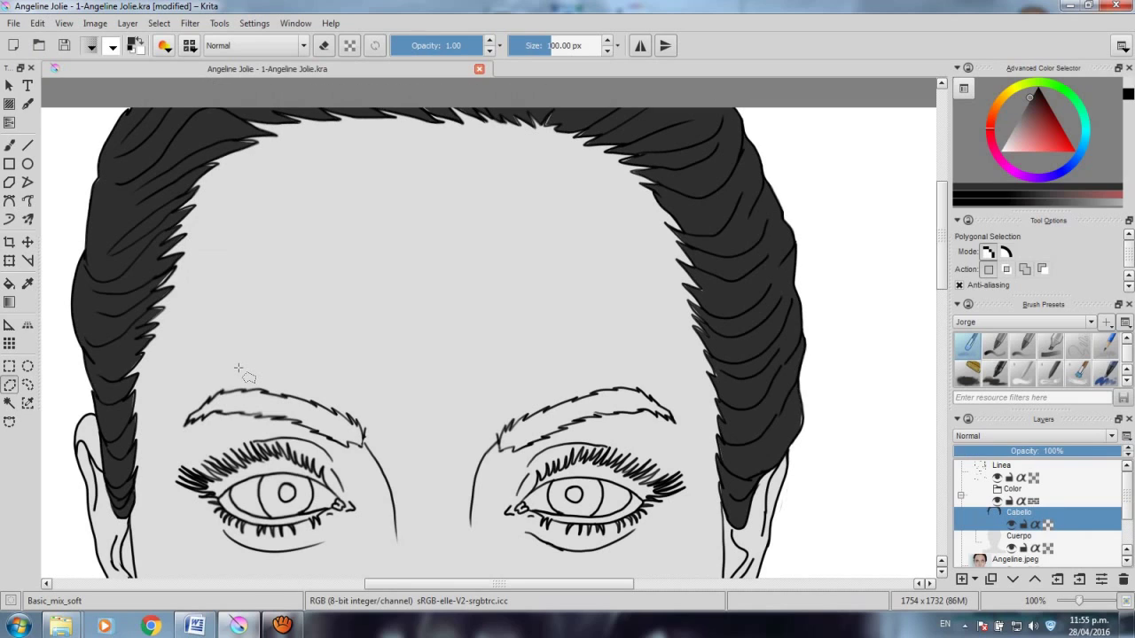
Step: Zoom in to 141% on the eyes and brows
scroll(526, 429, down, 3)
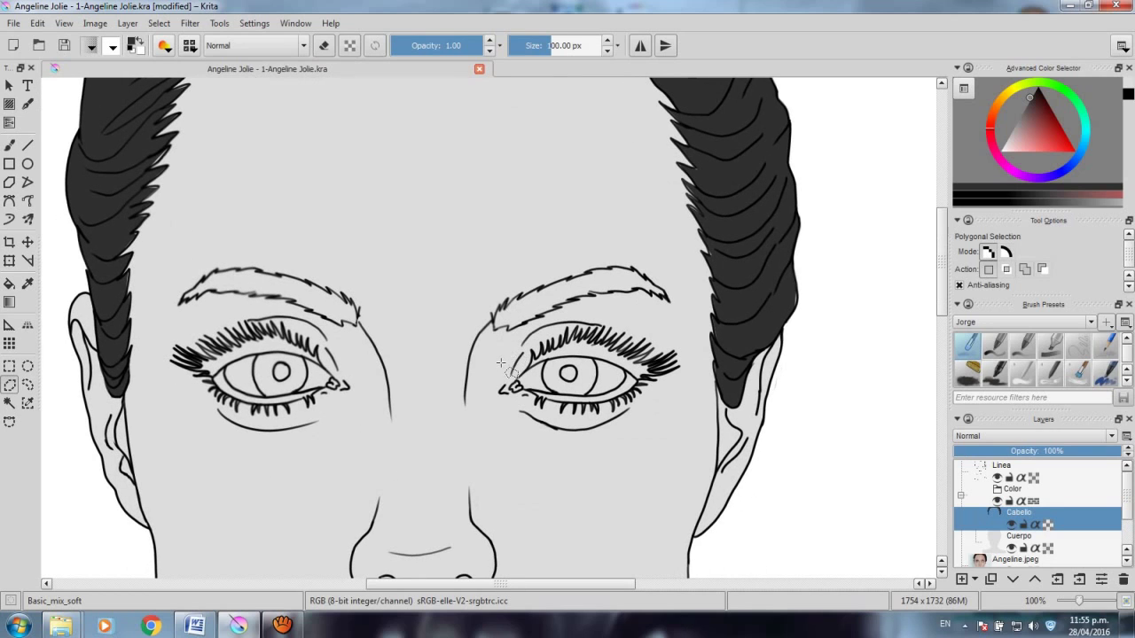
key(plus)
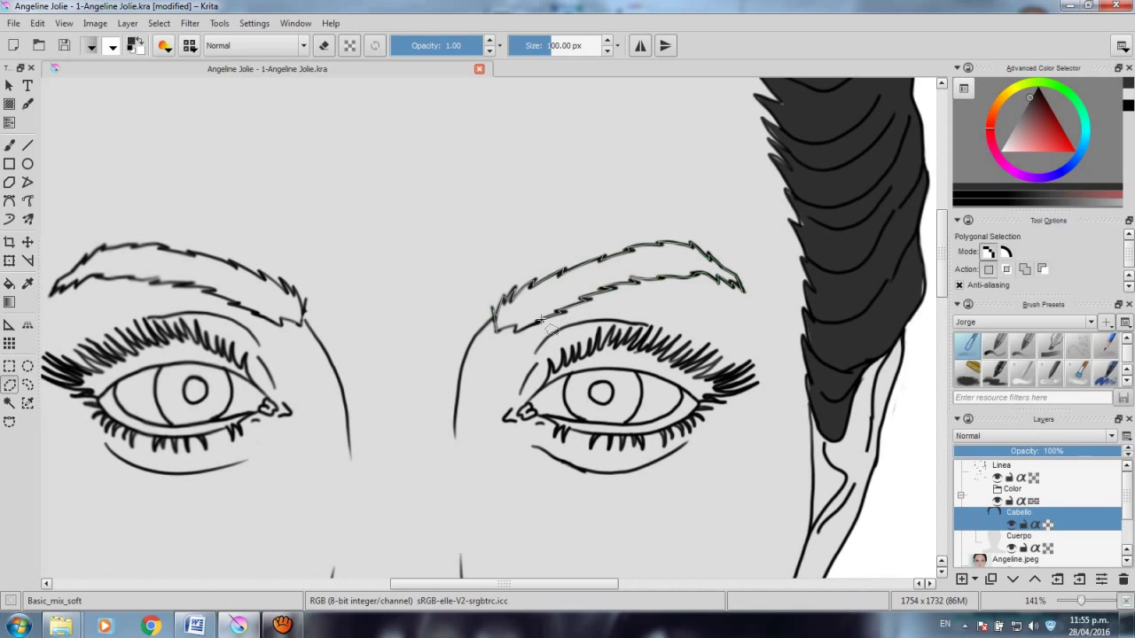
Step: Close the right eyebrow outline, then add a traced outline around the left eyebrow
click(496, 329)
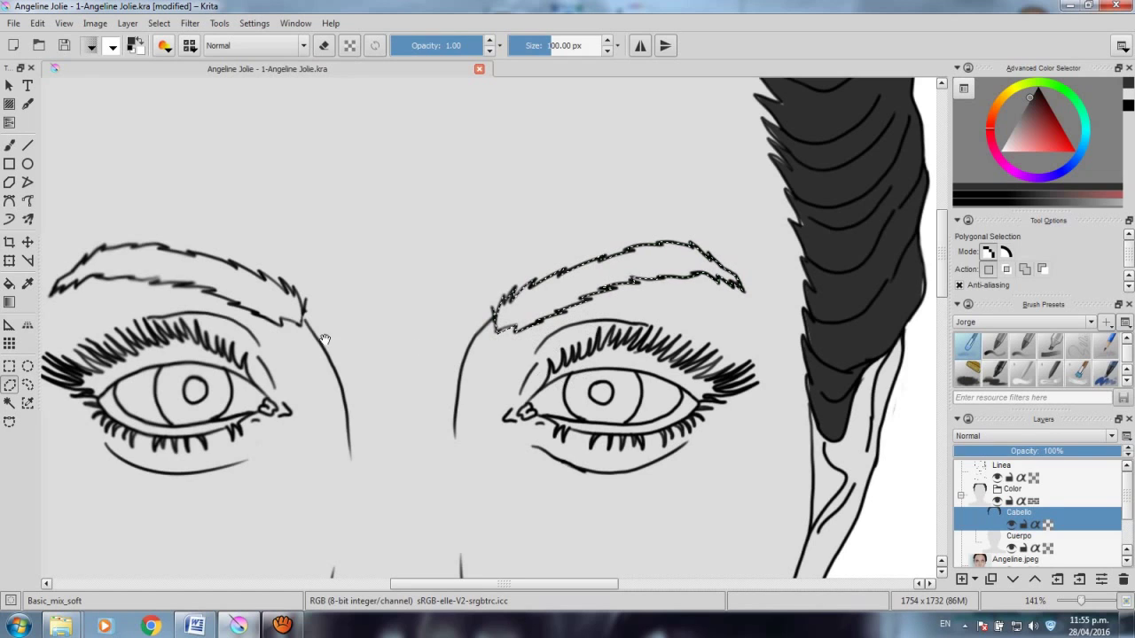
scroll(325, 340, left, 3)
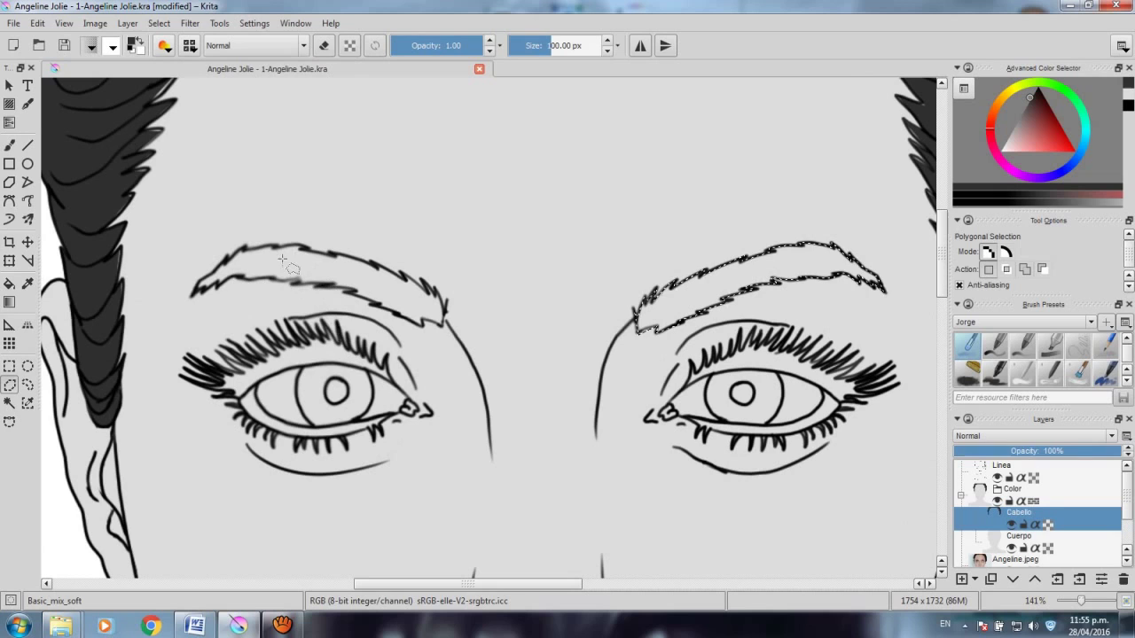
click(191, 293)
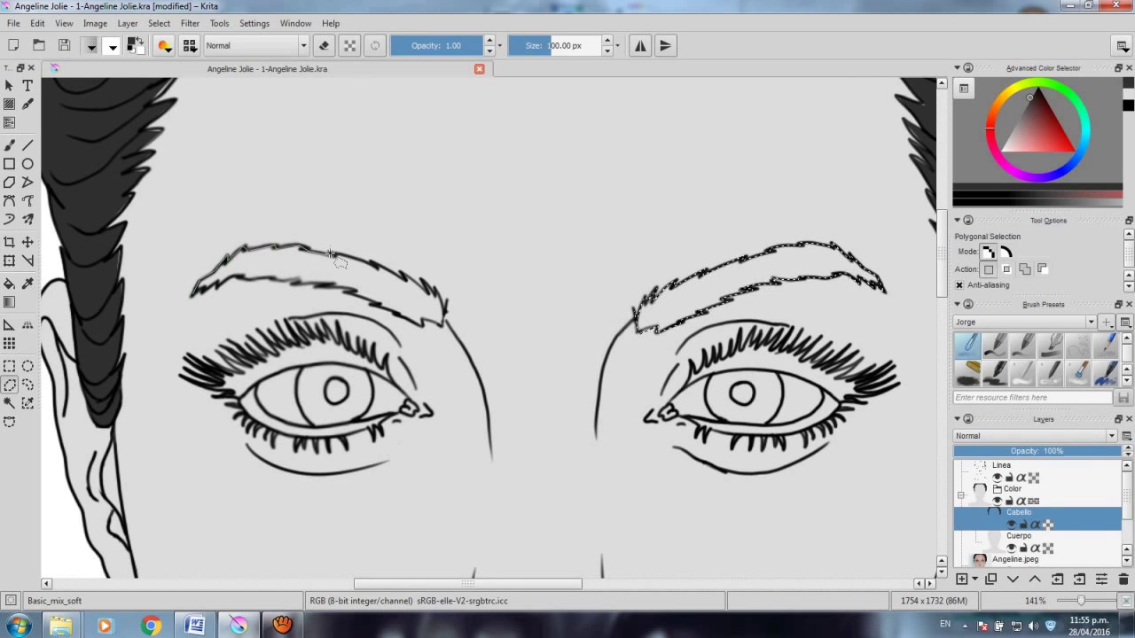
click(373, 263)
click(192, 294)
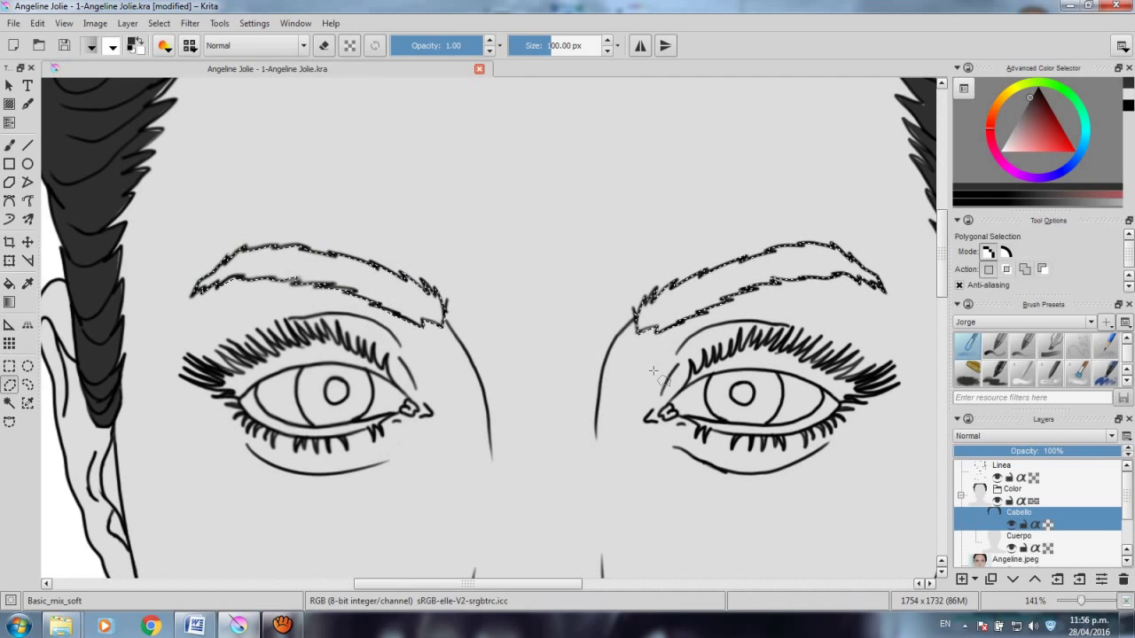
drag(646, 360, 499, 376)
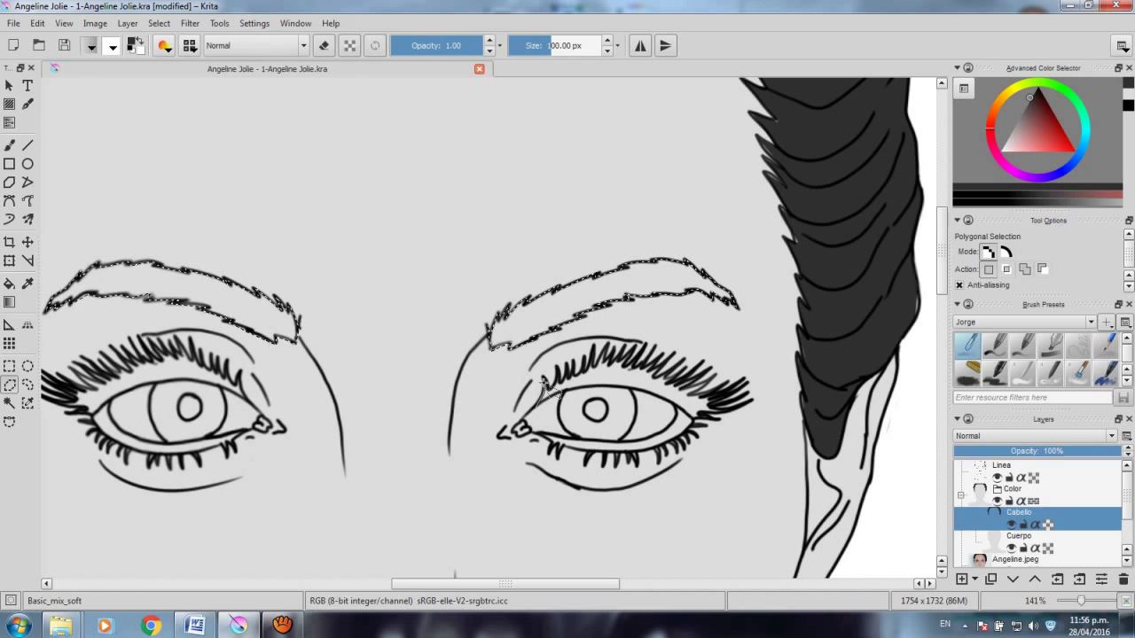
Step: Start tracing the right eye's upper lash zigzag from the inner corner
click(542, 379)
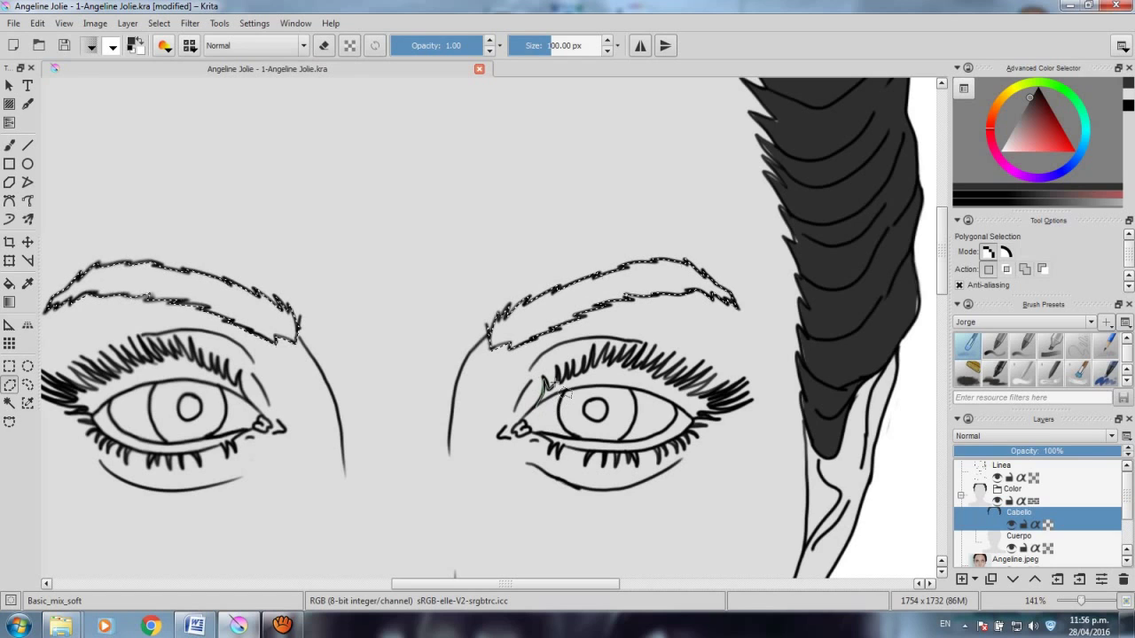
click(566, 372)
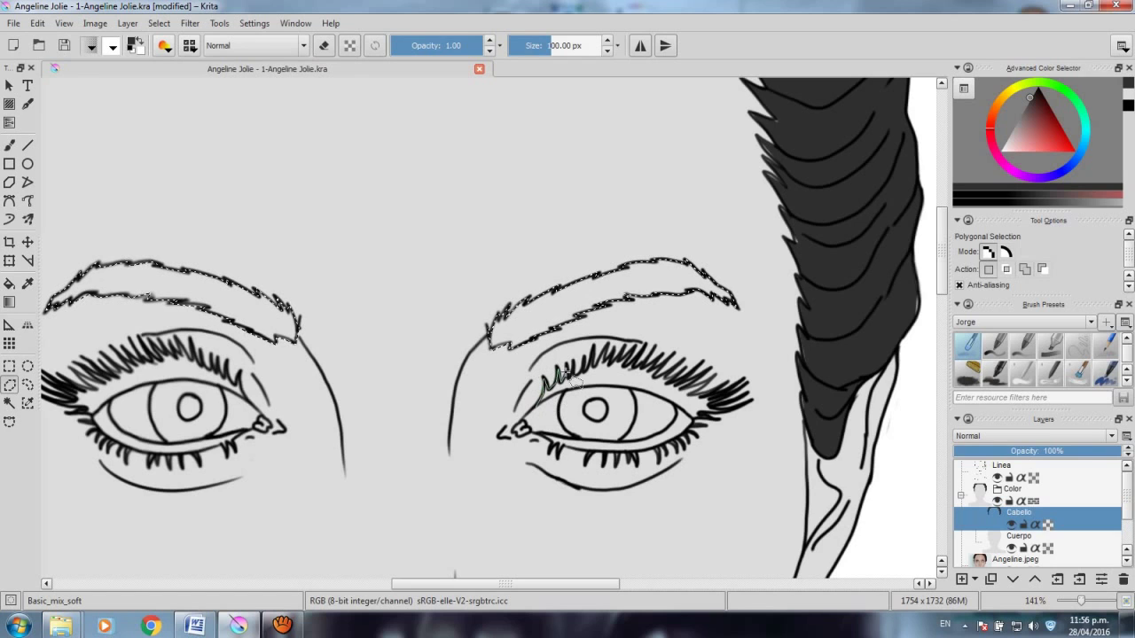
click(576, 363)
click(583, 372)
click(590, 353)
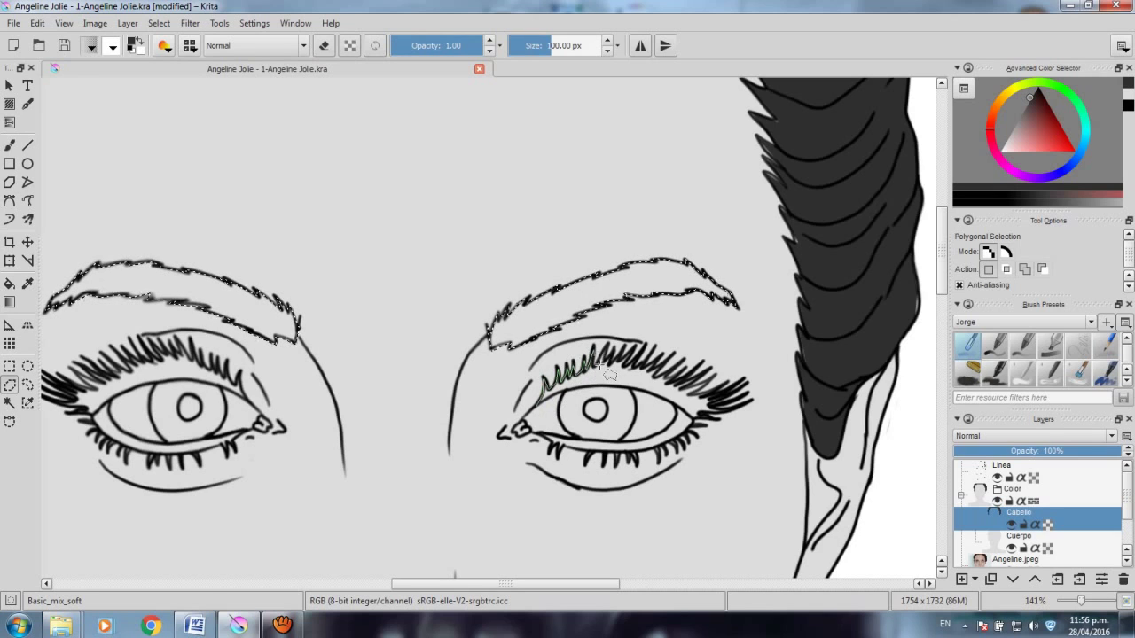
click(601, 355)
click(614, 365)
Step: Finish and close the lash outline, then undo it because it replaced the eyebrows
click(626, 352)
click(640, 360)
click(654, 361)
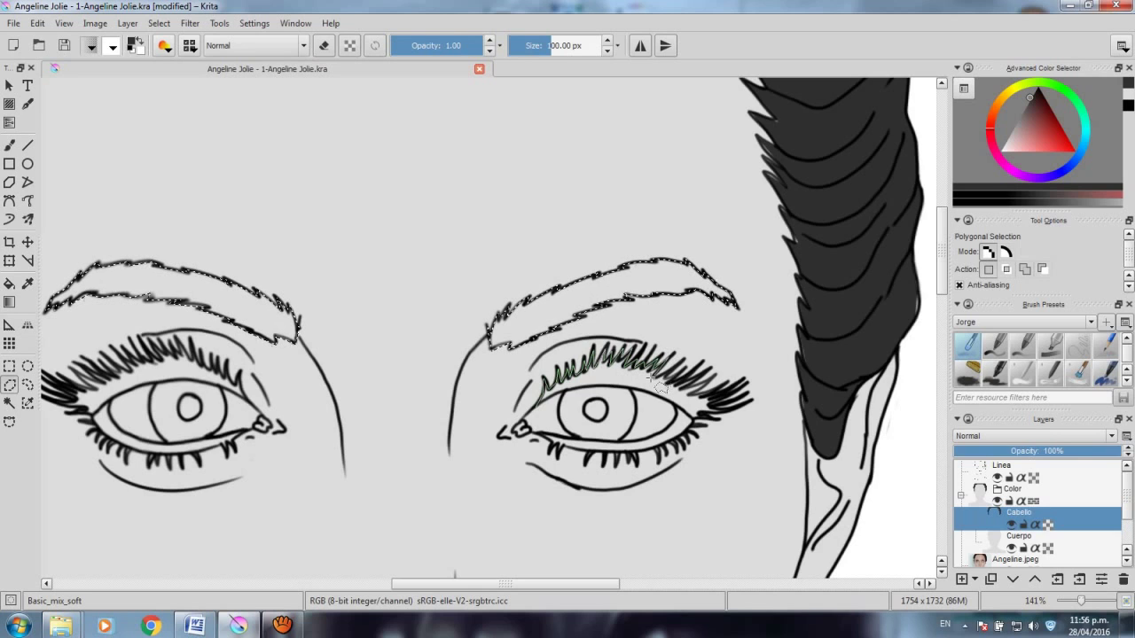
click(669, 379)
click(747, 395)
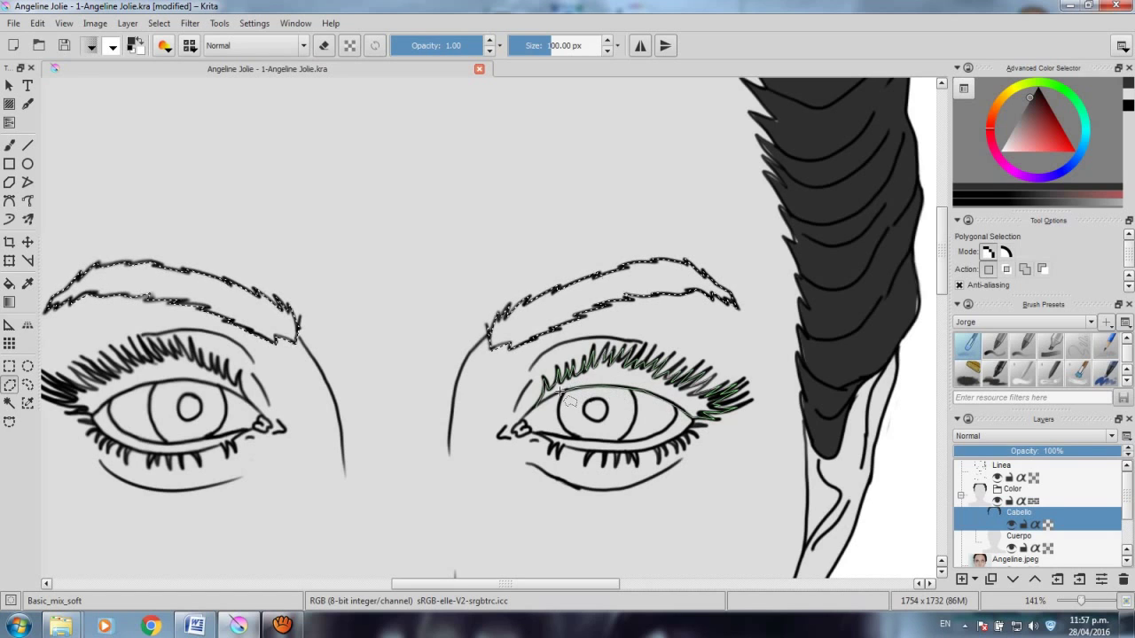
double_click(536, 409)
key(ctrl+z)
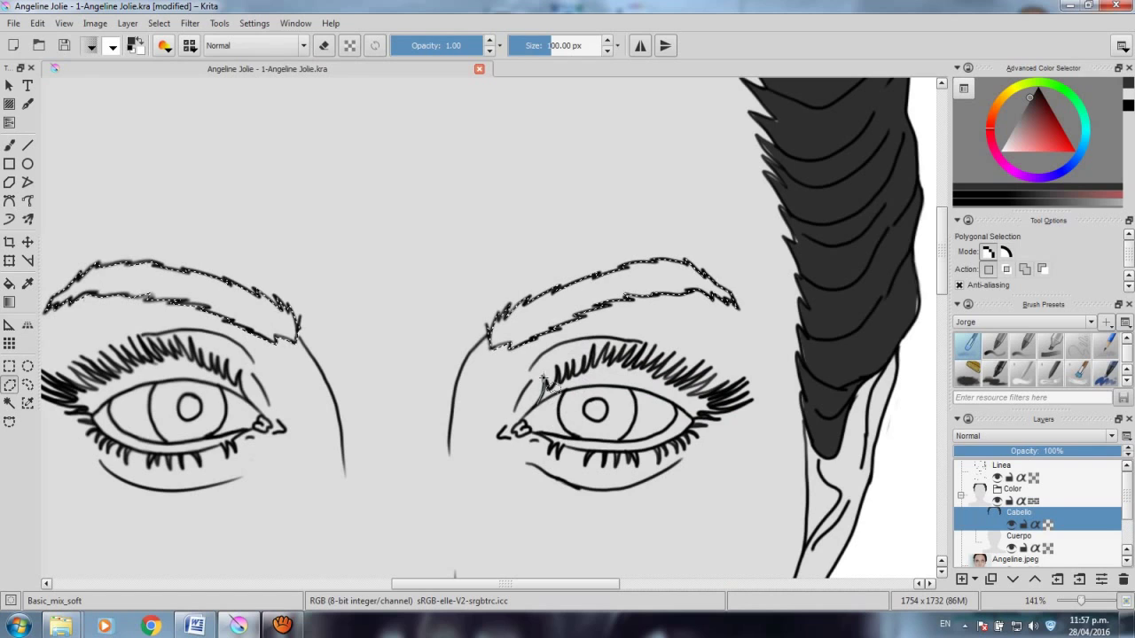
Step: Retrace the right eye's upper lashes and add them to the eyebrow selection
click(544, 382)
click(560, 377)
click(577, 367)
click(587, 364)
click(594, 358)
click(600, 355)
click(618, 359)
click(638, 351)
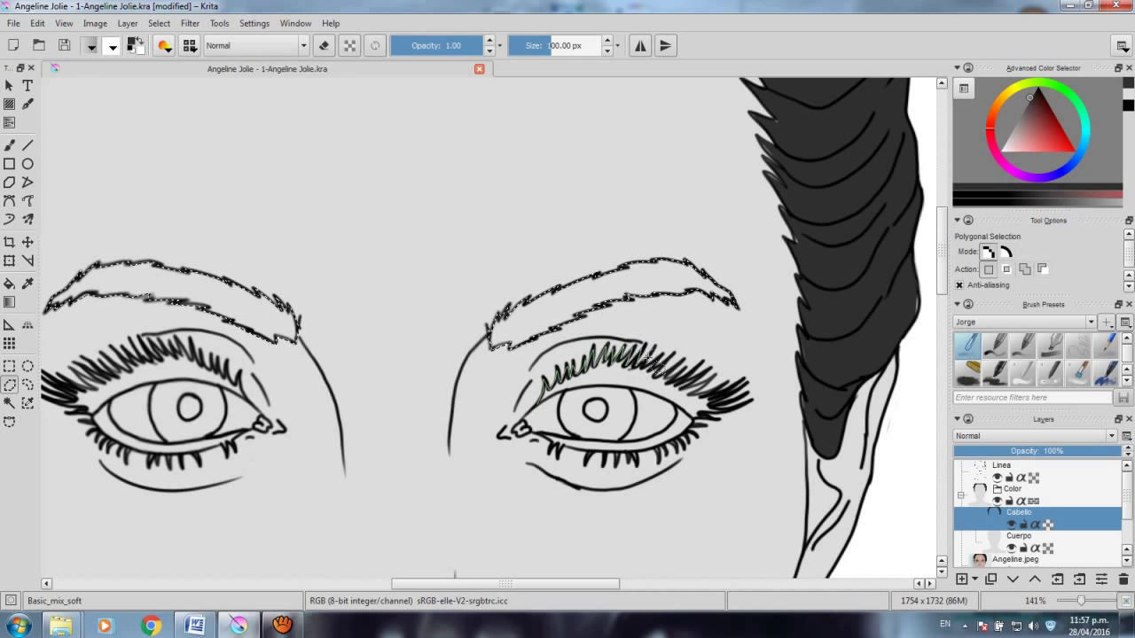
click(660, 363)
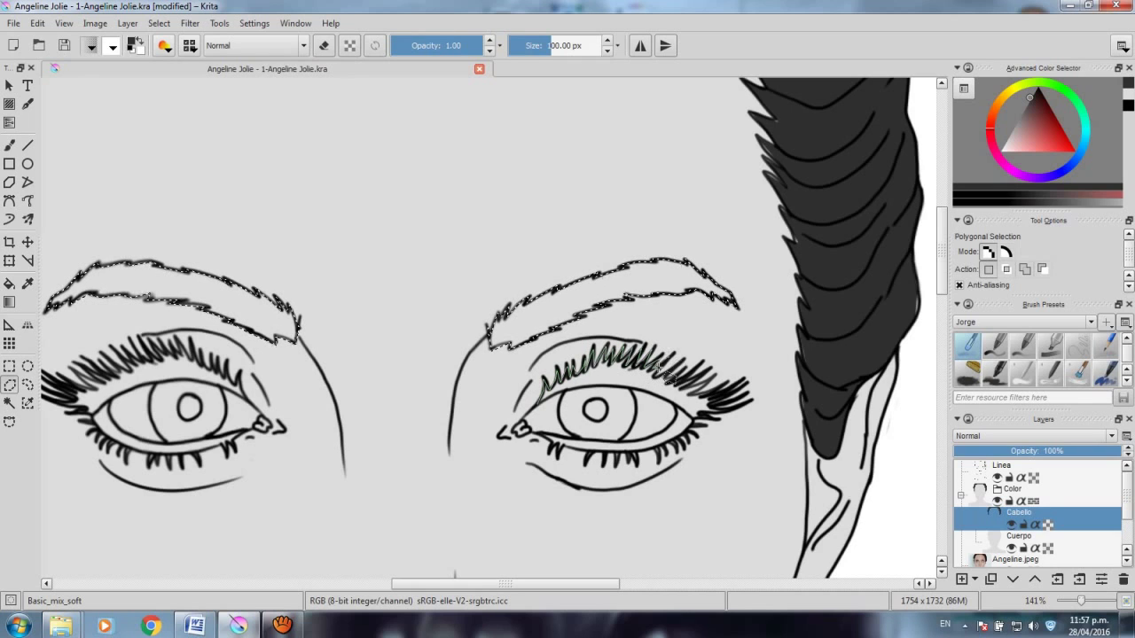
click(685, 380)
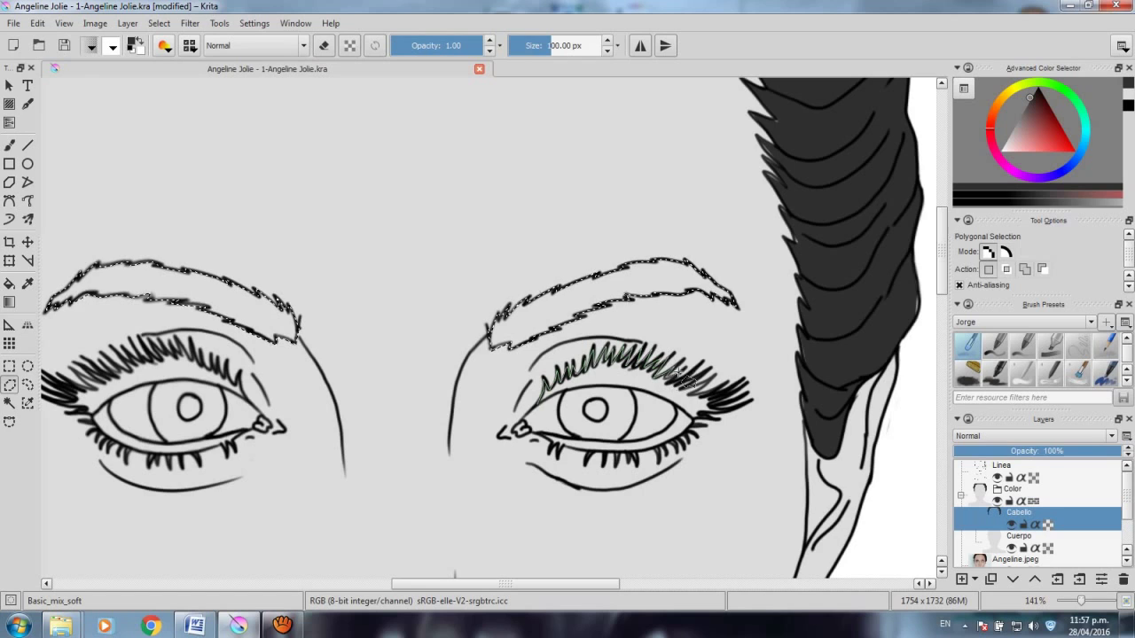
click(710, 381)
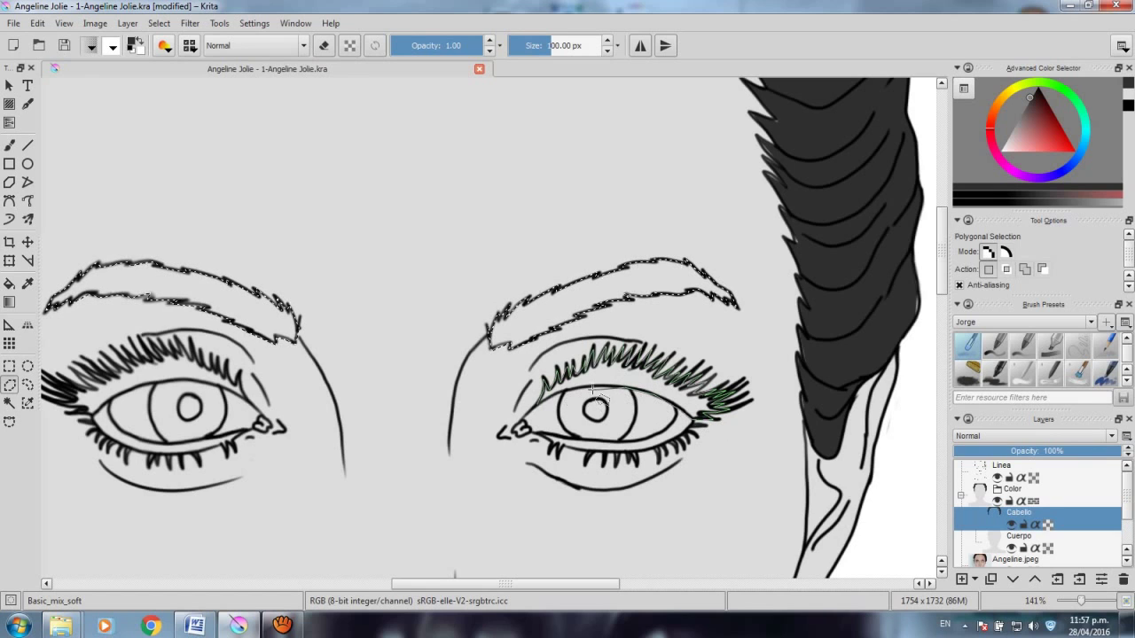
double_click(545, 401)
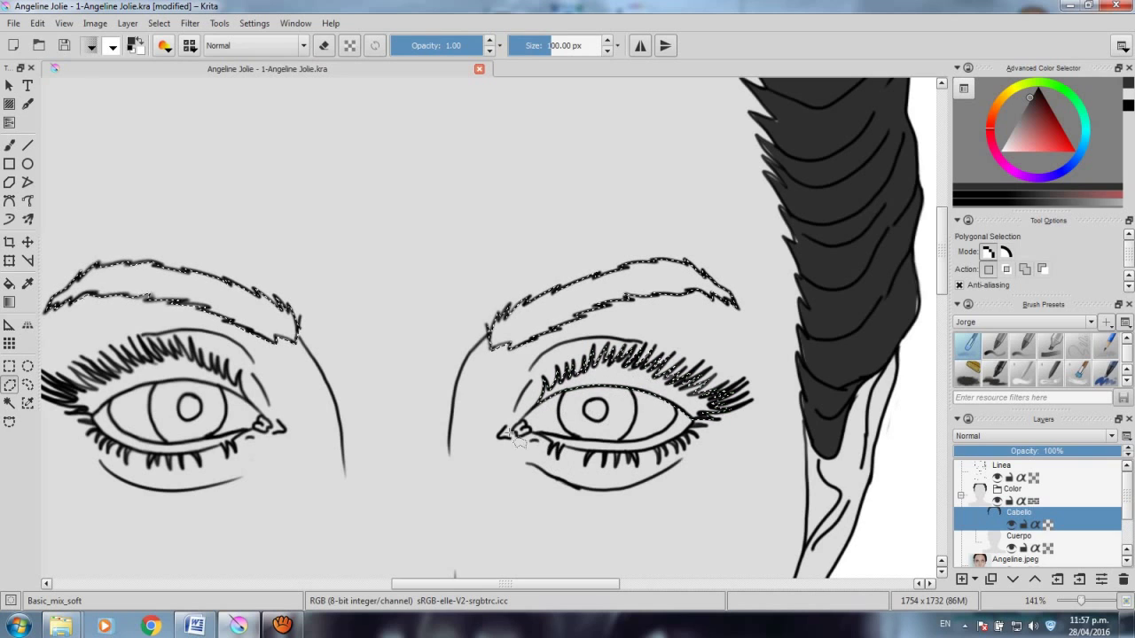
Step: Add an outline around the left eye's upper lashes to the selection
scroll(307, 357, left, 4)
scroll(297, 390, left, 1)
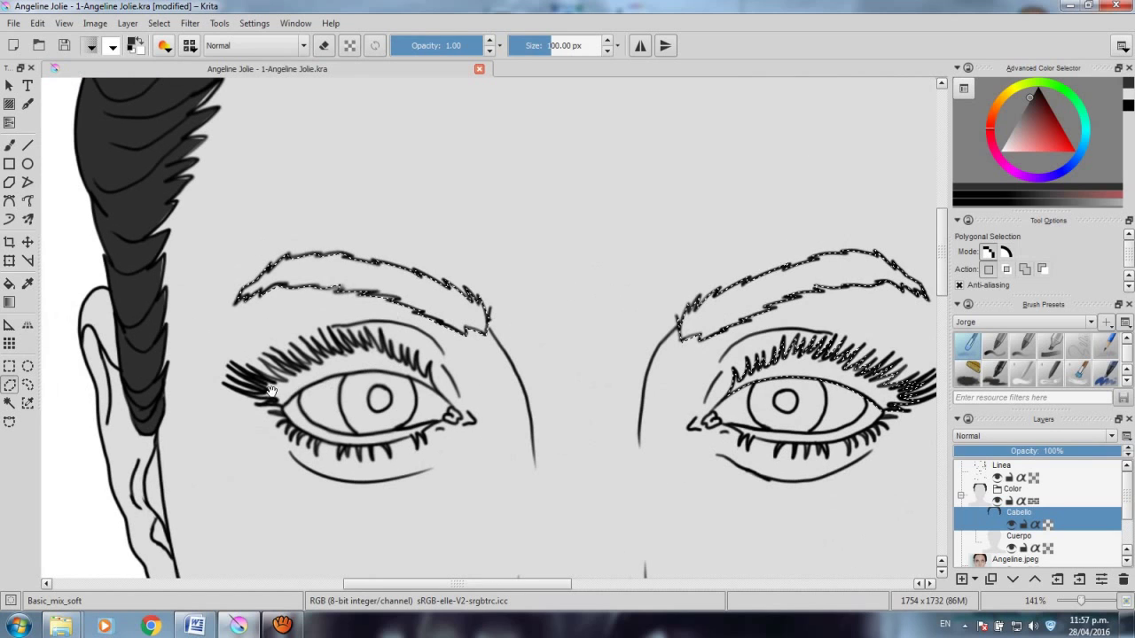
click(275, 405)
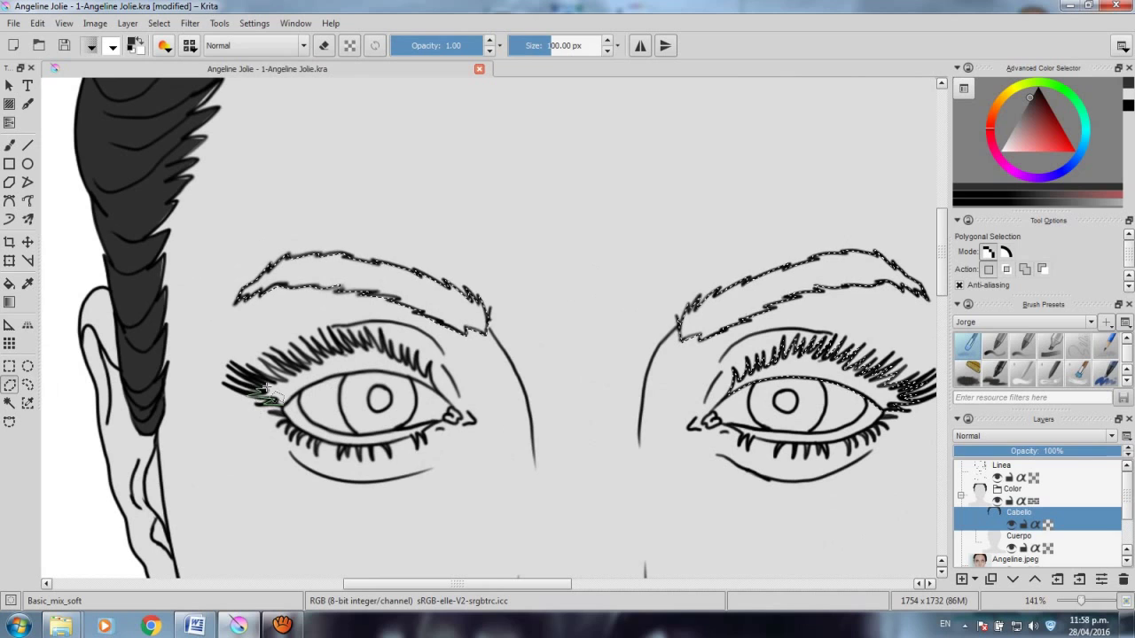
click(242, 377)
click(270, 395)
click(275, 398)
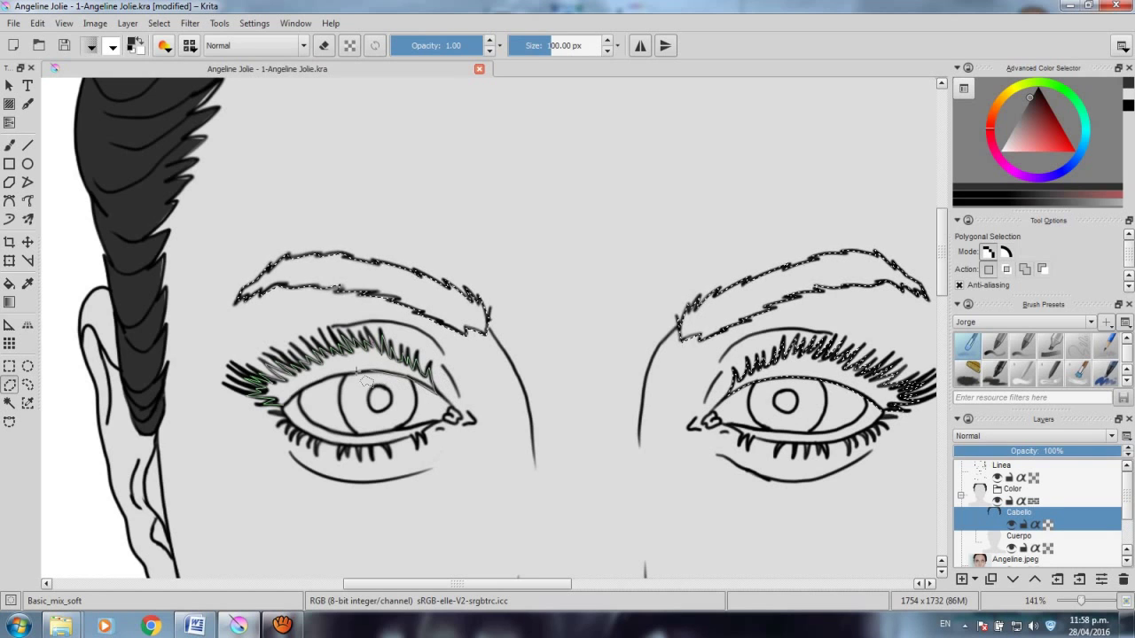
click(282, 403)
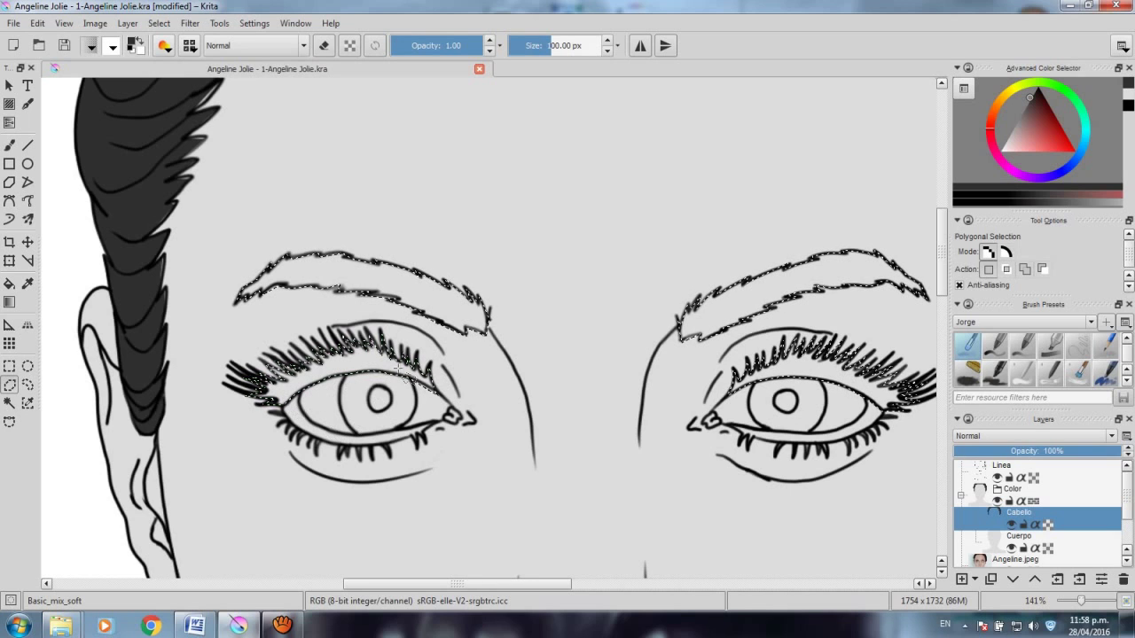
Step: Fill the brow and lash selection with the dark grey, then fit the page in view
click(37, 23)
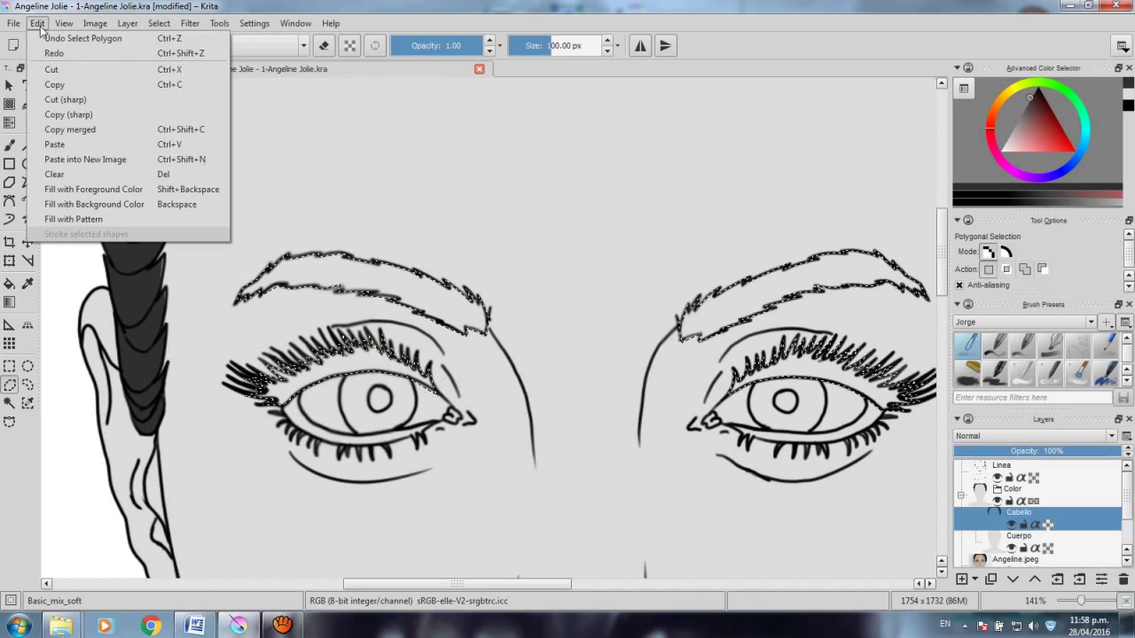
click(108, 191)
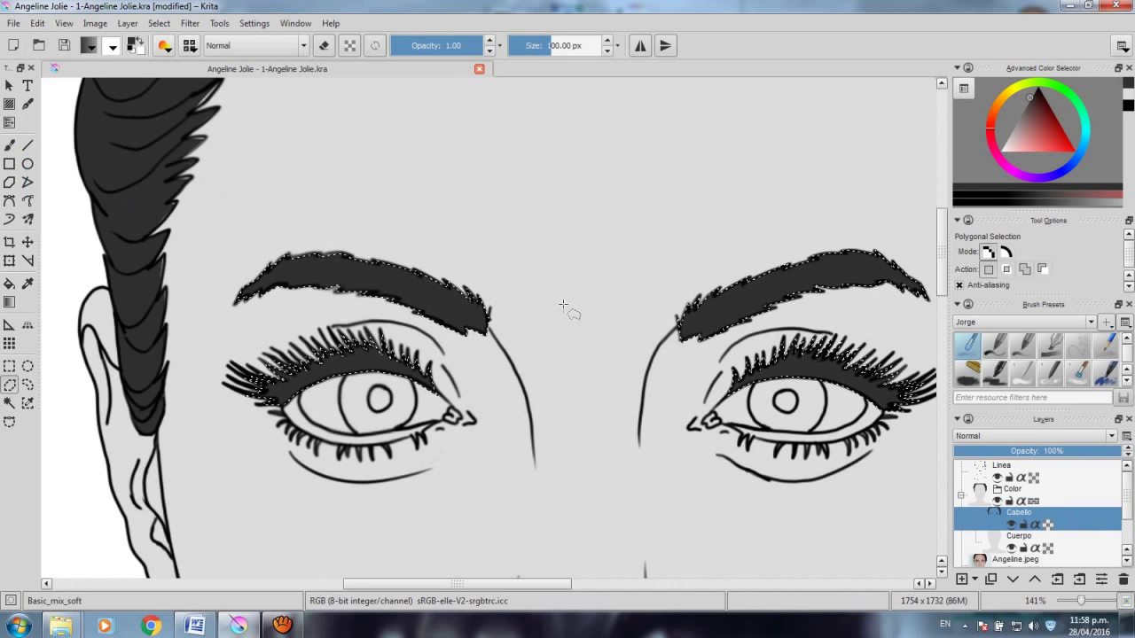
drag(570, 310, 461, 369)
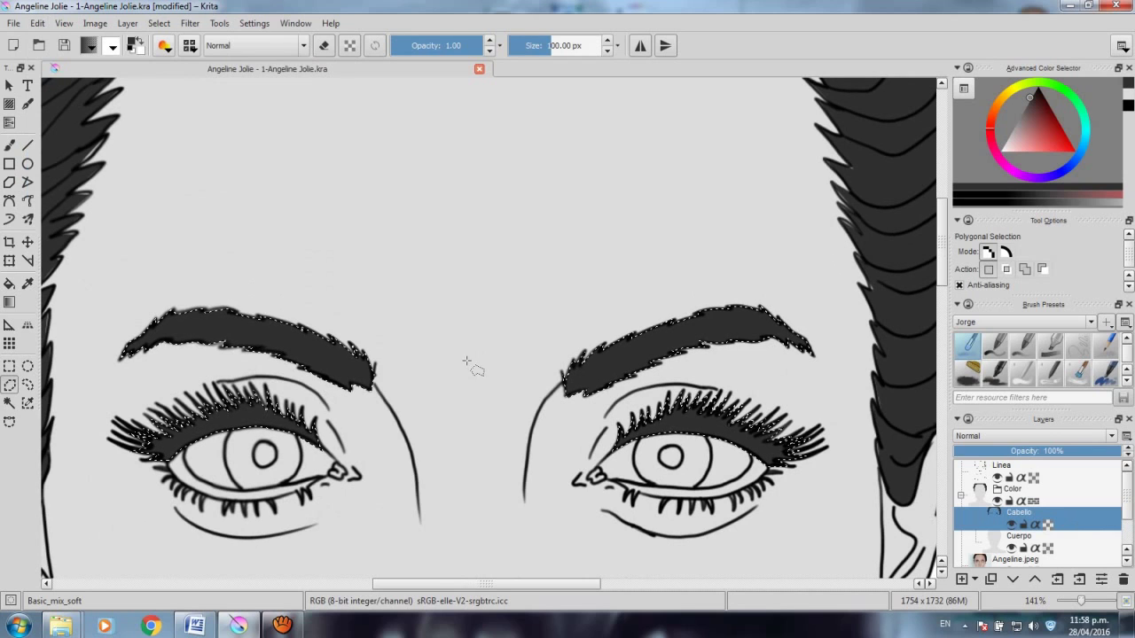
key(2)
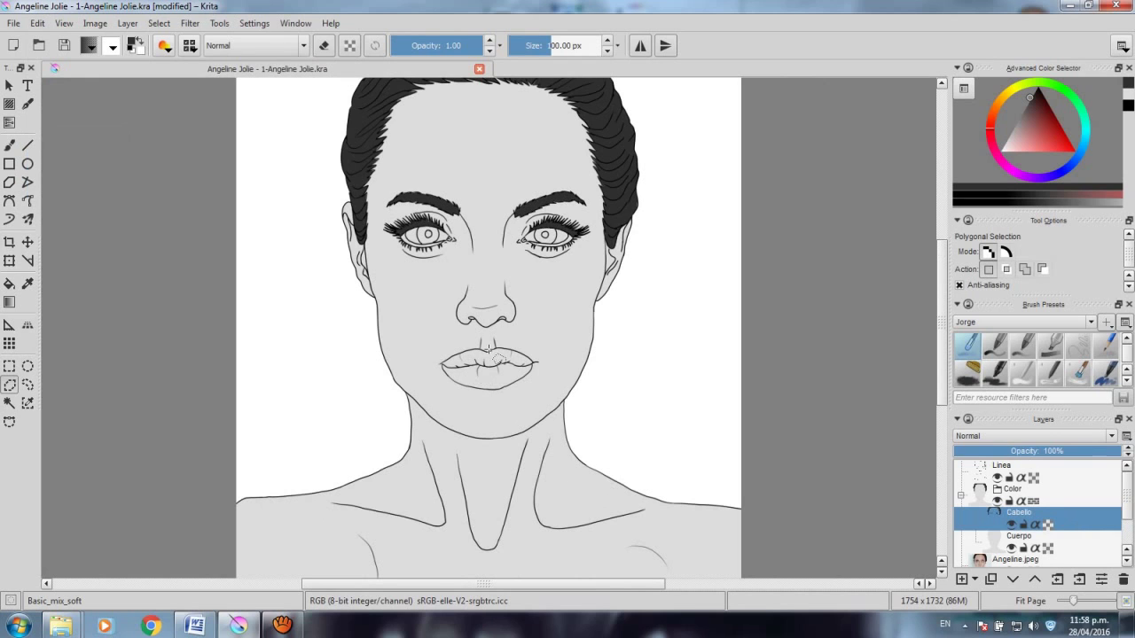
drag(499, 221, 528, 250)
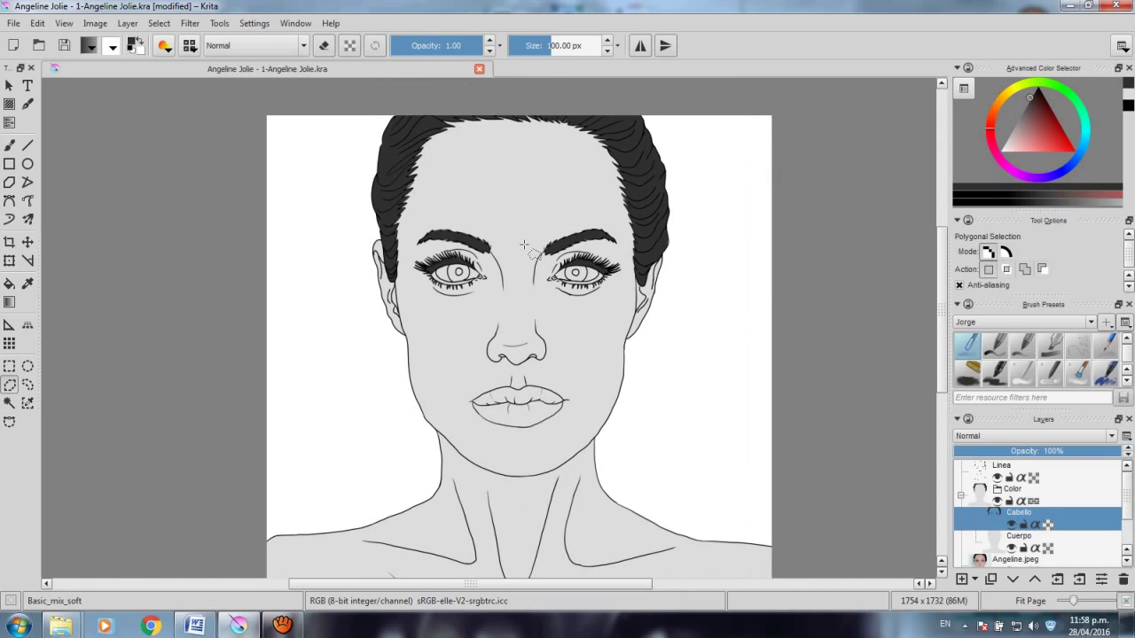
Step: Add a new layer above Cabello and name it Labios
click(962, 579)
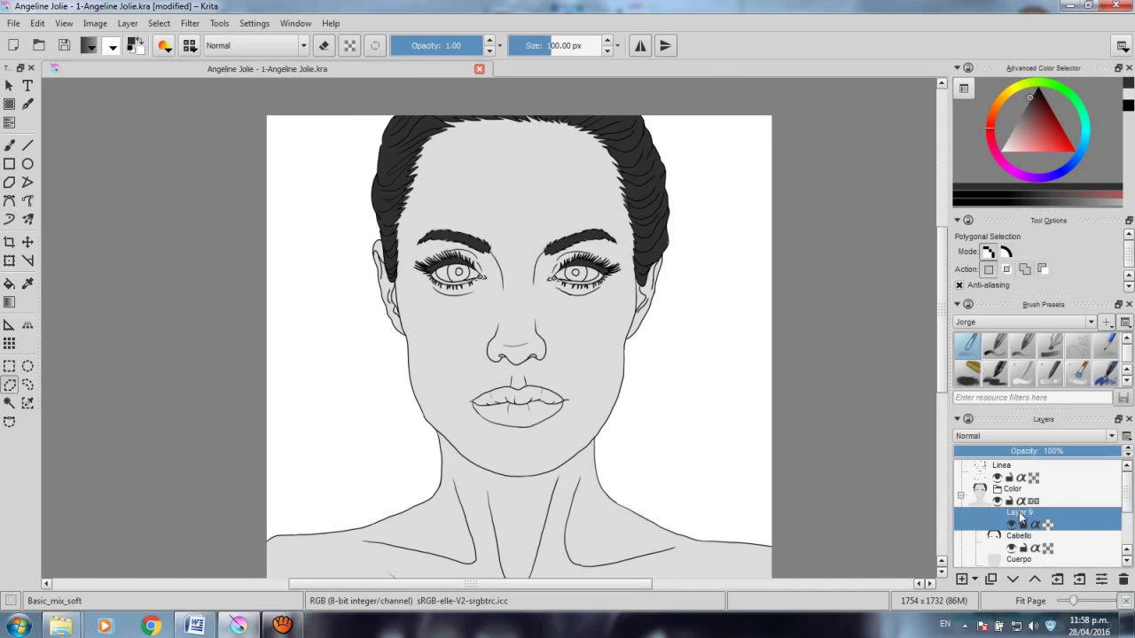
double_click(1019, 514)
key(Caps_Lock)
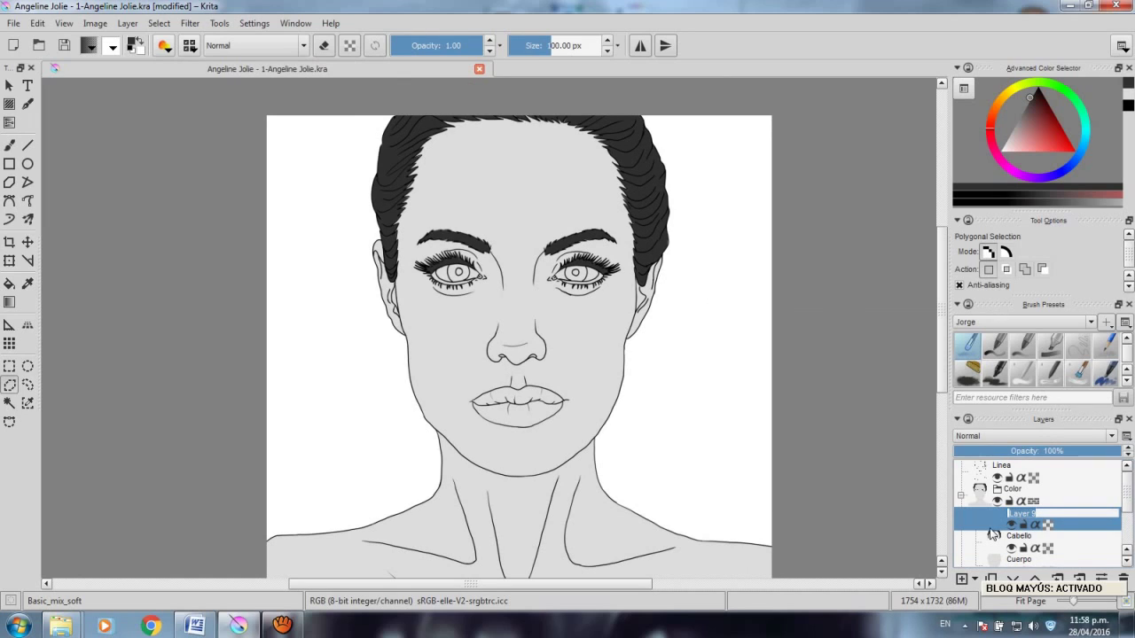
text(L)
key(Caps_Lock)
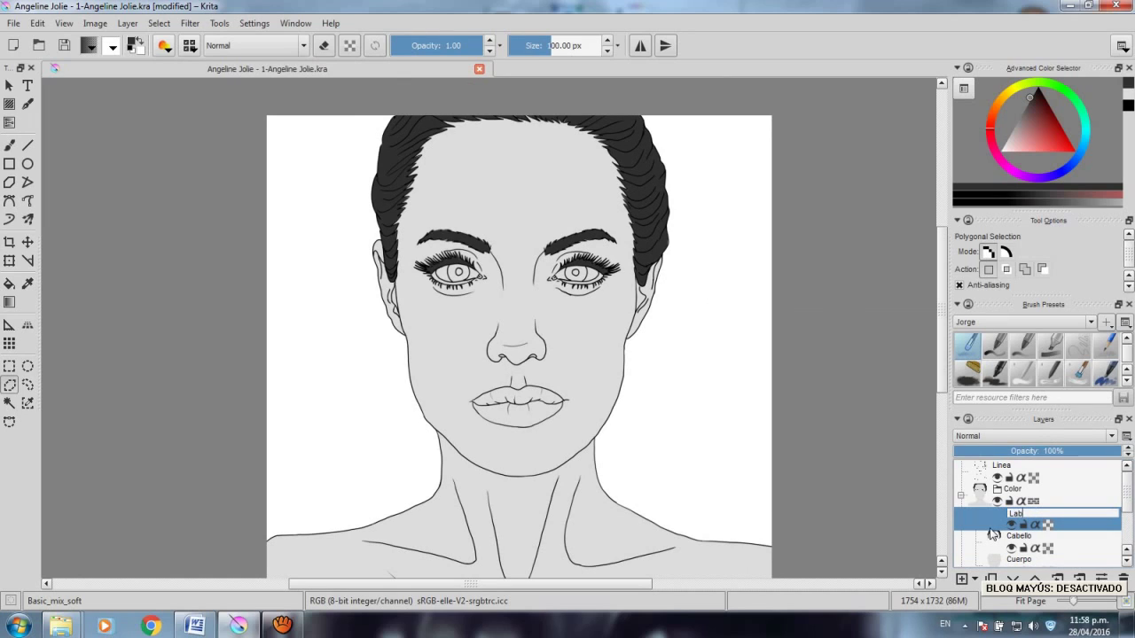
key(Return)
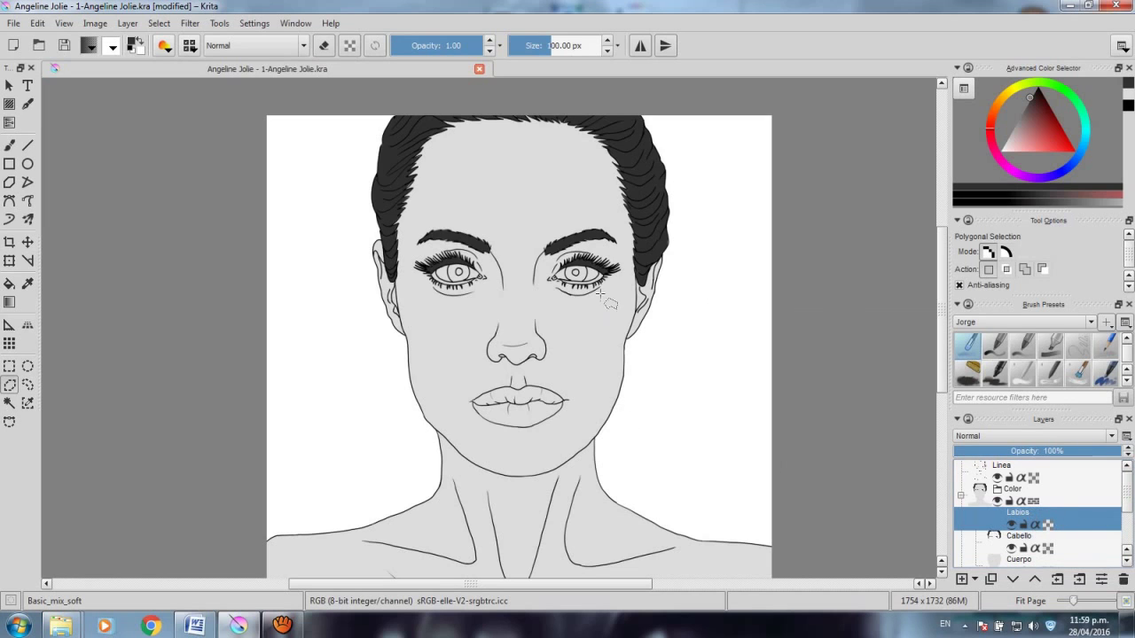
Step: Trace the upper lip outline from the left corner to the right corner
scroll(612, 306, up, 2)
scroll(611, 319, up, 2)
scroll(594, 341, up, 2)
scroll(592, 350, down, 1)
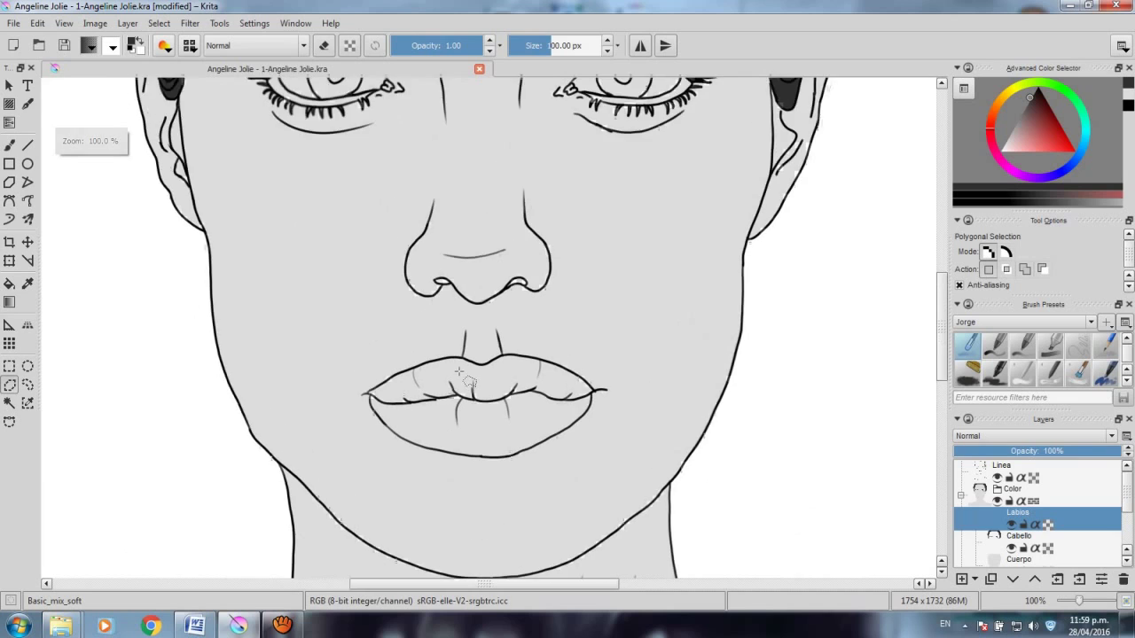
scroll(501, 359, up, 3)
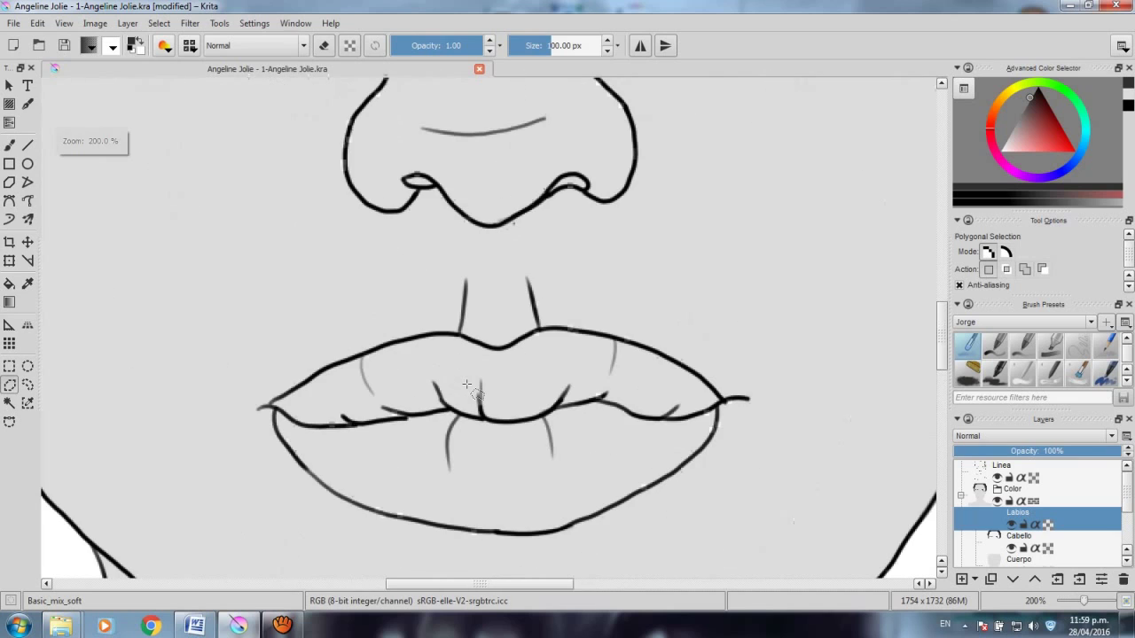
click(269, 405)
click(319, 372)
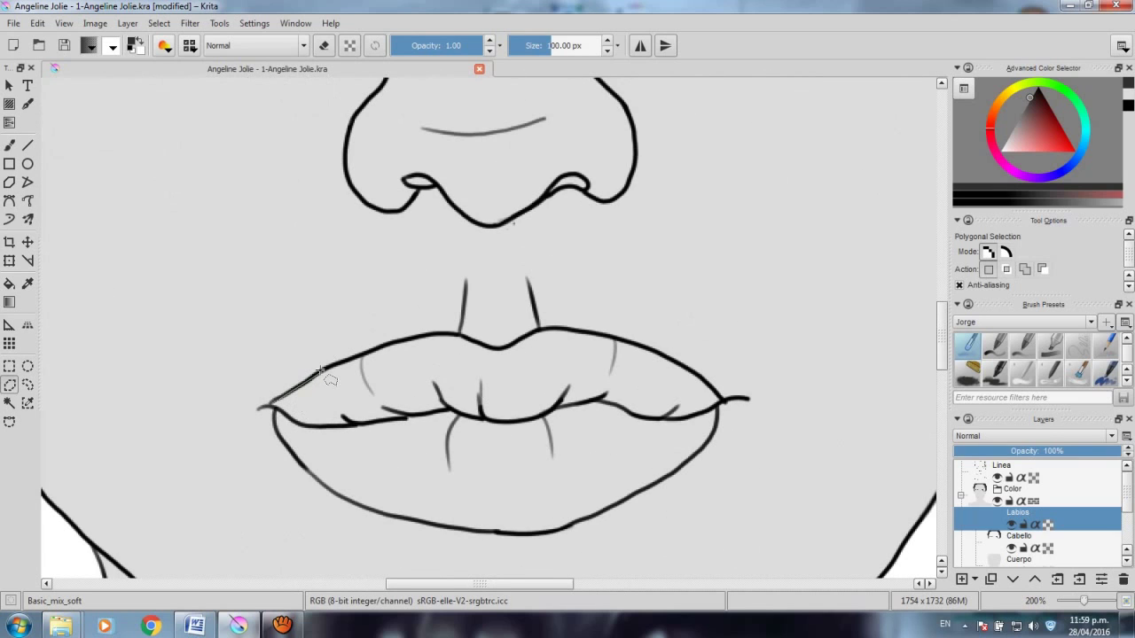
click(461, 334)
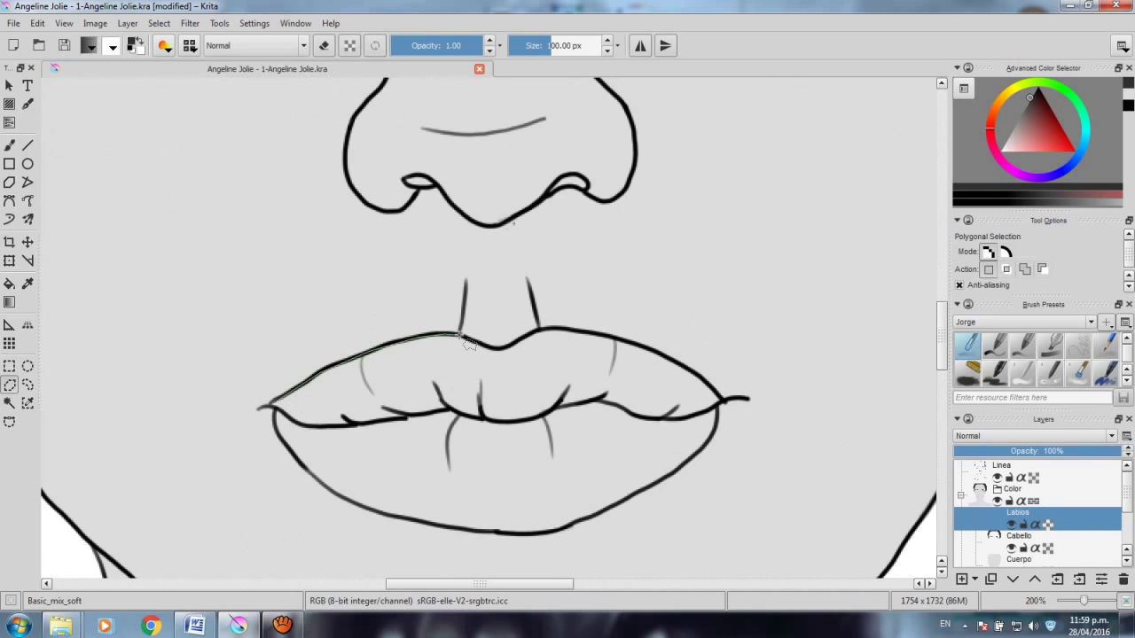
click(503, 347)
click(541, 328)
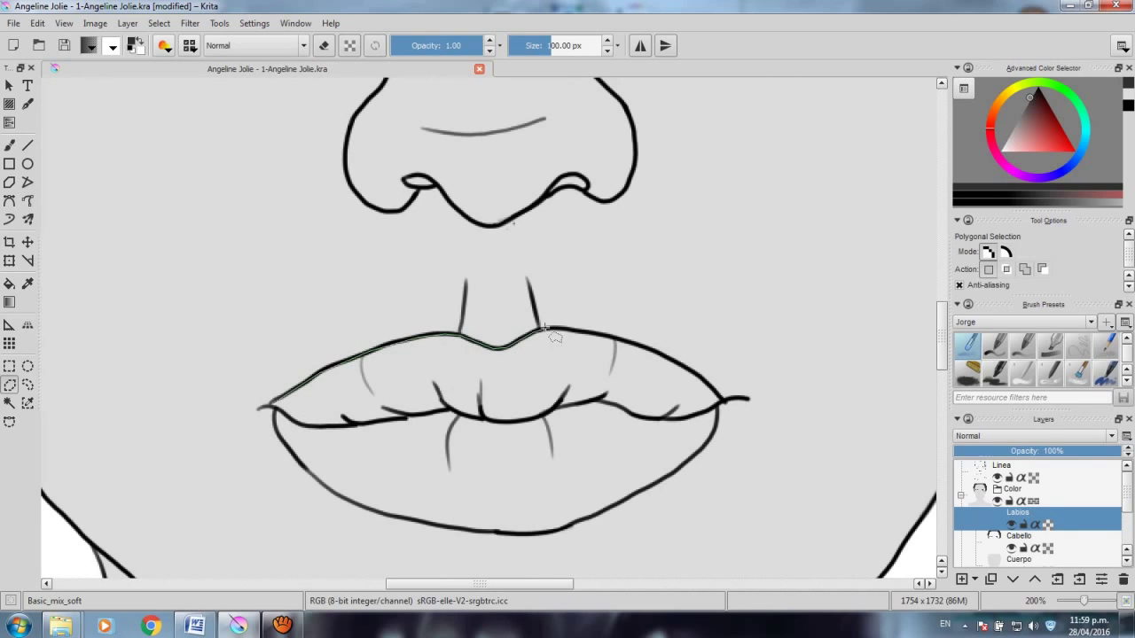
click(604, 336)
click(720, 402)
Step: Trace along the lower lip back to the left corner and close the selection
click(671, 475)
click(631, 499)
click(595, 516)
click(566, 526)
click(496, 532)
click(422, 521)
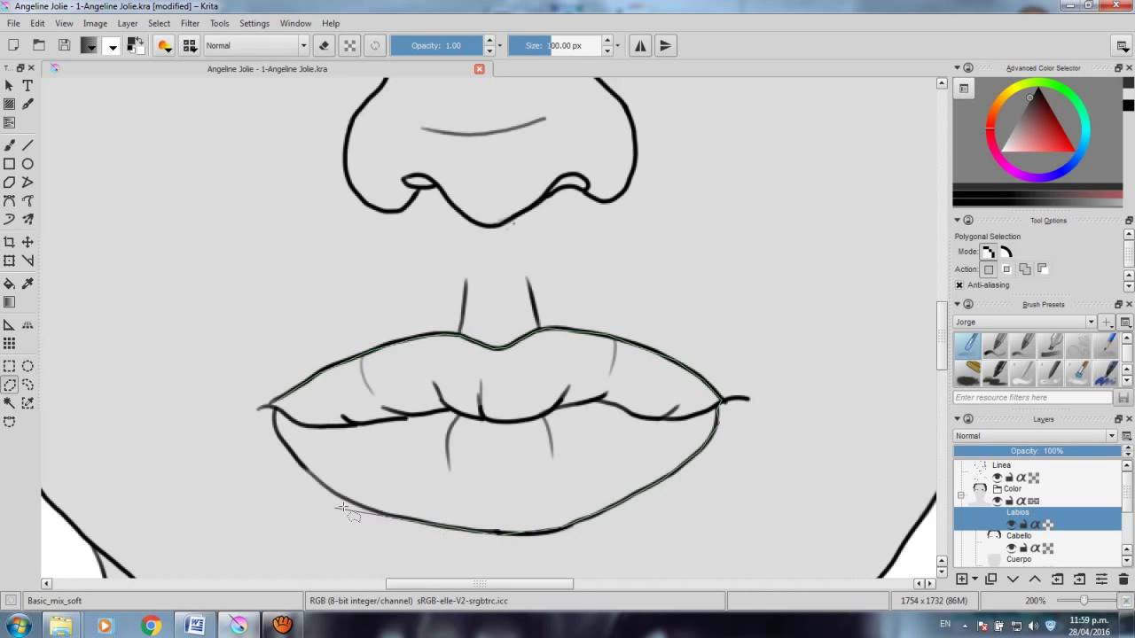
click(363, 508)
click(273, 446)
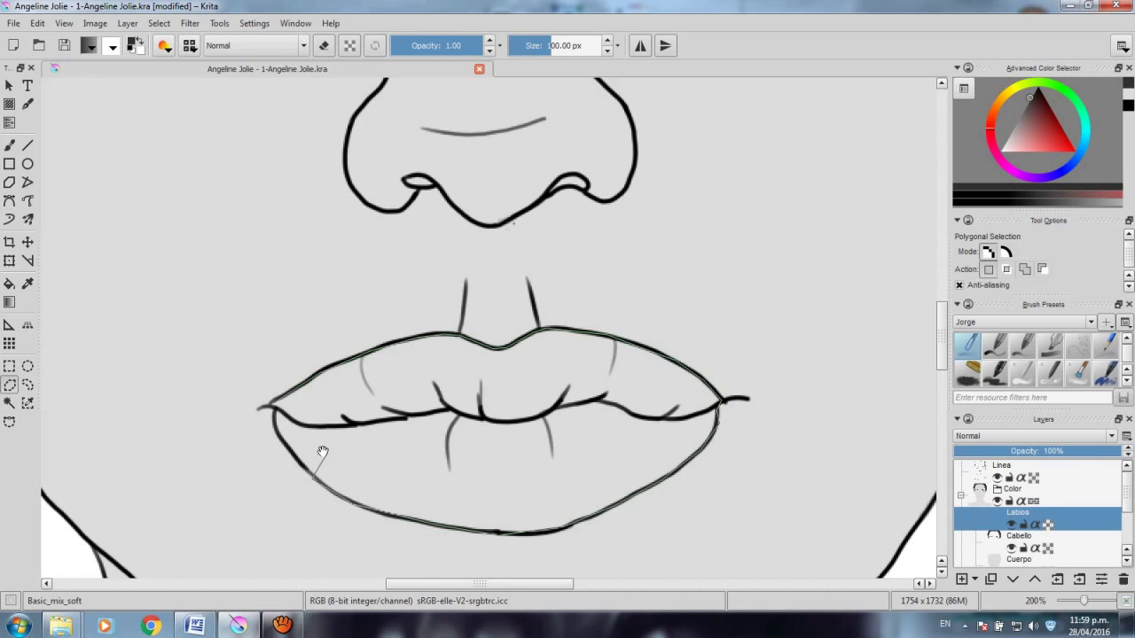
drag(278, 454, 310, 446)
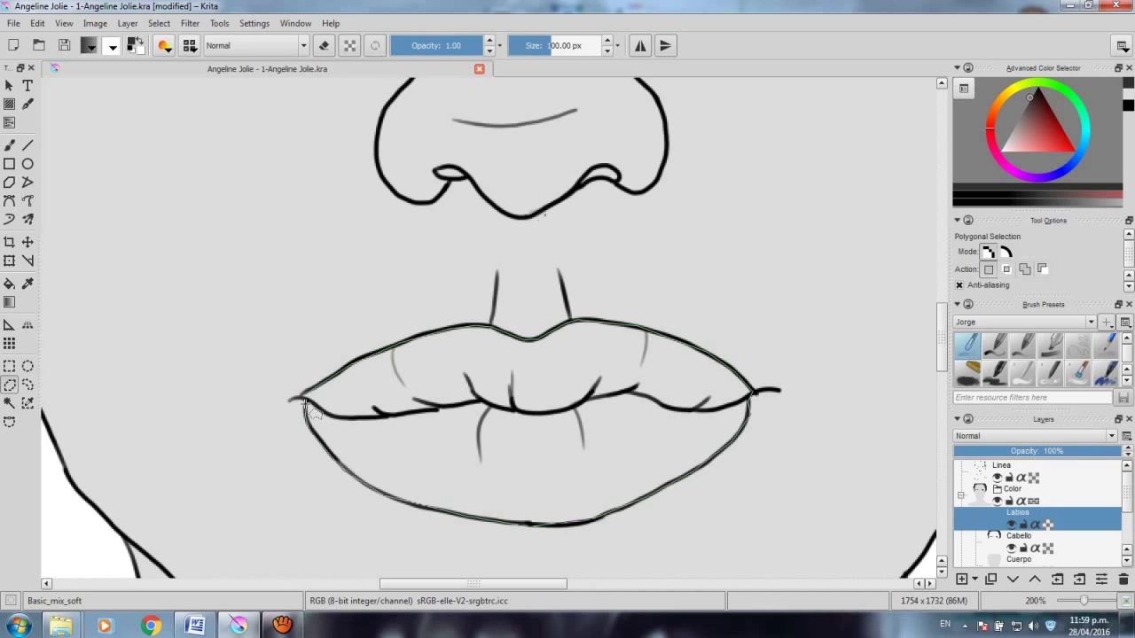
click(303, 397)
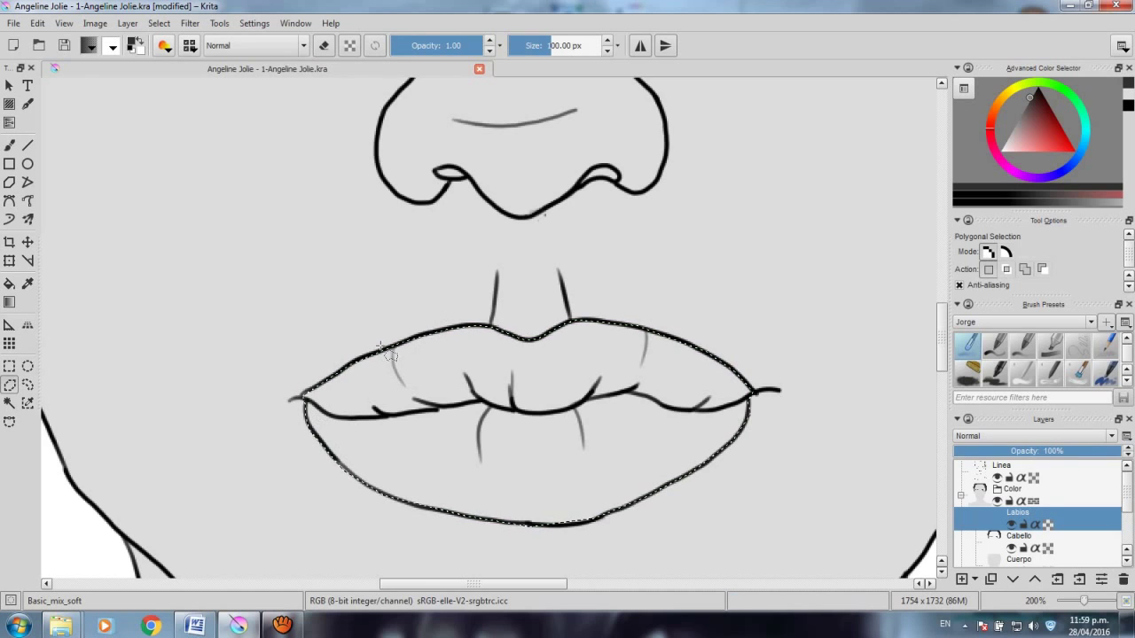
Step: Open the Select Color dialog for the foreground colour
scroll(449, 360, up, 1)
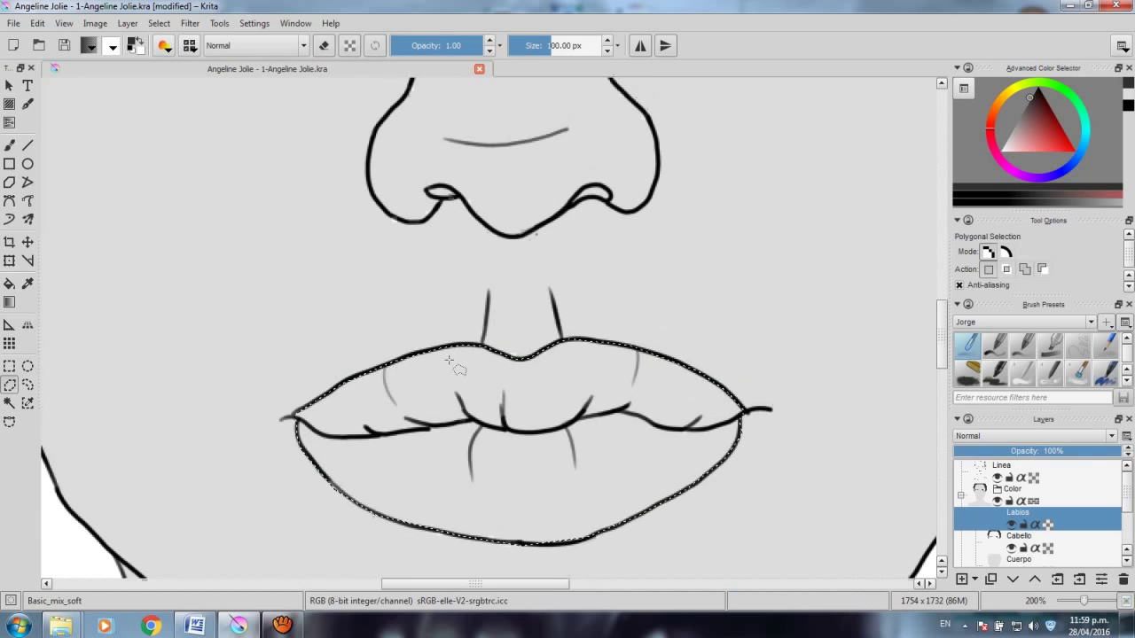
scroll(450, 360, up, 1)
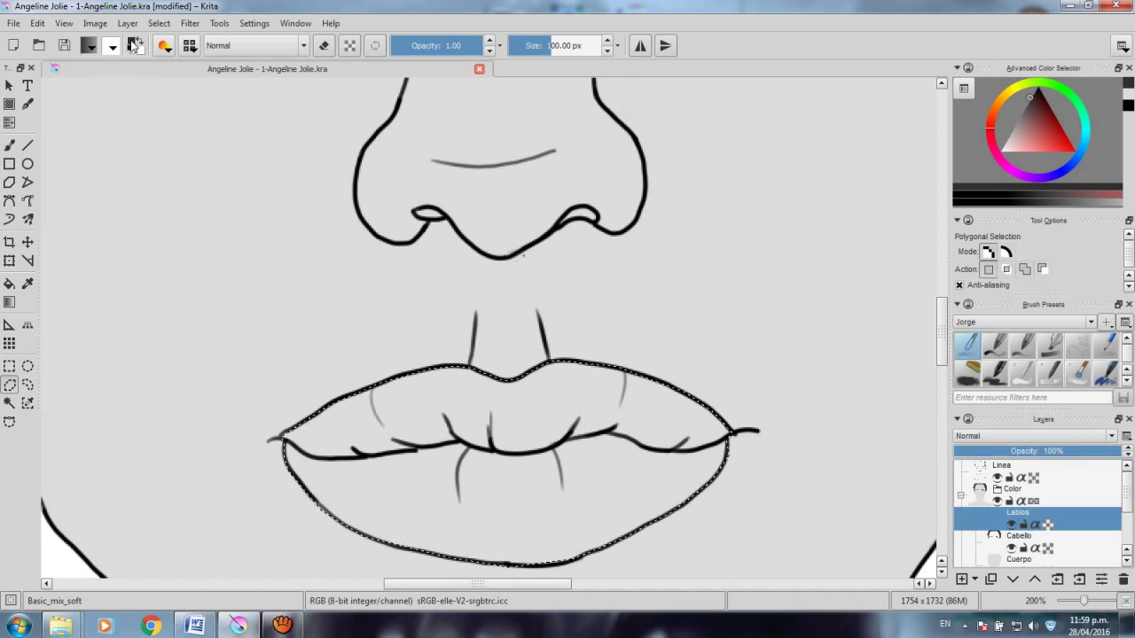
click(133, 43)
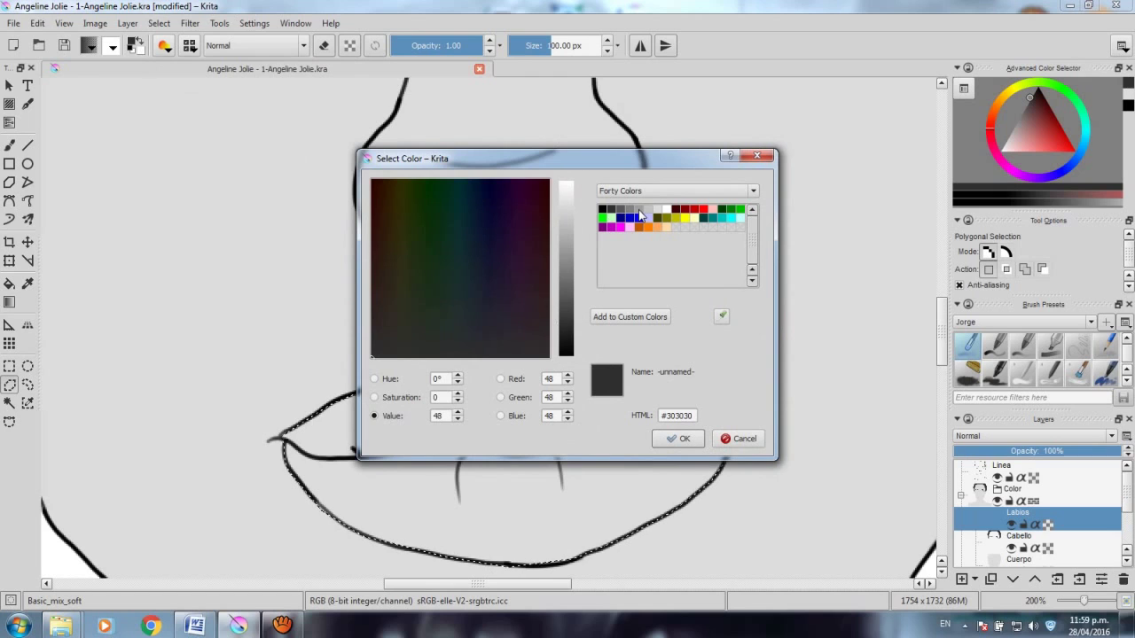
Step: Fill the lip selection with medium grey #A0A0A0 and deselect
click(639, 210)
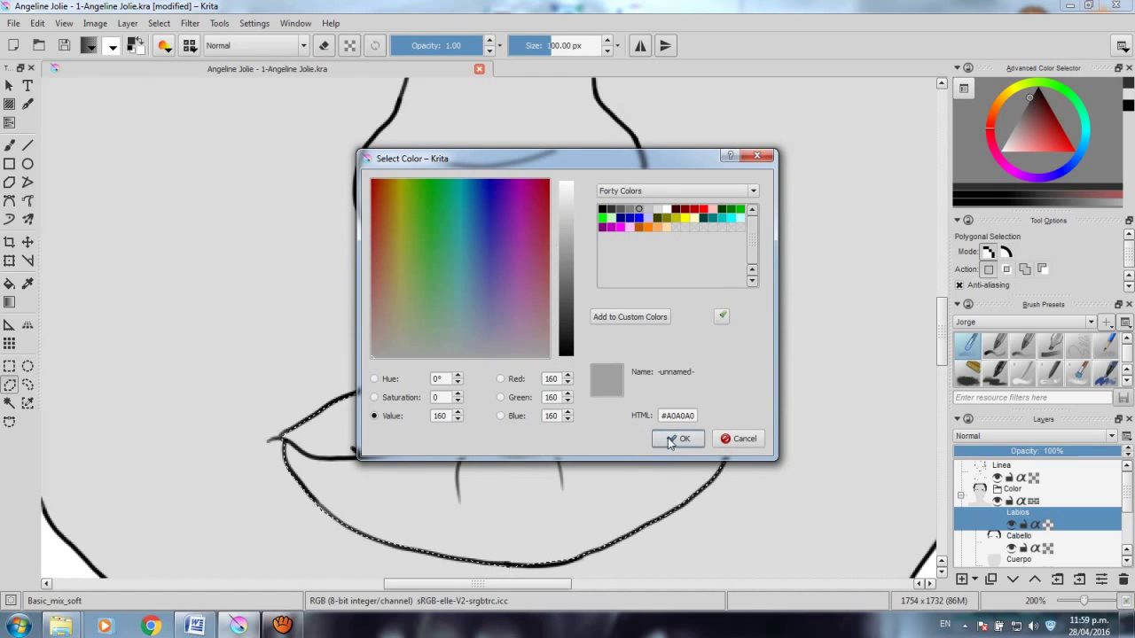
click(674, 438)
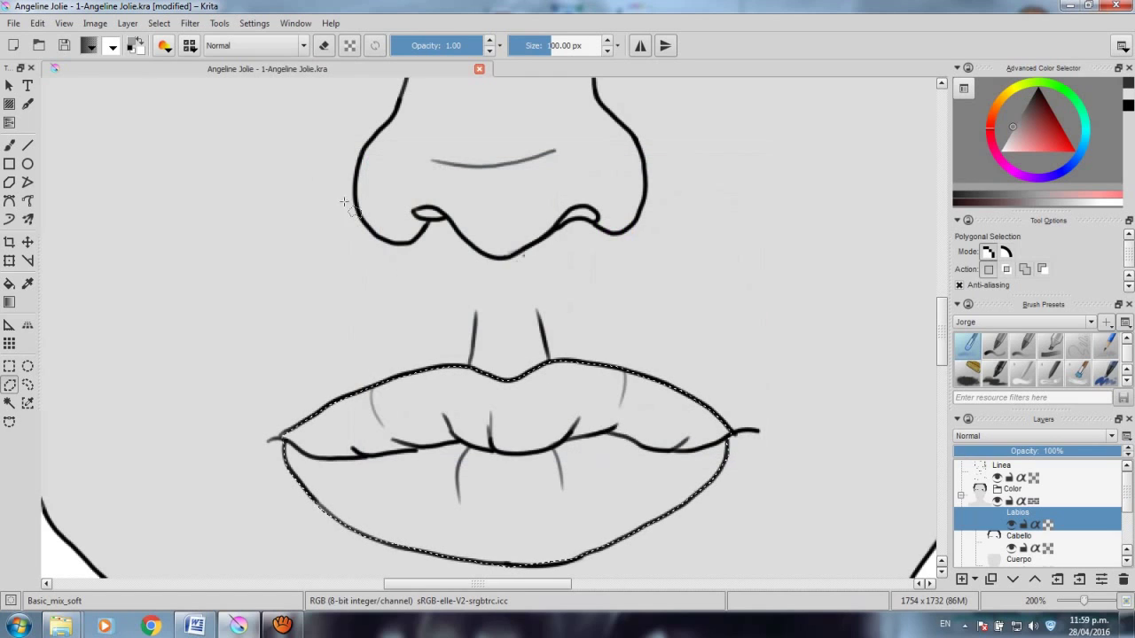
click(37, 23)
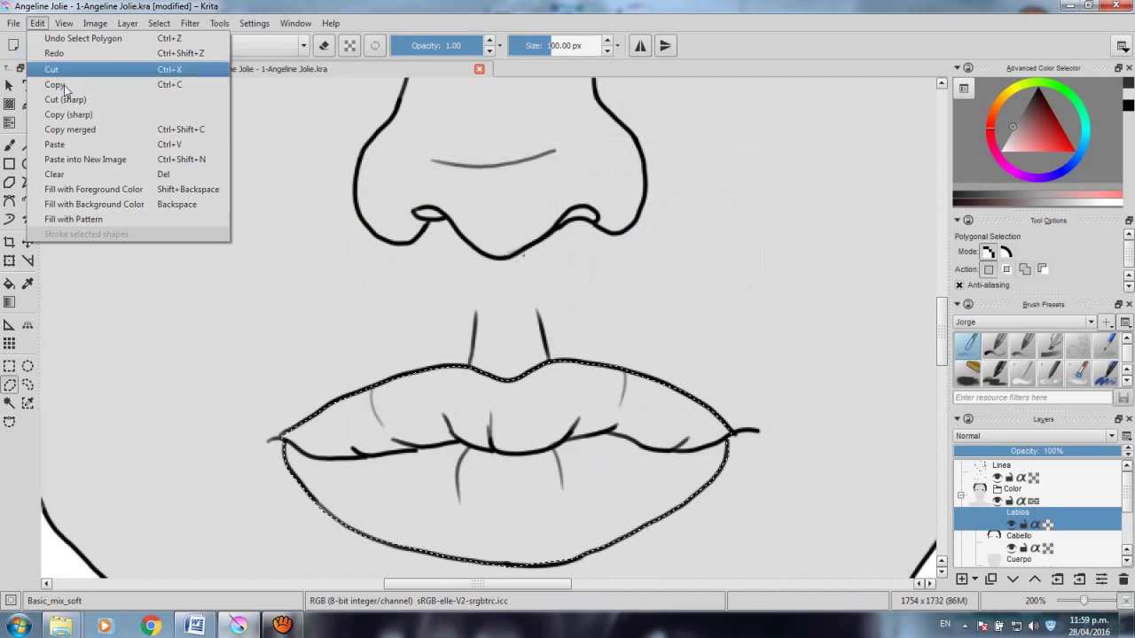
click(102, 190)
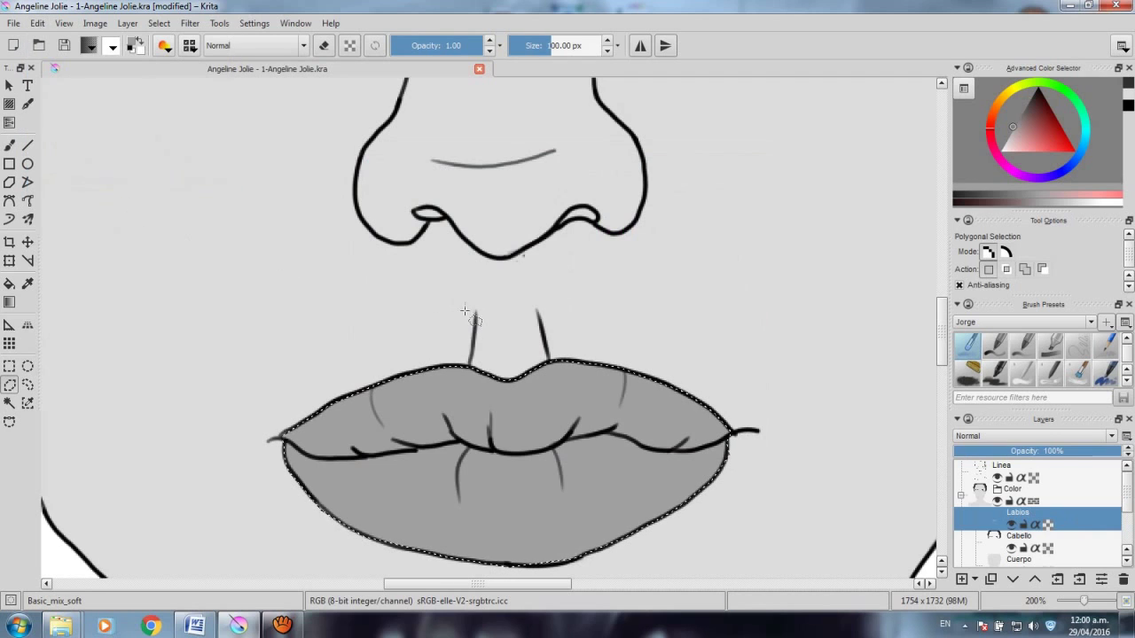
key(ctrl+shift+a)
Step: View the whole page, then zoom back in closer on the face
key(ctrl+shift+0)
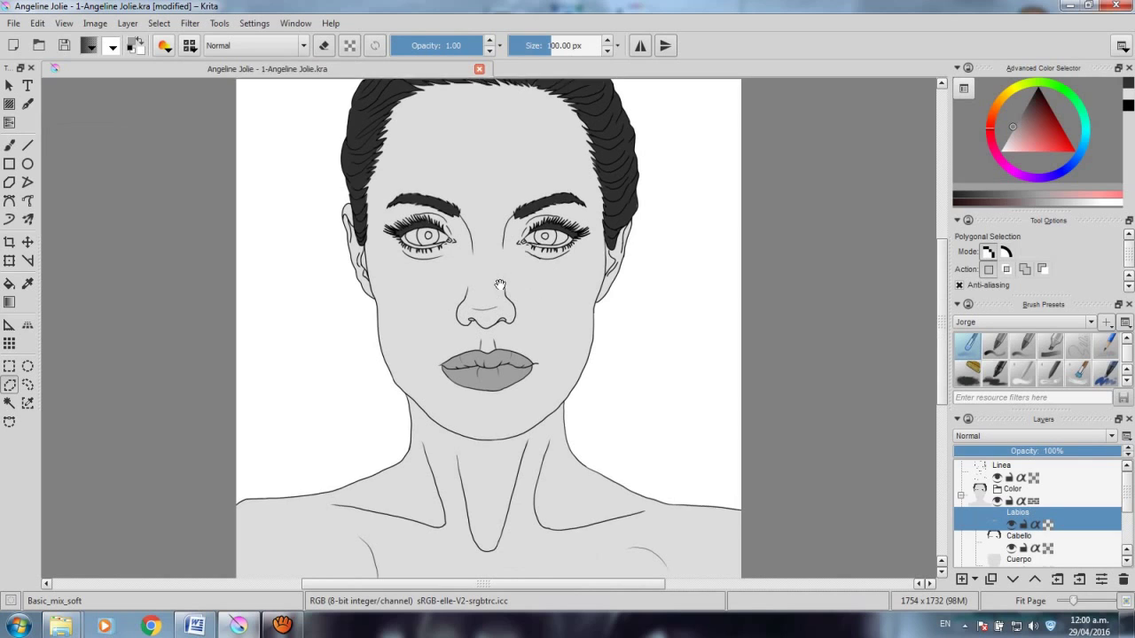
scroll(510, 305, up, 2)
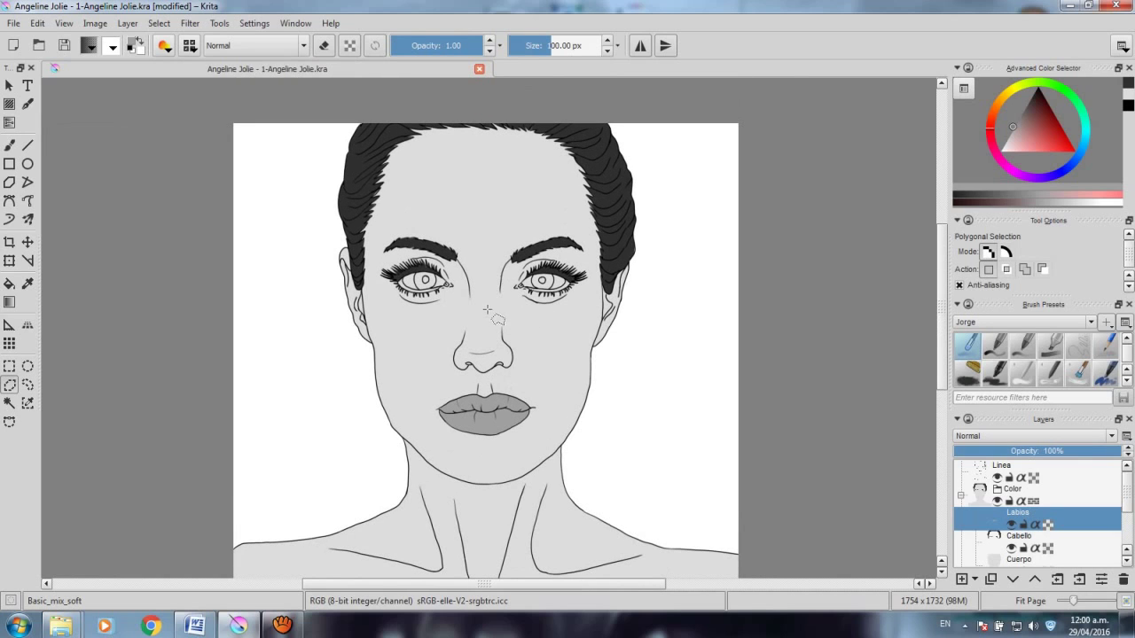
ctrl+scroll(490, 306, up, 1)
ctrl+scroll(487, 302, up, 1)
key(1)
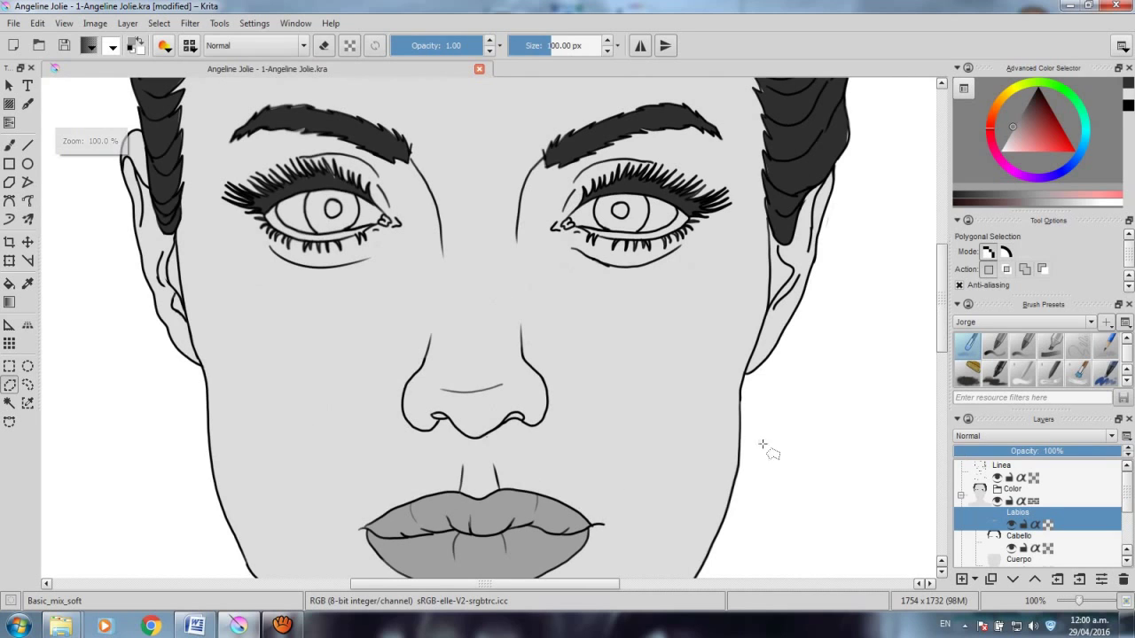
drag(1083, 602, 1089, 602)
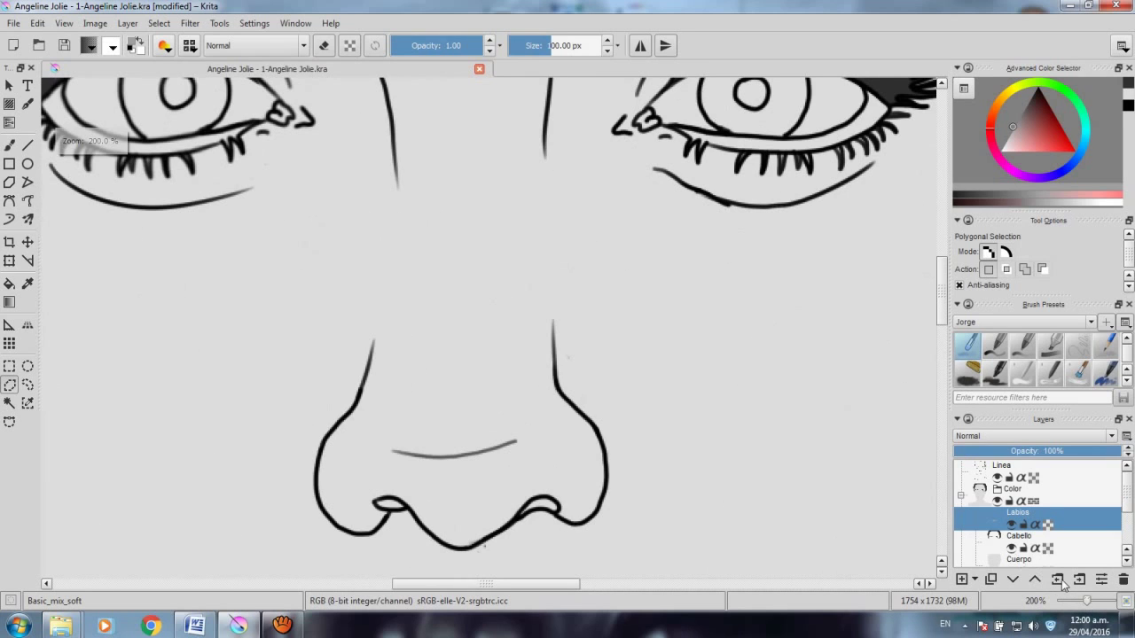
drag(942, 280, 942, 252)
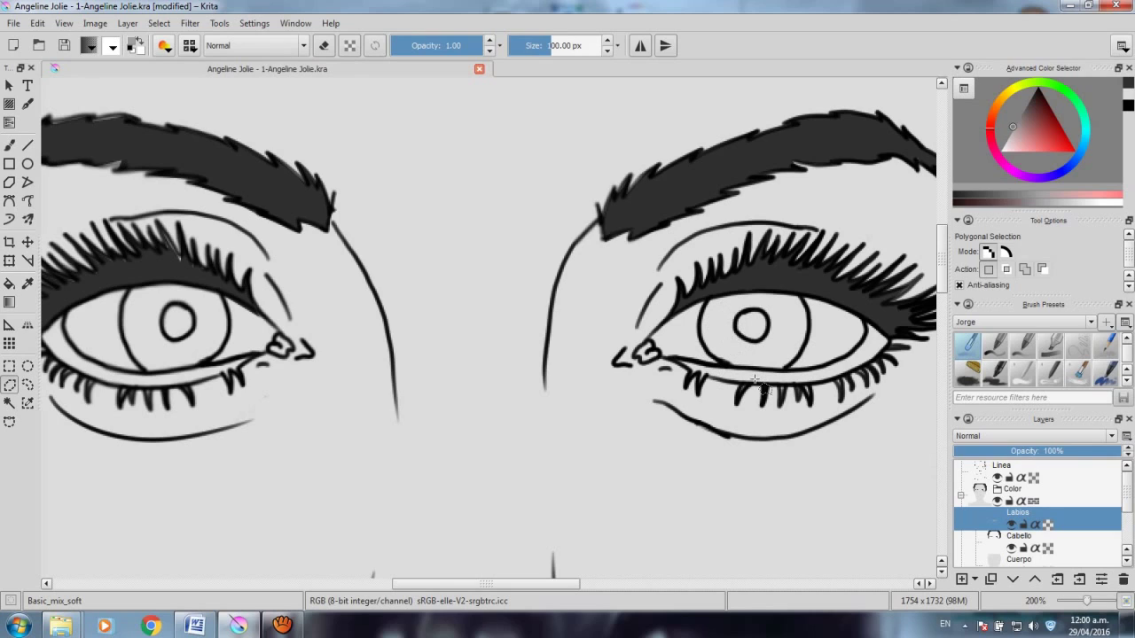
Step: Add a layer named Ojos above Labios and select a basic round brush
click(961, 581)
double_click(1015, 522)
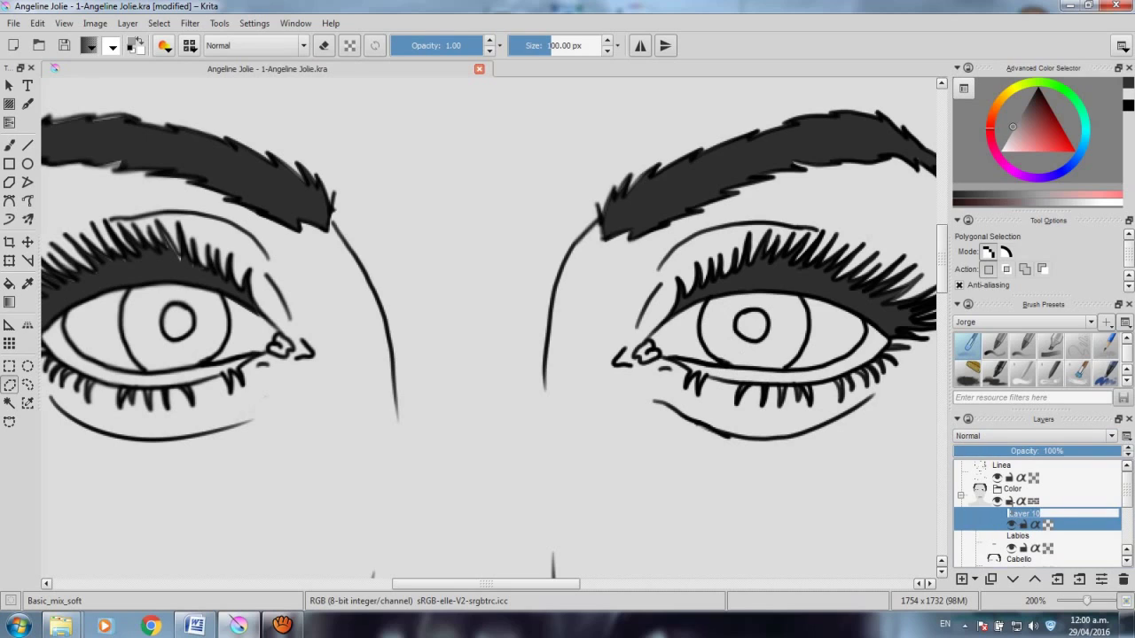
key(Caps_Lock)
key(Caps_Lock)
key(BackSpace)
text(Ojos)
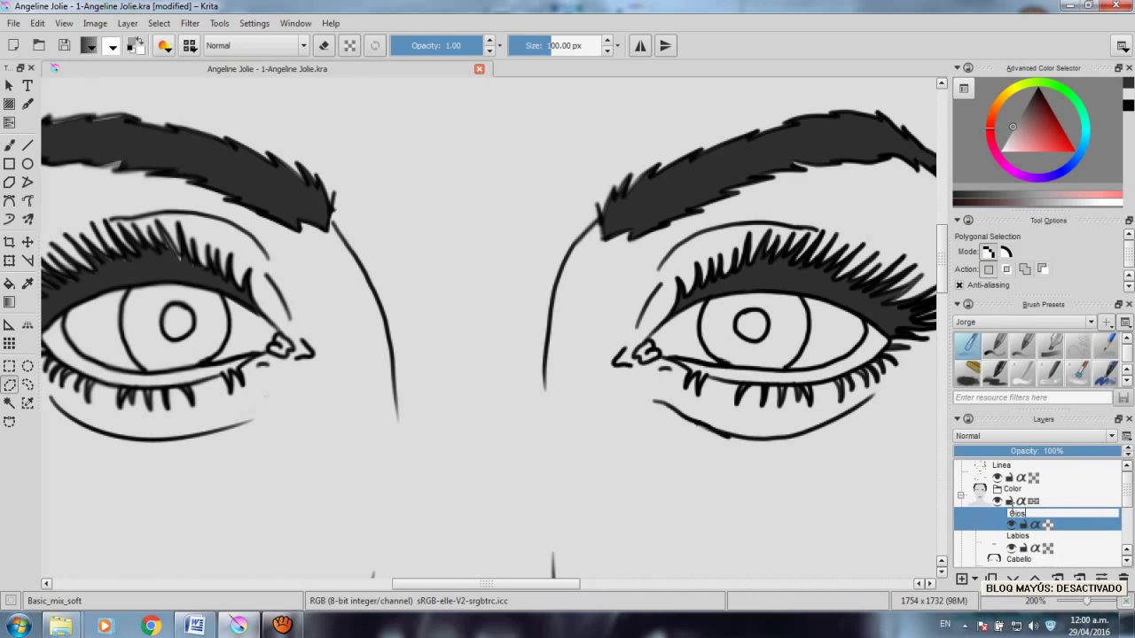
key(Return)
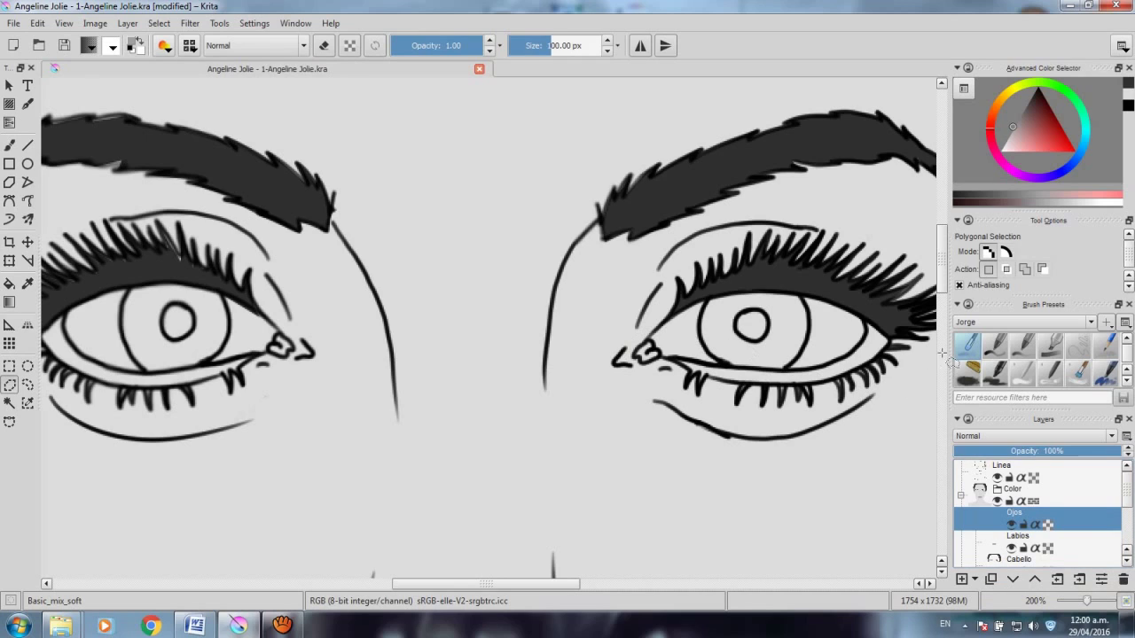
click(995, 349)
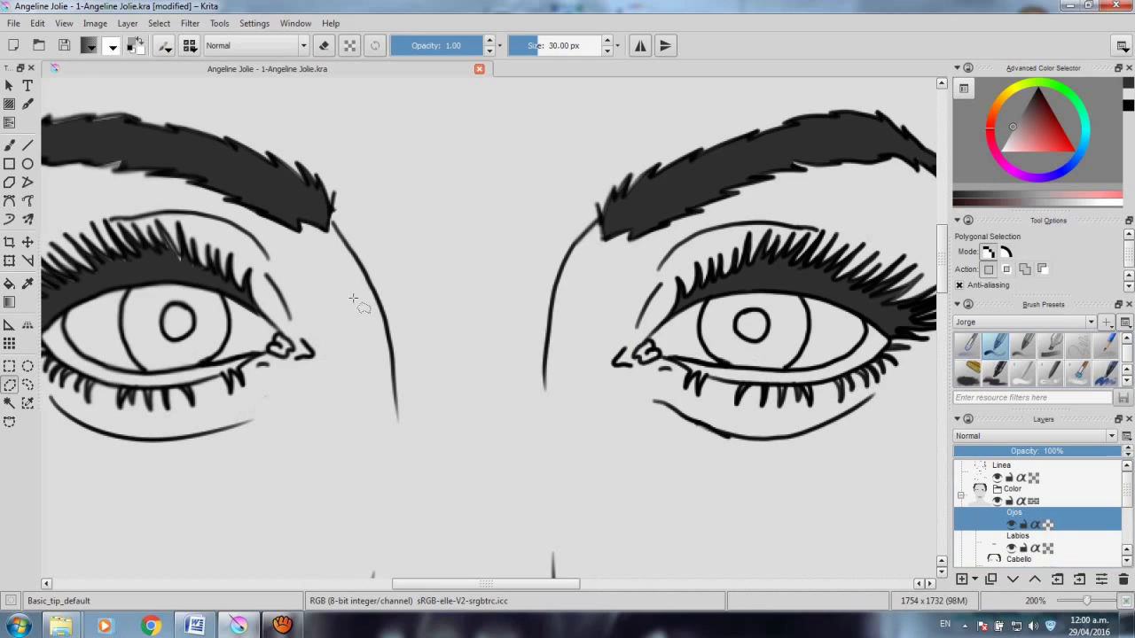
key(b)
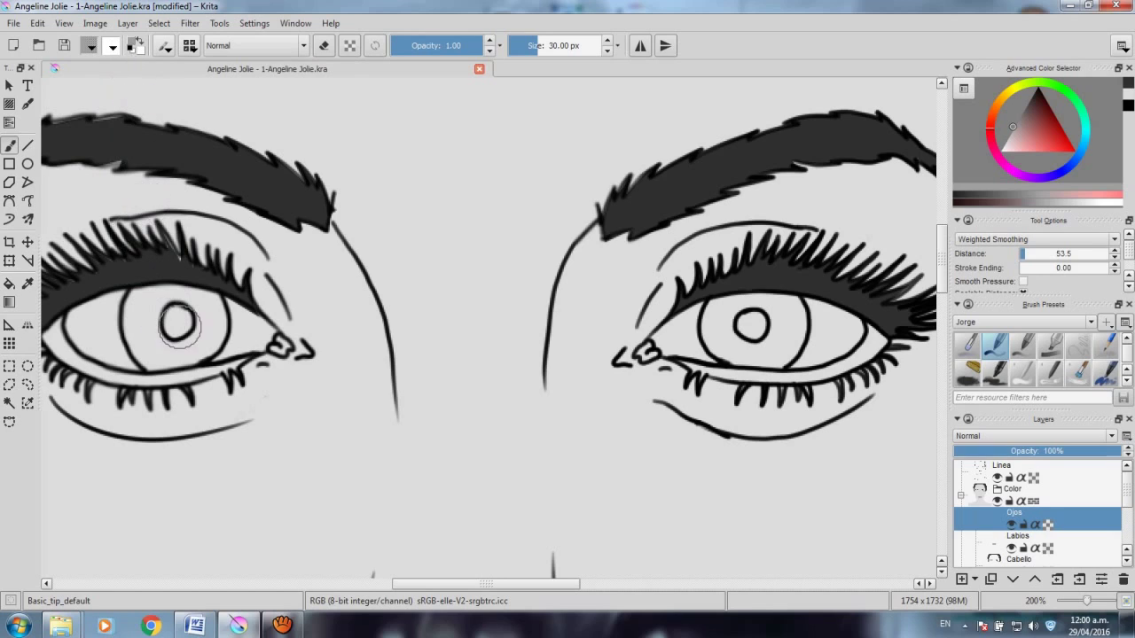
Step: Paint grey over the left iris and most of the right iris, then fit the page
drag(152, 316, 153, 328)
mouse_move(146, 333)
mouse_down()
mouse_move(147, 304)
mouse_move(202, 315)
mouse_move(208, 335)
mouse_move(153, 349)
mouse_move(152, 316)
mouse_move(172, 317)
mouse_up()
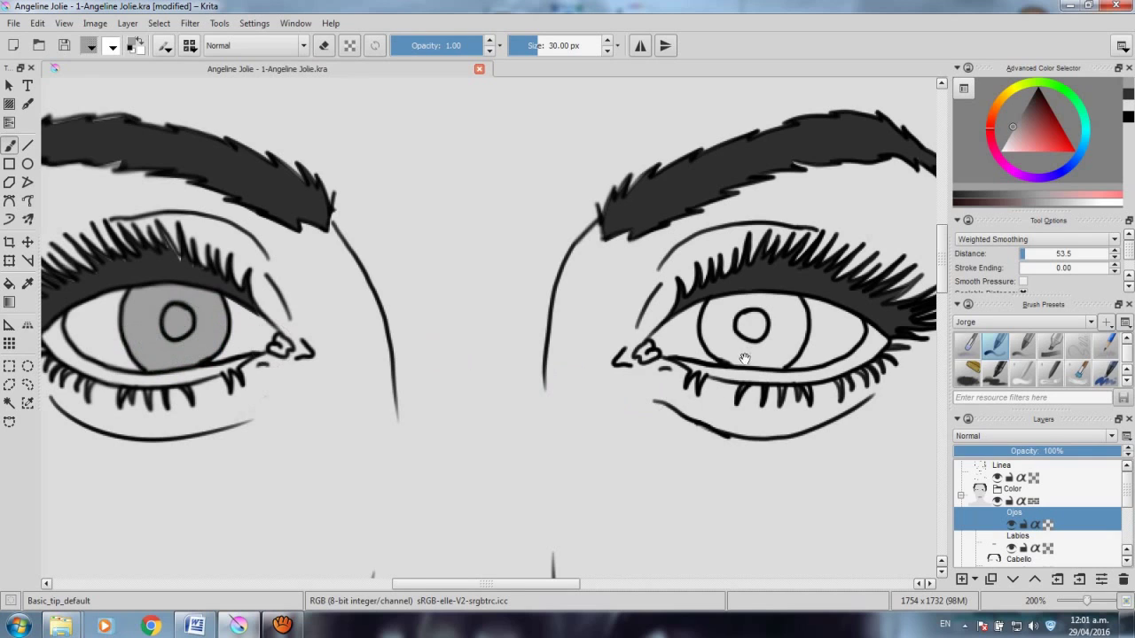
drag(745, 329, 663, 374)
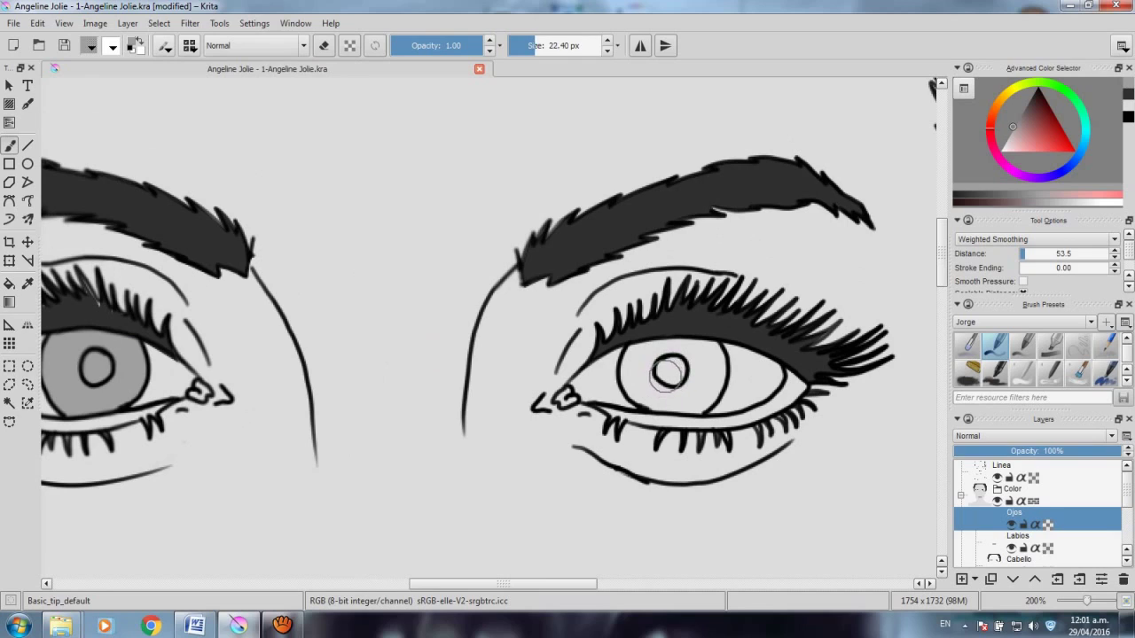
click(633, 359)
mouse_move(633, 359)
mouse_down()
mouse_move(635, 381)
mouse_move(679, 401)
mouse_move(700, 395)
mouse_move(714, 368)
mouse_move(710, 353)
mouse_move(663, 348)
mouse_move(642, 356)
mouse_move(656, 376)
mouse_move(685, 370)
mouse_move(663, 365)
mouse_move(681, 353)
mouse_move(675, 387)
mouse_move(693, 398)
mouse_move(645, 370)
mouse_move(645, 389)
mouse_move(642, 377)
mouse_up()
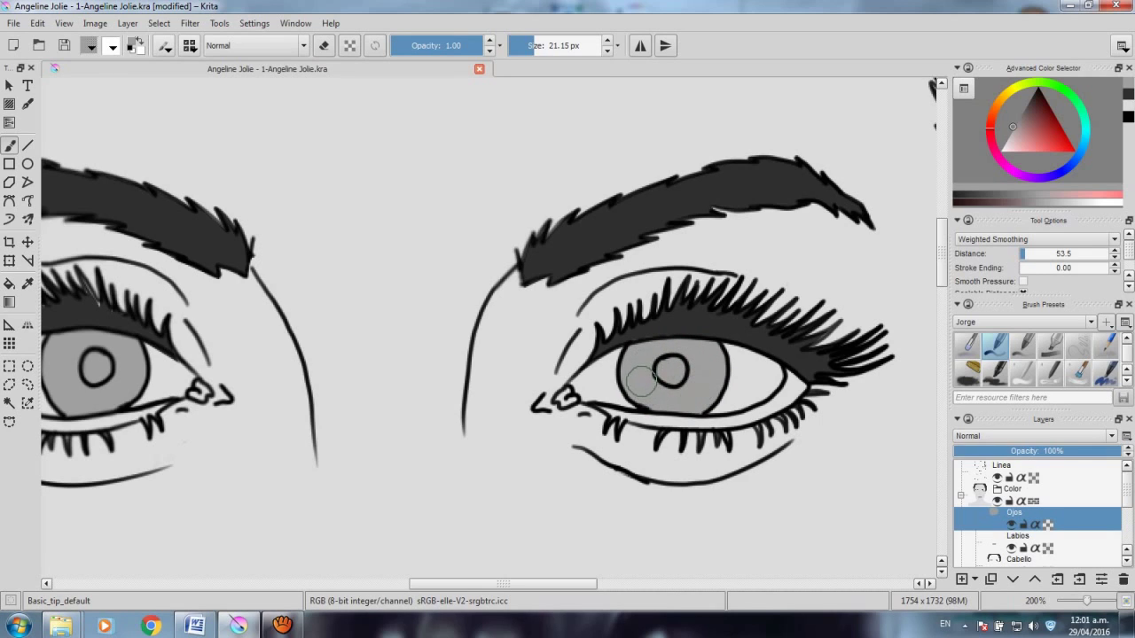
key(2)
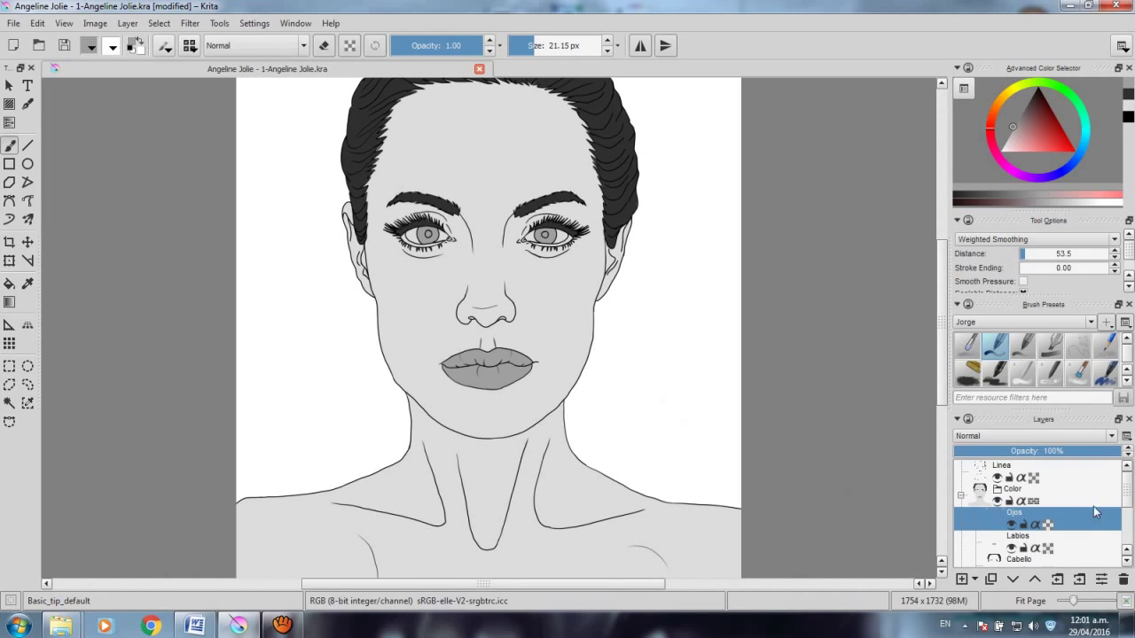
Step: Scroll the Layers docker down and select the Fondo background layer
drag(1127, 496, 1123, 527)
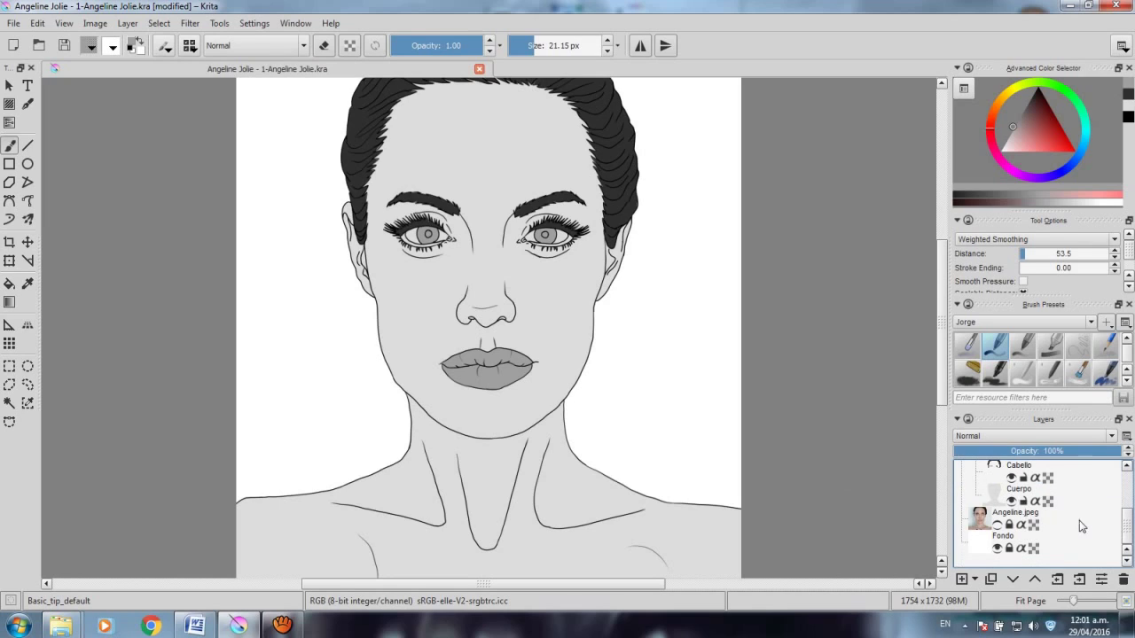
mouse_move(1129, 523)
mouse_down()
mouse_move(1131, 494)
mouse_move(1131, 514)
mouse_up()
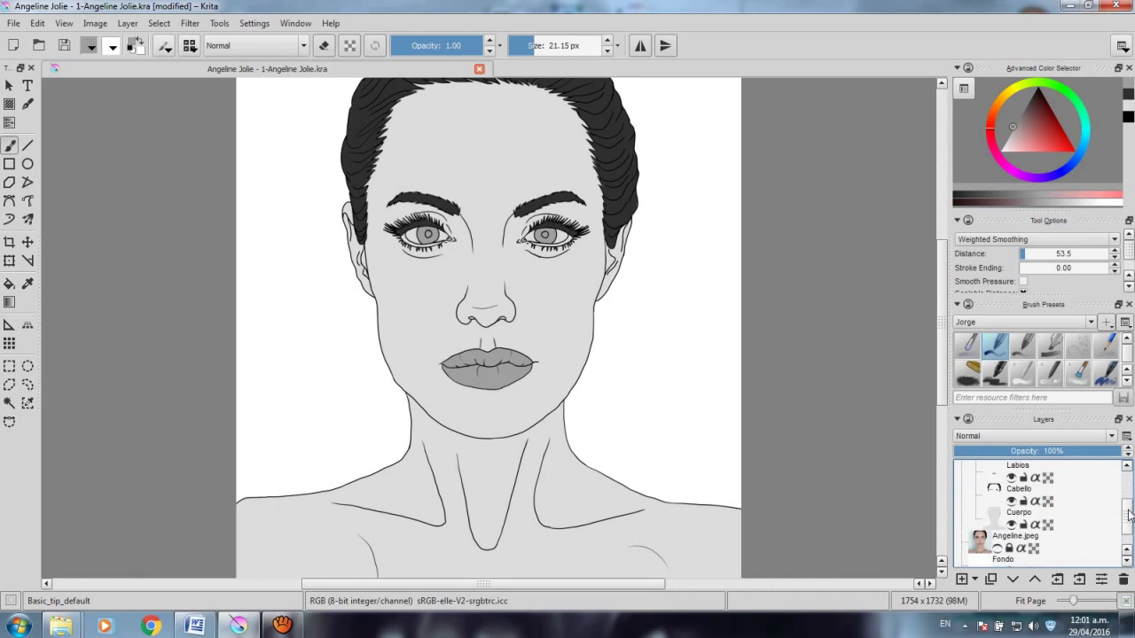
click(1004, 558)
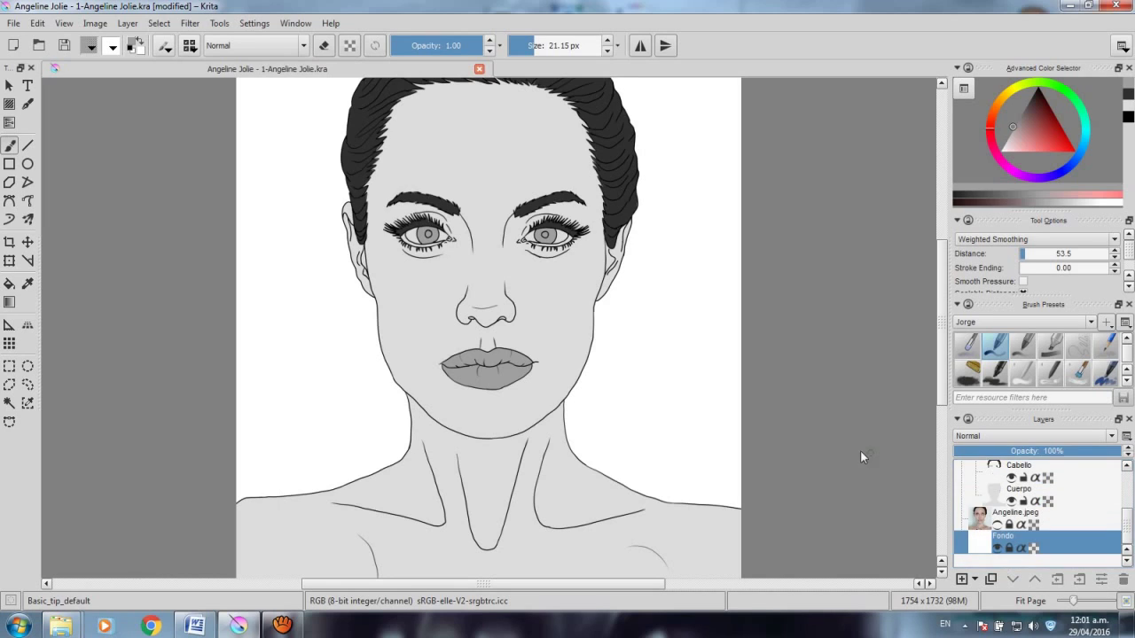